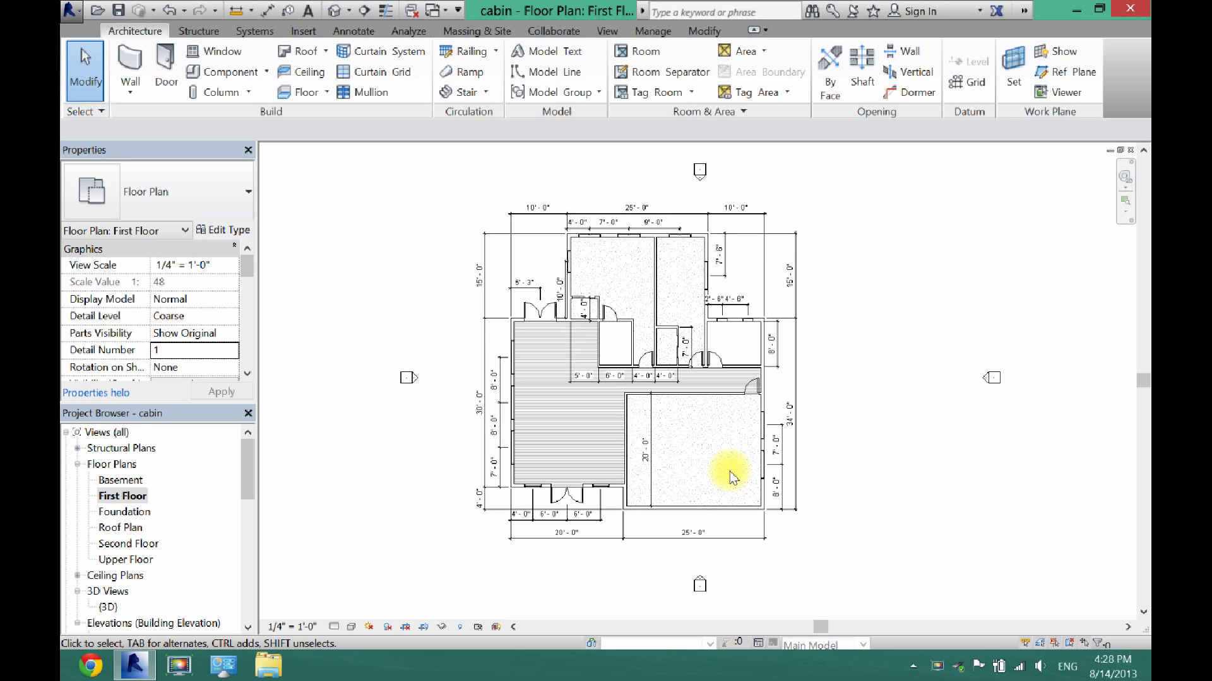
# In the Foundation floor plan, start a Foundation - 12" Concrete wall based on T.O. Footing with its top constraint at First Floor.
pyautogui.doubleClick(134, 513)
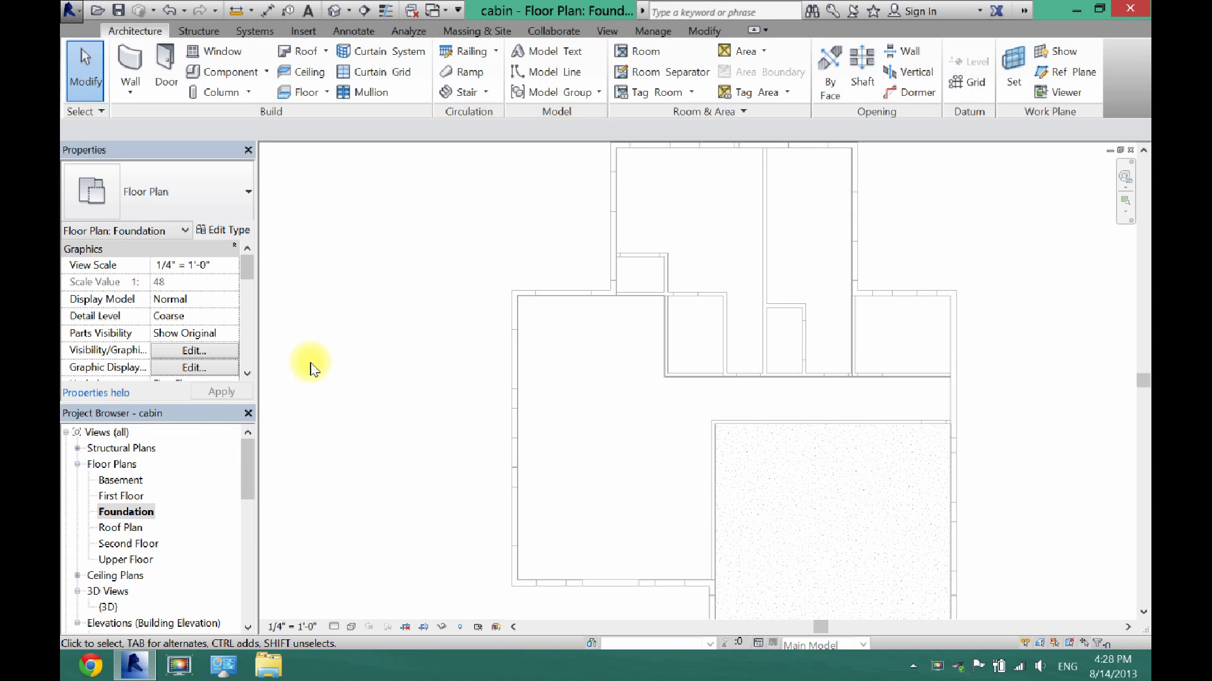
pyautogui.click(129, 67)
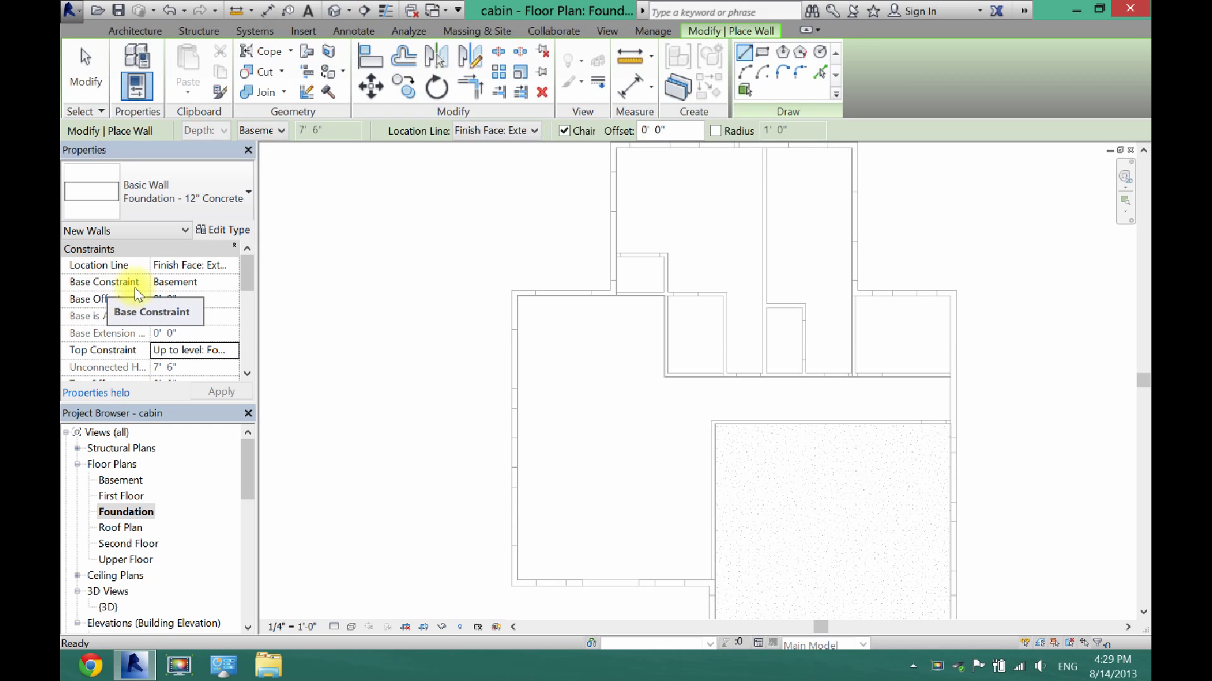
pyautogui.click(221, 282)
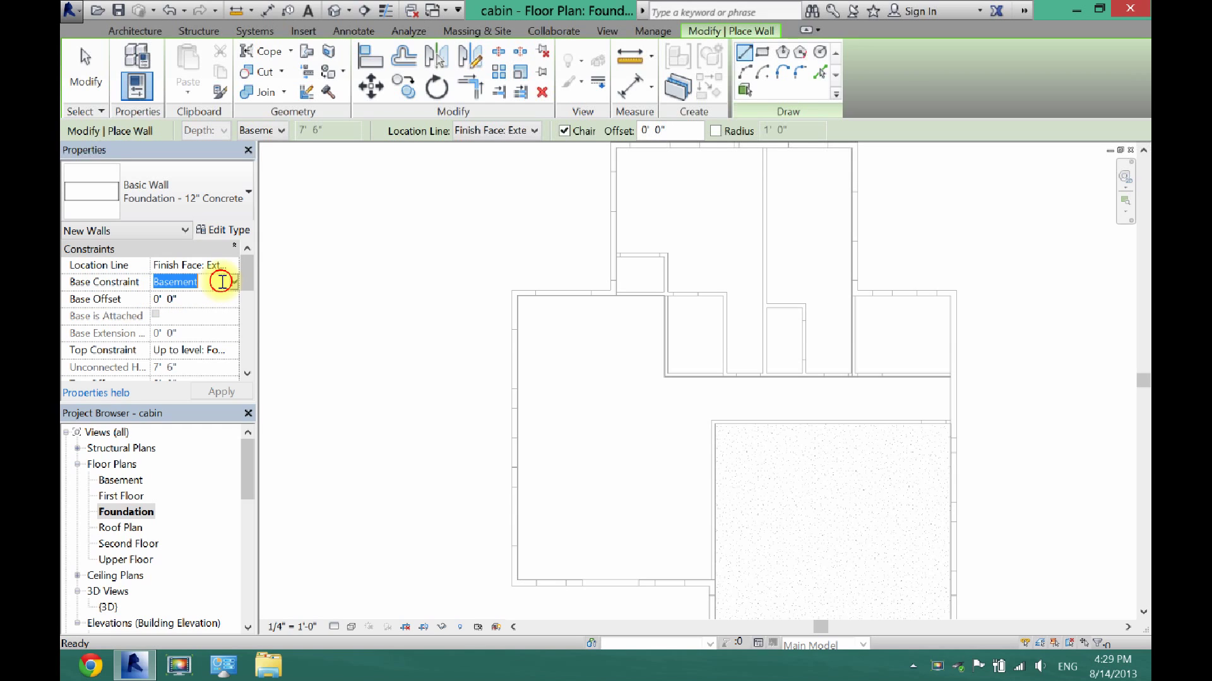
pyautogui.click(233, 282)
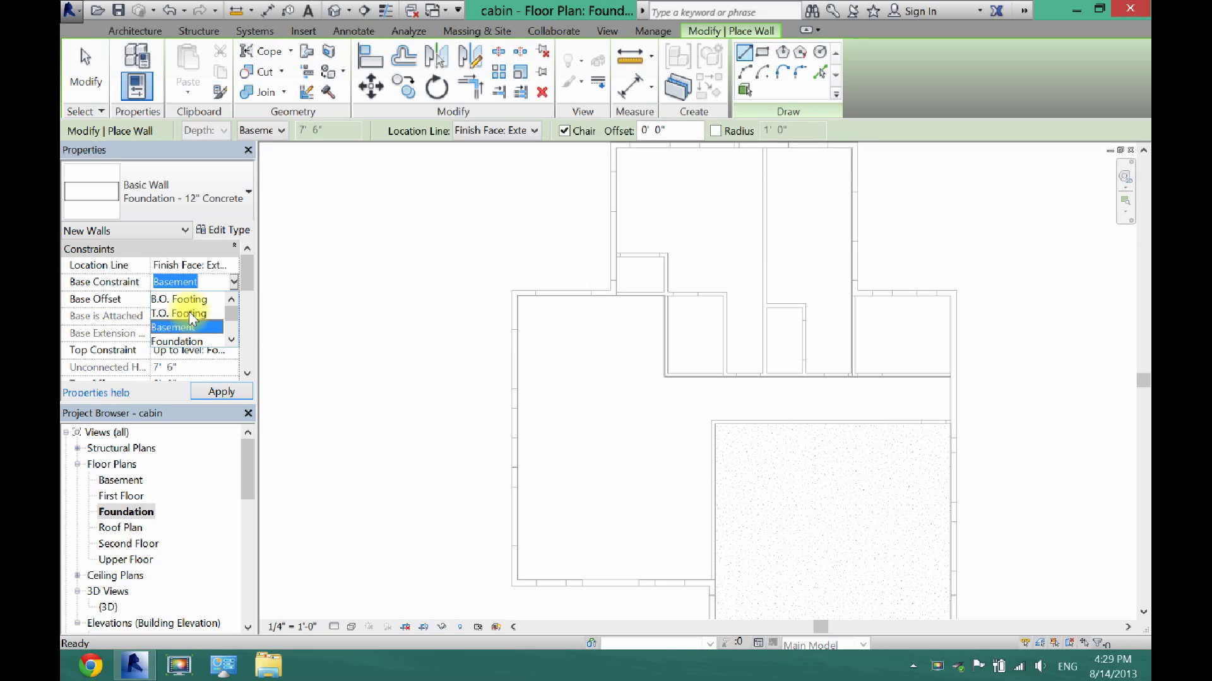
pyautogui.click(187, 313)
pyautogui.click(224, 350)
pyautogui.click(234, 351)
pyautogui.click(224, 411)
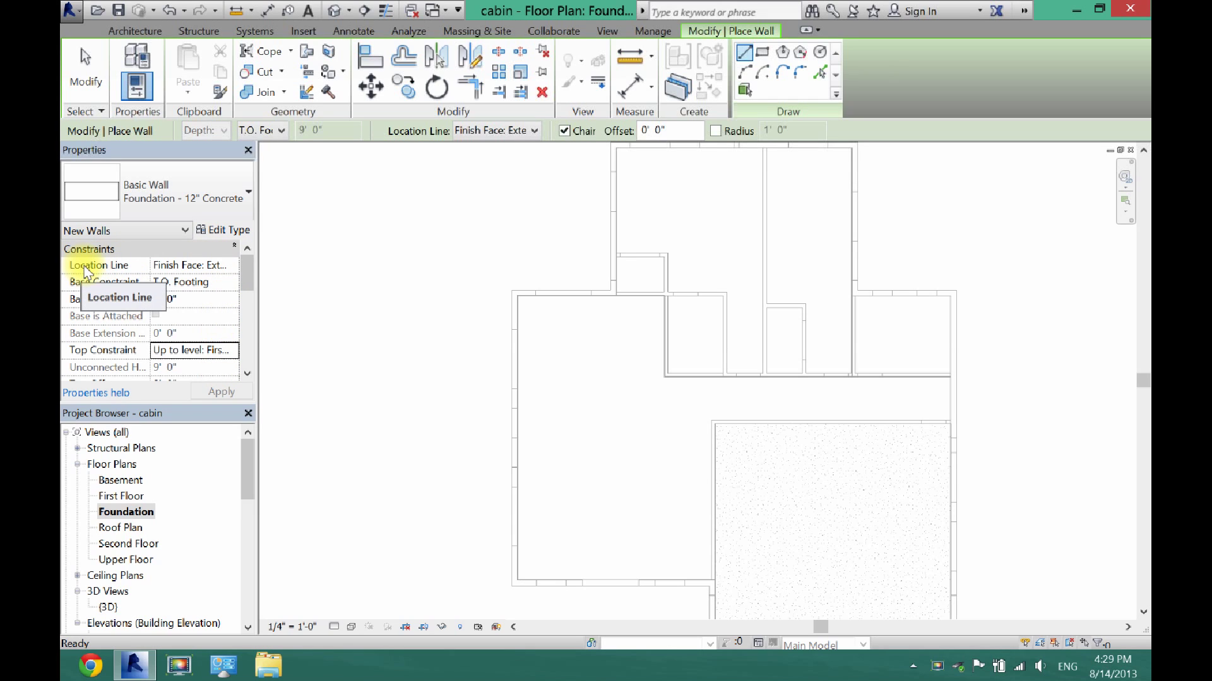
# Set the new wall's location line to Wall Centerline and place it by picking lines with an offset of -0' 9".
pyautogui.click(234, 267)
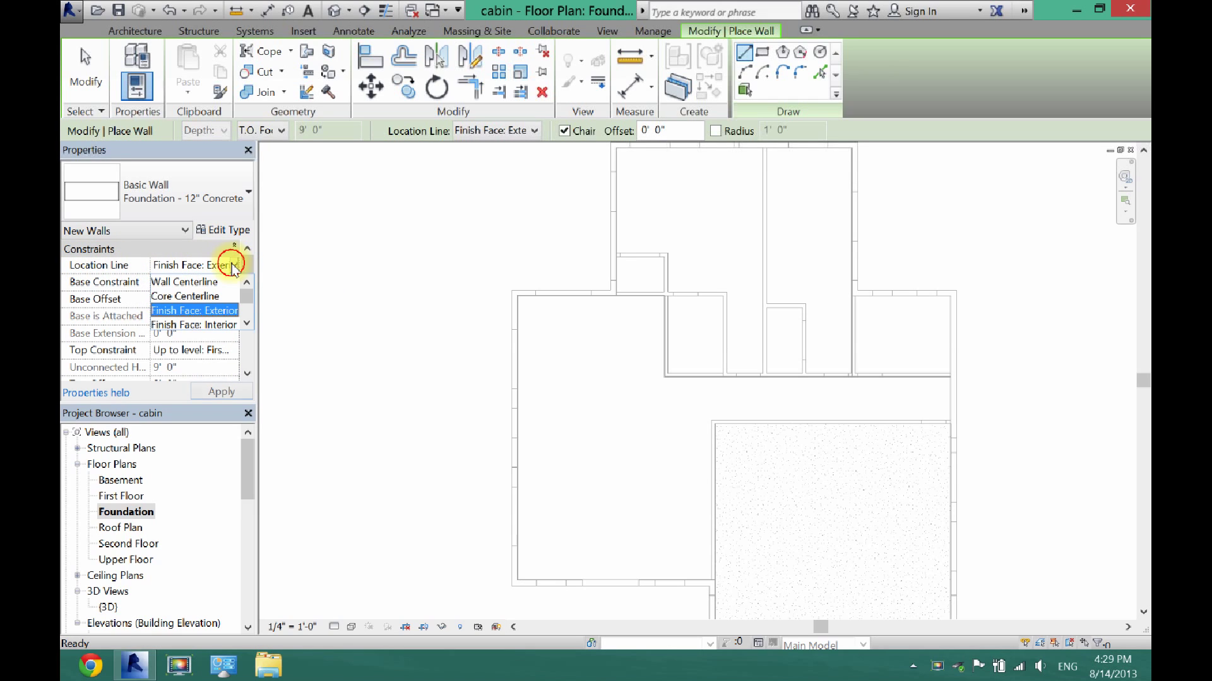
pyautogui.click(170, 282)
pyautogui.click(789, 129)
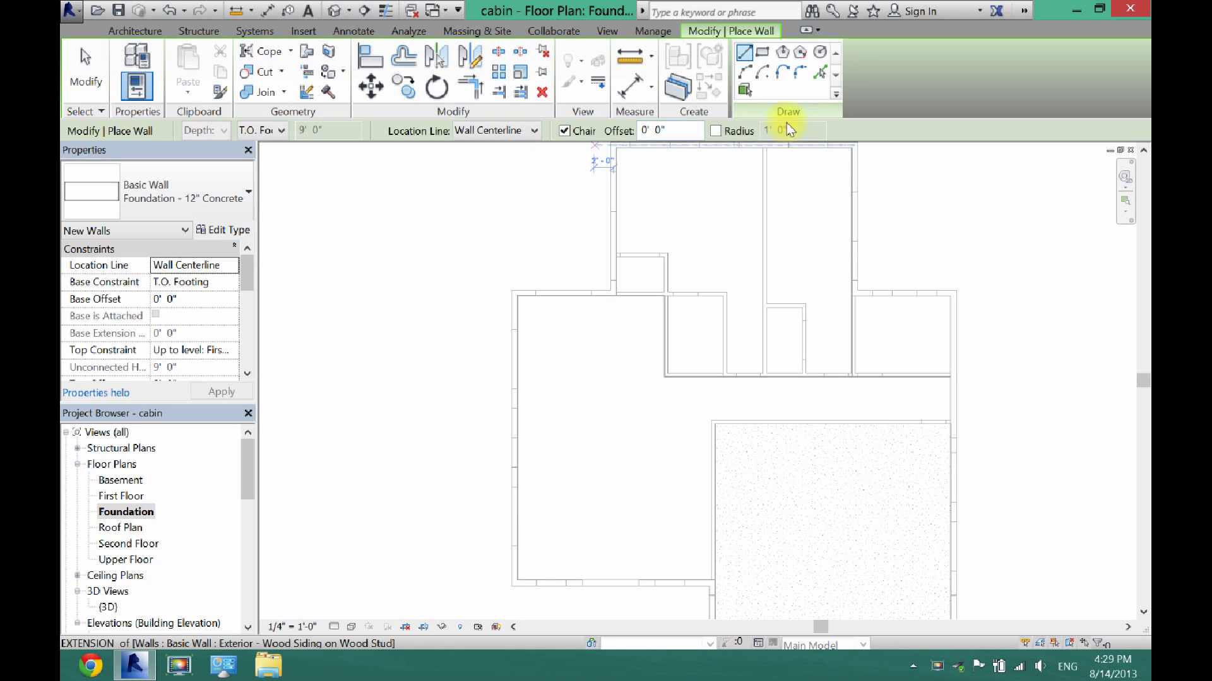
pyautogui.click(820, 72)
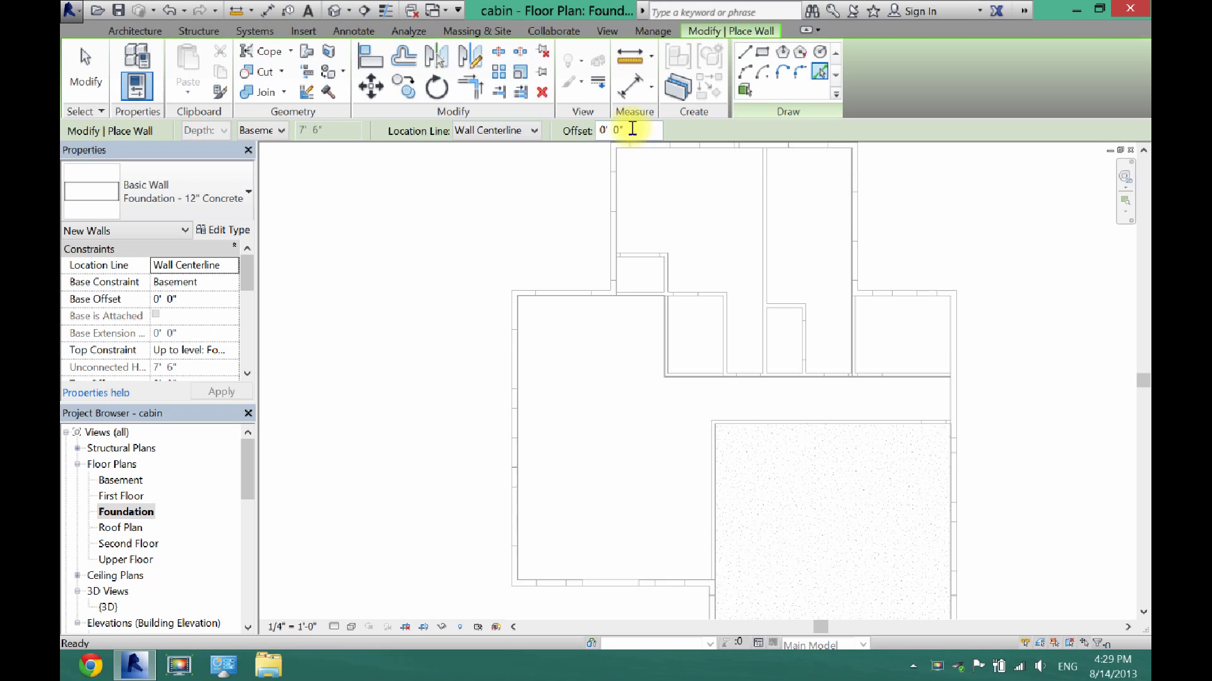
pyautogui.doubleClick(631, 130)
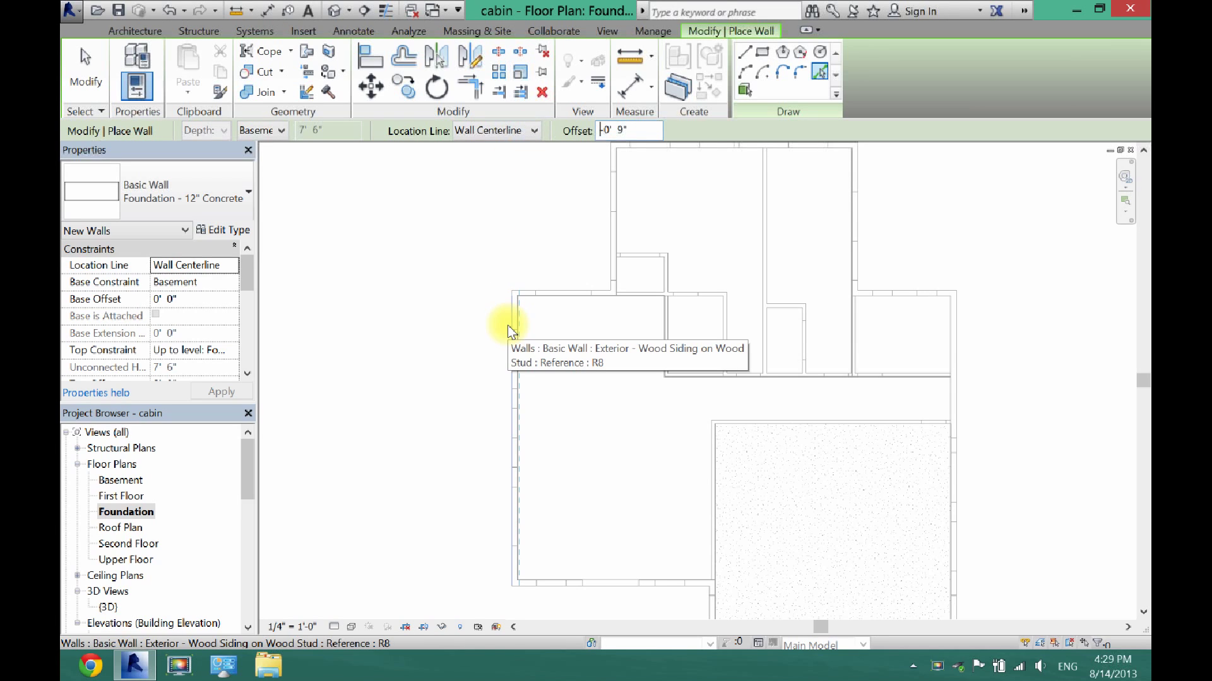
# Place foundation walls inside the left wing's left and upper exterior walls and the upper block's left and top walls.
pyautogui.scroll(3, 499, 356)
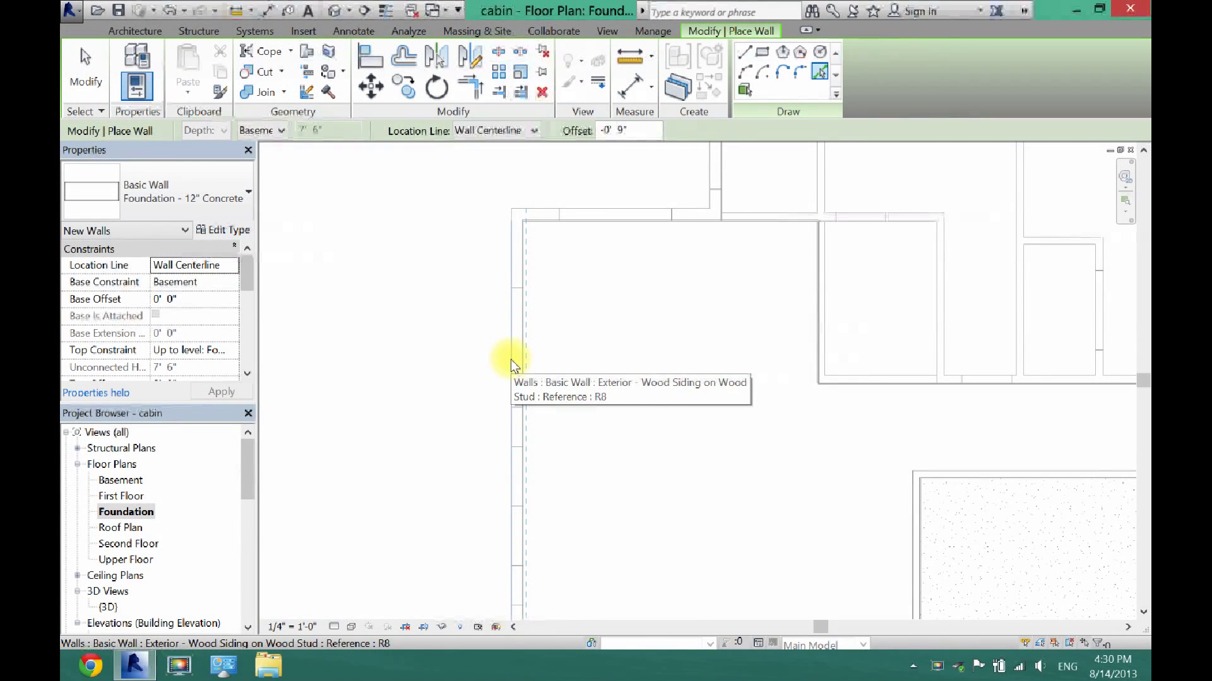
pyautogui.click(510, 360)
pyautogui.scroll(-3, 510, 360)
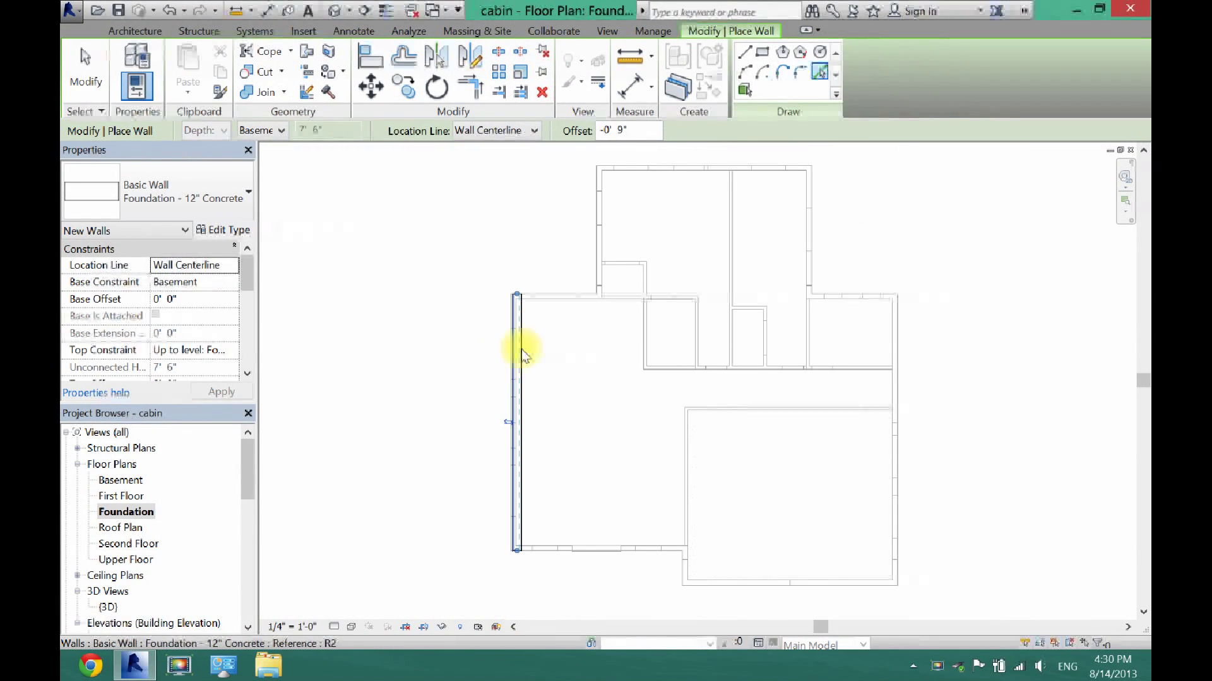
pyautogui.click(554, 294)
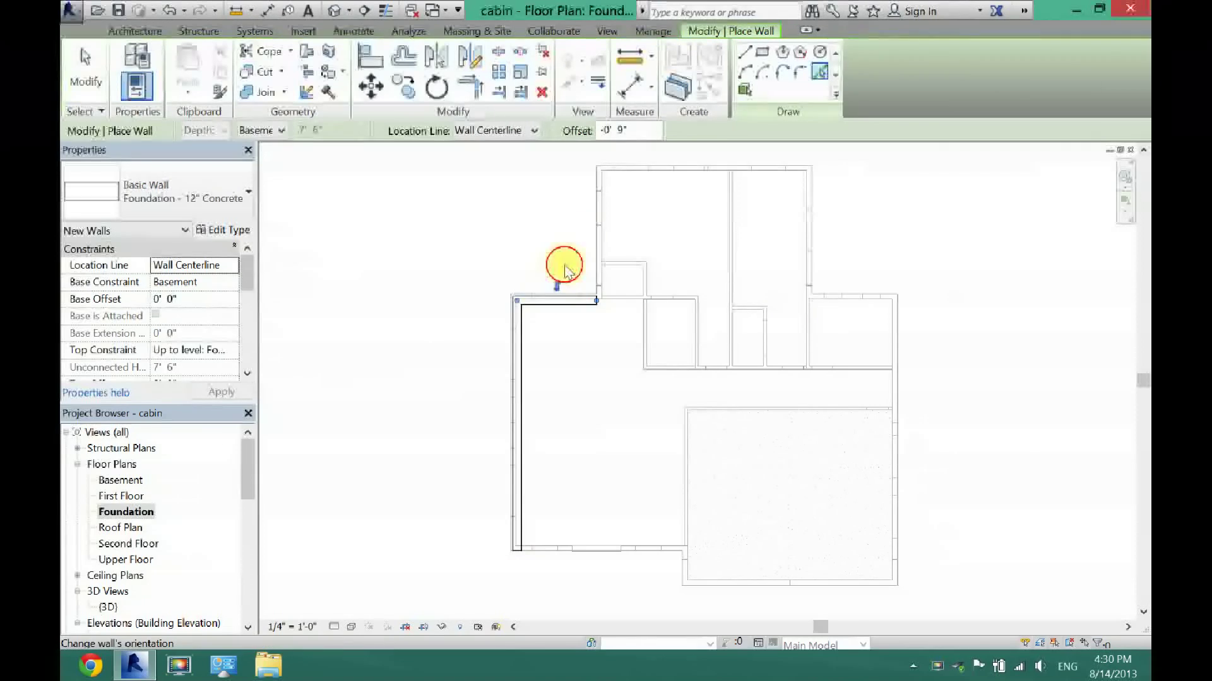
pyautogui.click(594, 224)
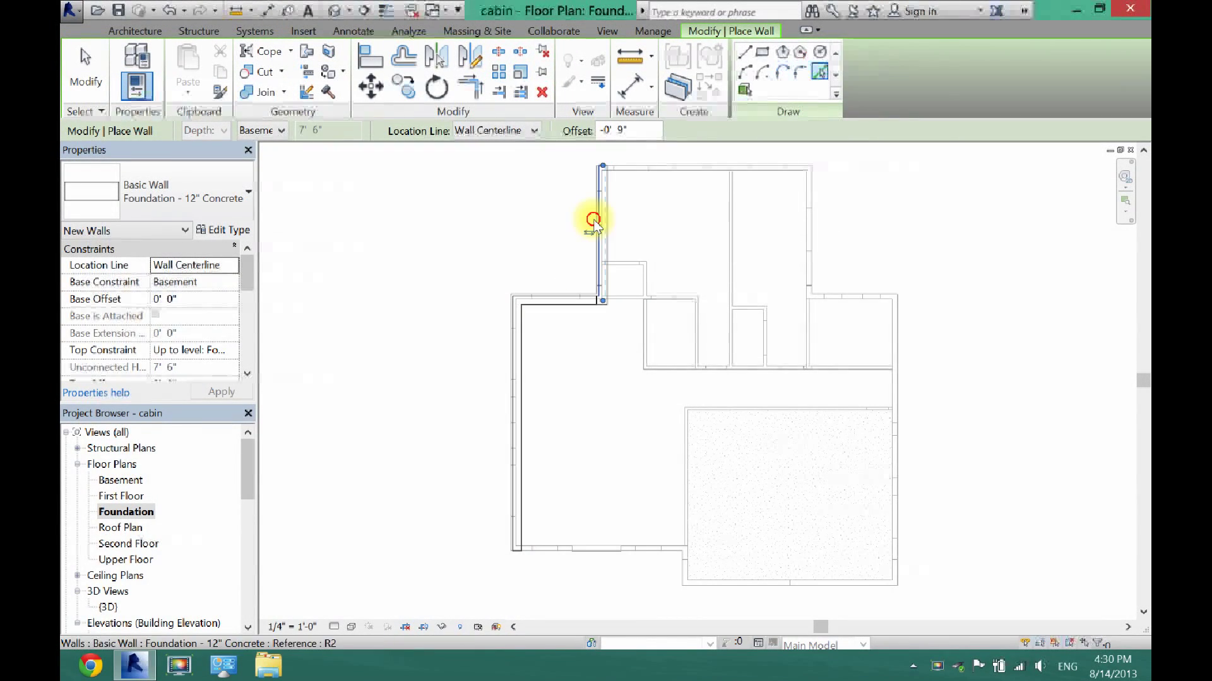
pyautogui.click(653, 166)
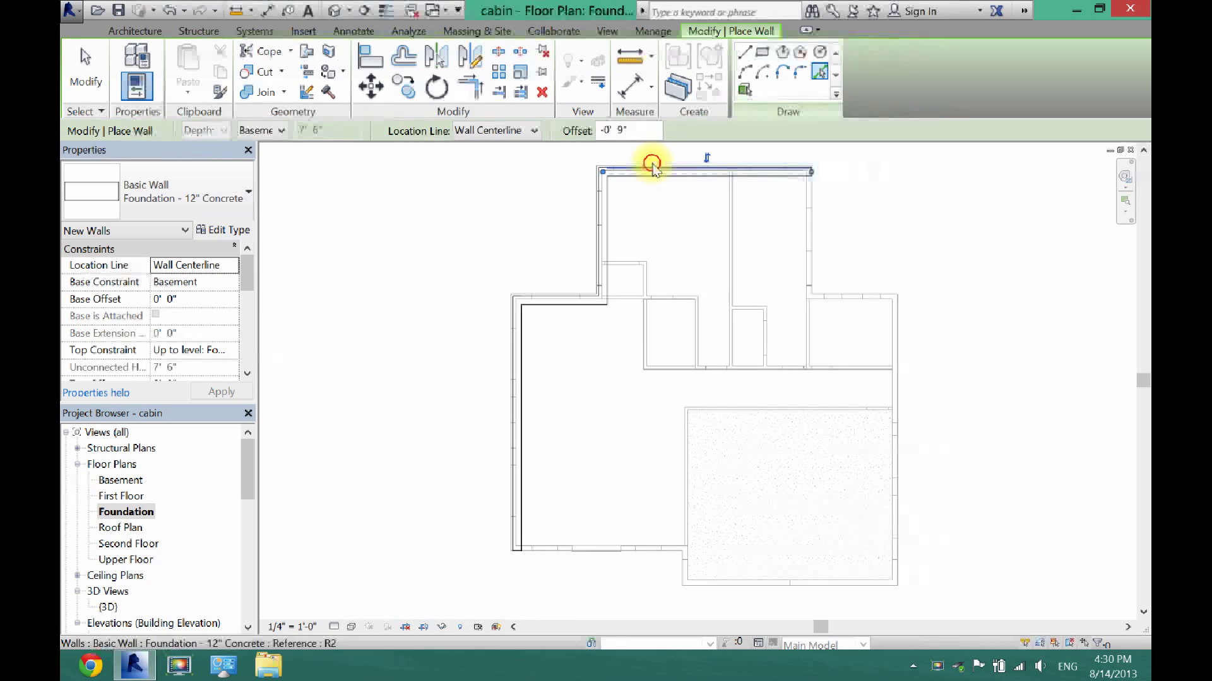
# Place foundation walls inside the upper block's right wall and the right wing's upper and right exterior walls.
pyautogui.scroll(4, 811, 197)
pyautogui.click(807, 196)
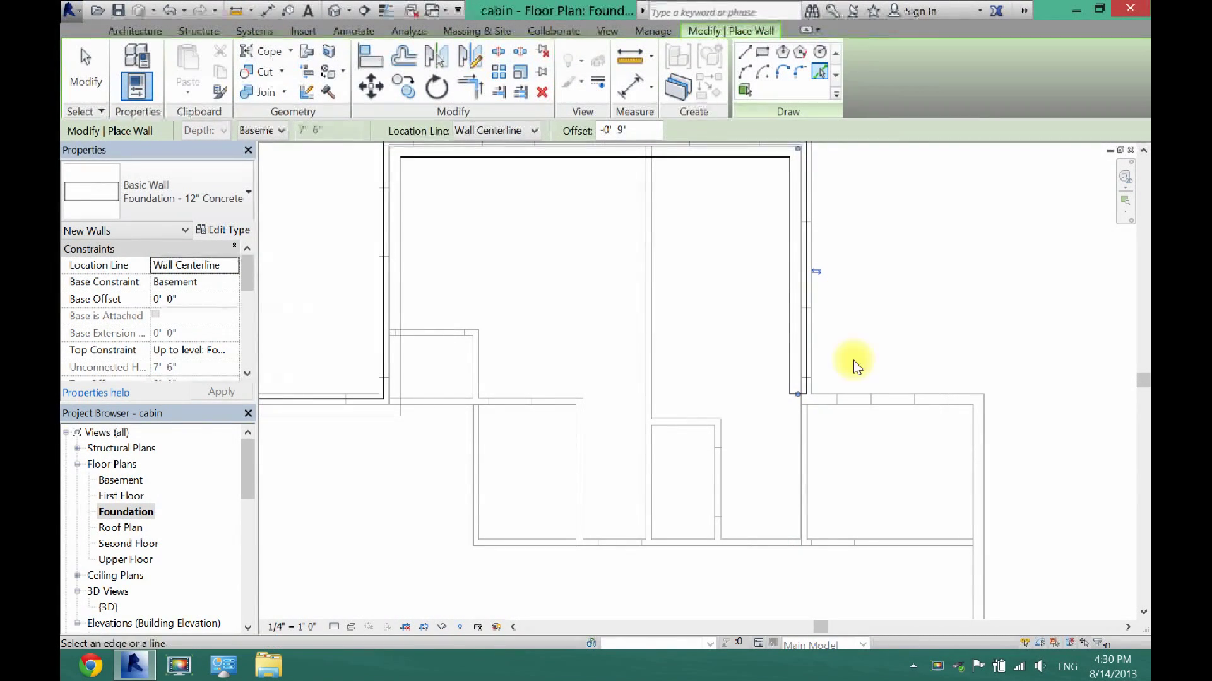
pyautogui.rightClick(879, 392)
pyautogui.click(878, 393)
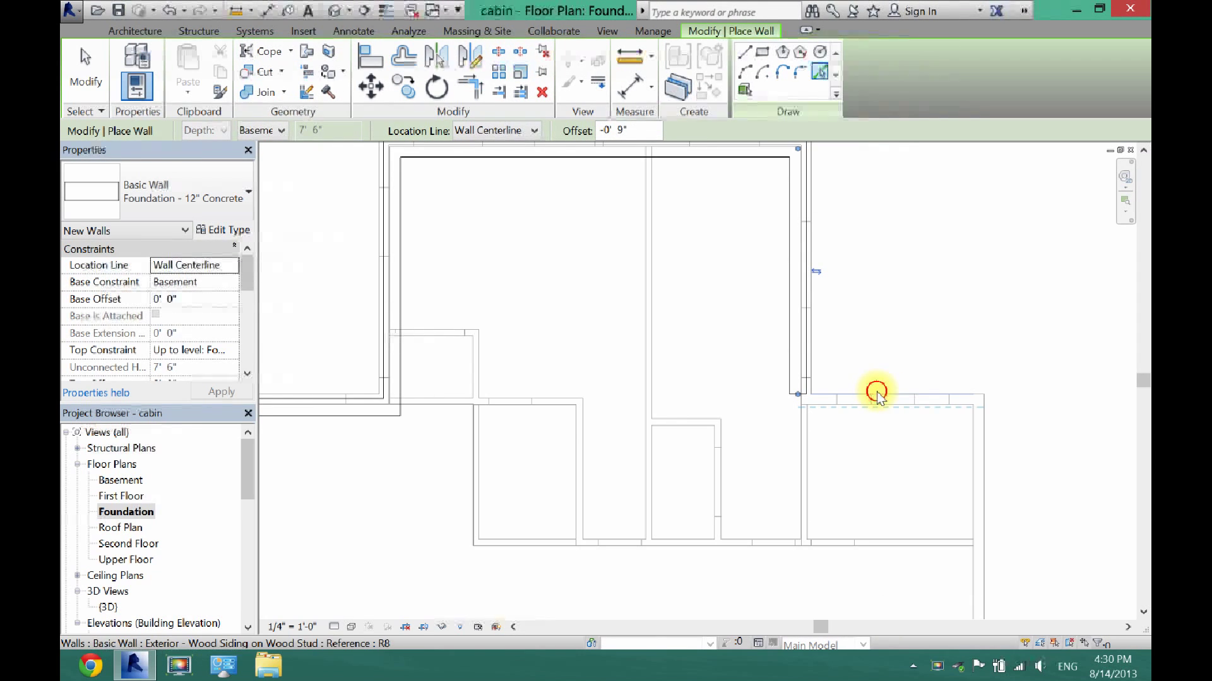
pyautogui.click(877, 397)
pyautogui.click(986, 466)
# Place a foundation wall inside the lower exterior wall of the left wing.
pyautogui.scroll(-3, 988, 472)
pyautogui.moveTo(1144, 382); pyautogui.dragTo(1146, 463)
pyautogui.rightClick(1147, 465)
pyautogui.scroll(2, 492, 491)
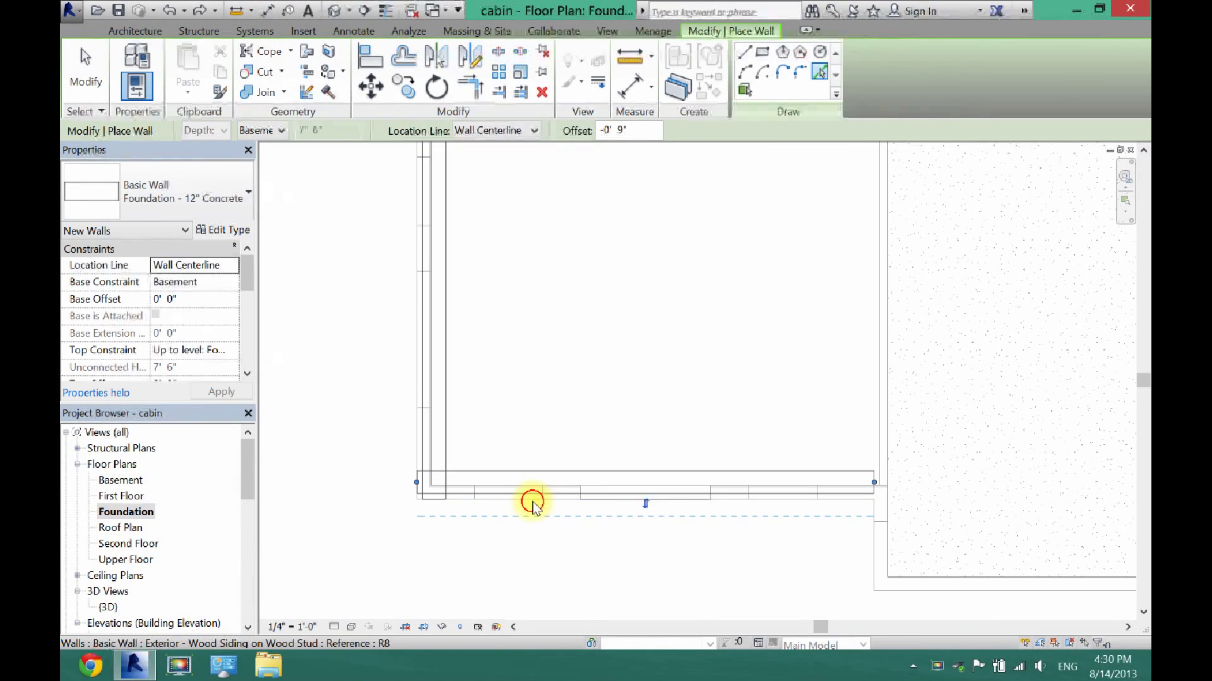
# Place foundation walls outside the left and upper edges of the stippled floor area in the lower right room.
pyautogui.scroll(-3, 532, 502)
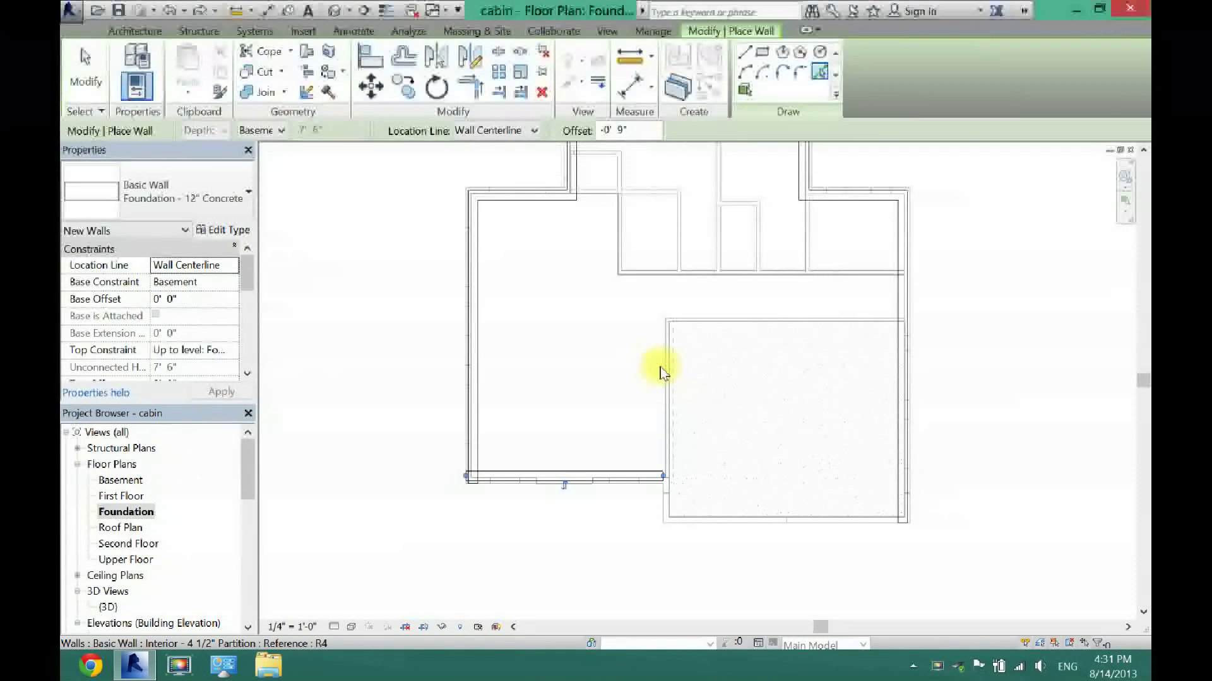
pyautogui.scroll(4, 660, 373)
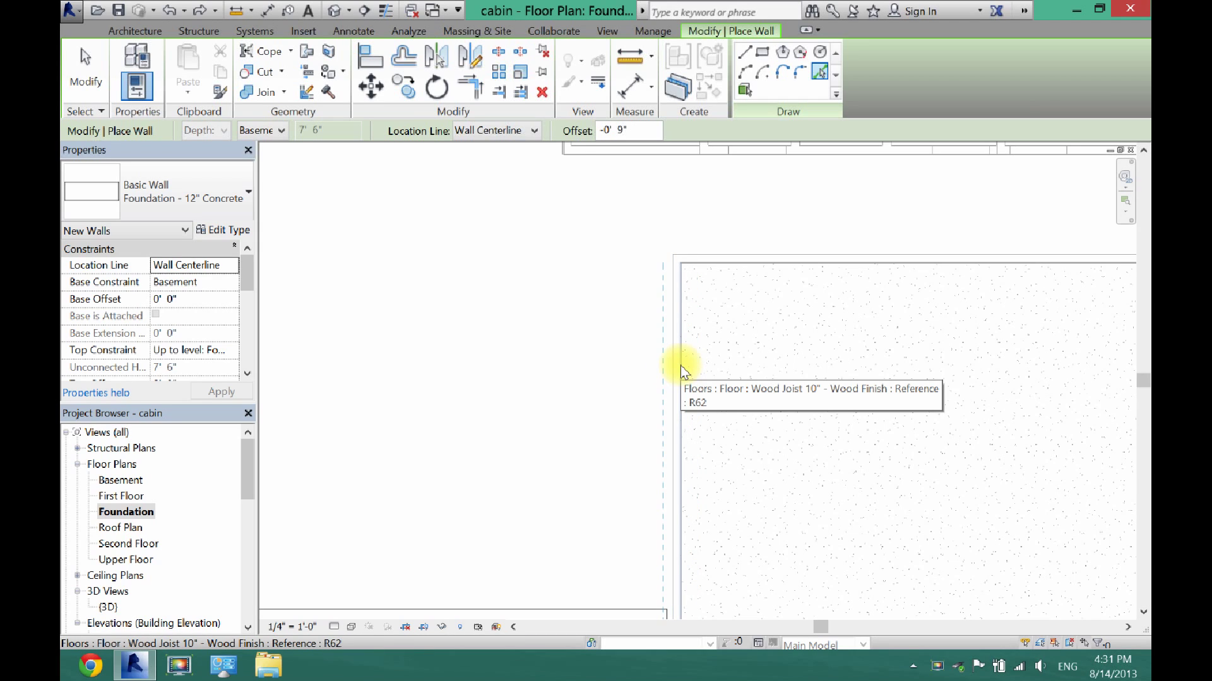
pyautogui.rightClick(680, 365)
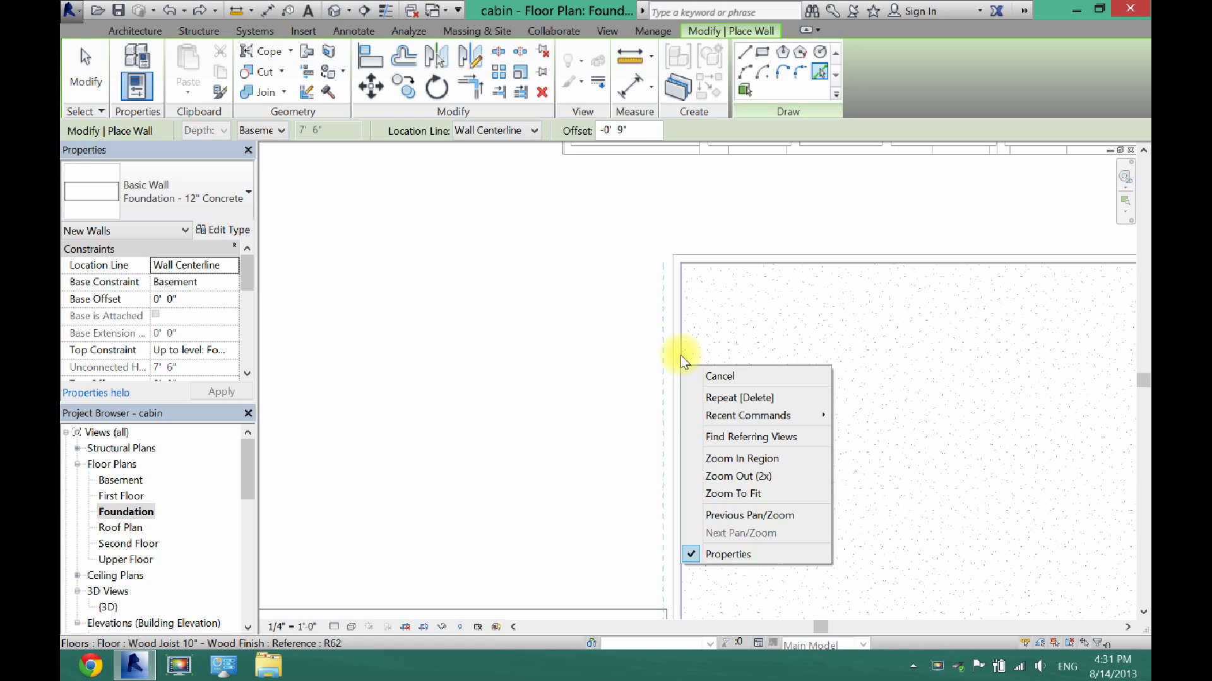
pyautogui.click(682, 355)
pyautogui.click(695, 336)
pyautogui.click(729, 269)
pyautogui.scroll(-2, 719, 287)
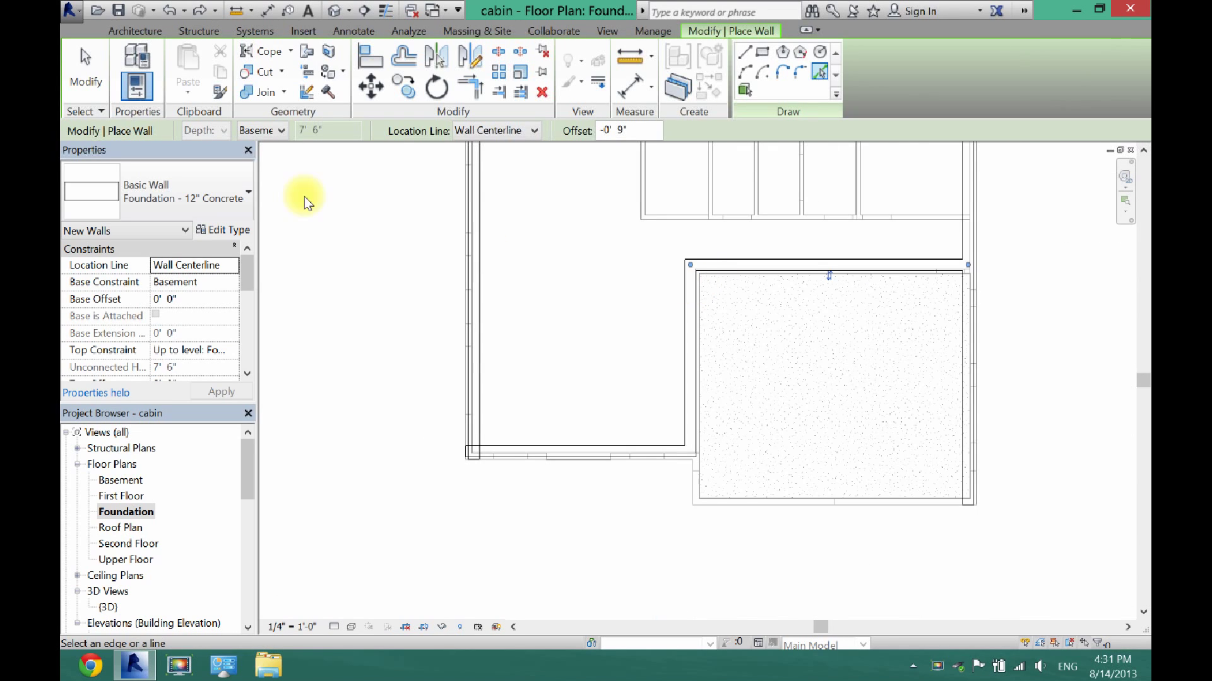
# Trim the foundation walls to corners at the left wing's lower left and where the lower right room's upper wall meets the right wall.
pyautogui.click(83, 72)
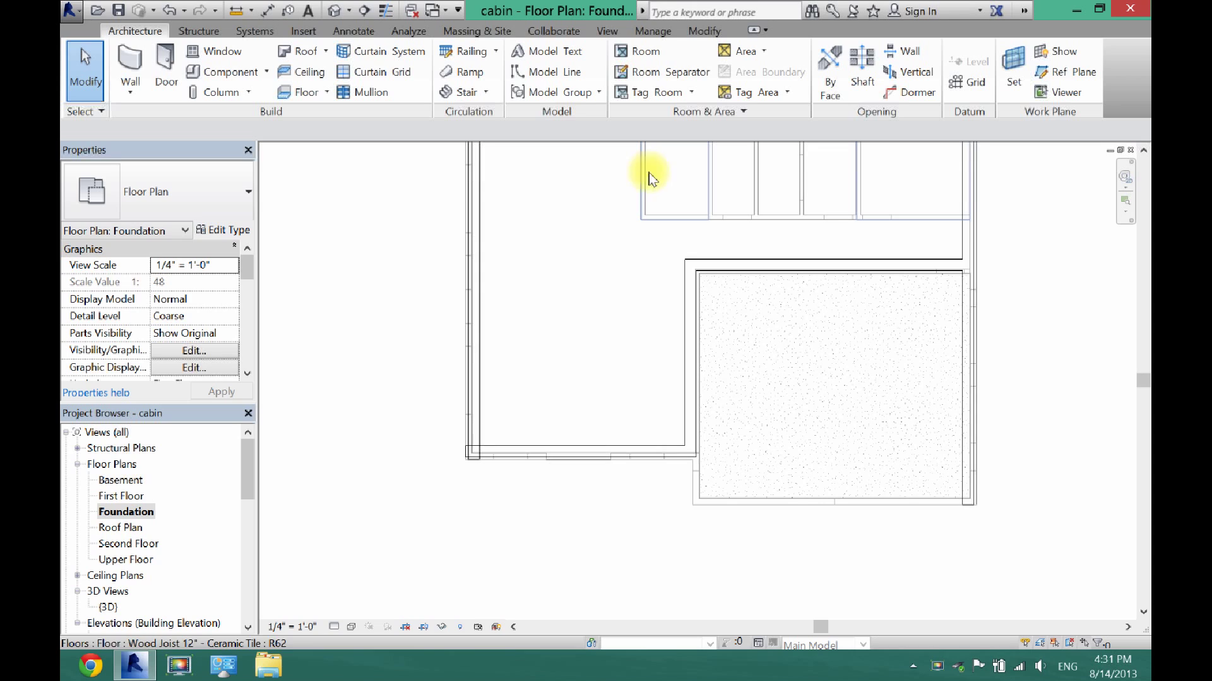
pyautogui.click(687, 344)
pyautogui.rightClick(688, 344)
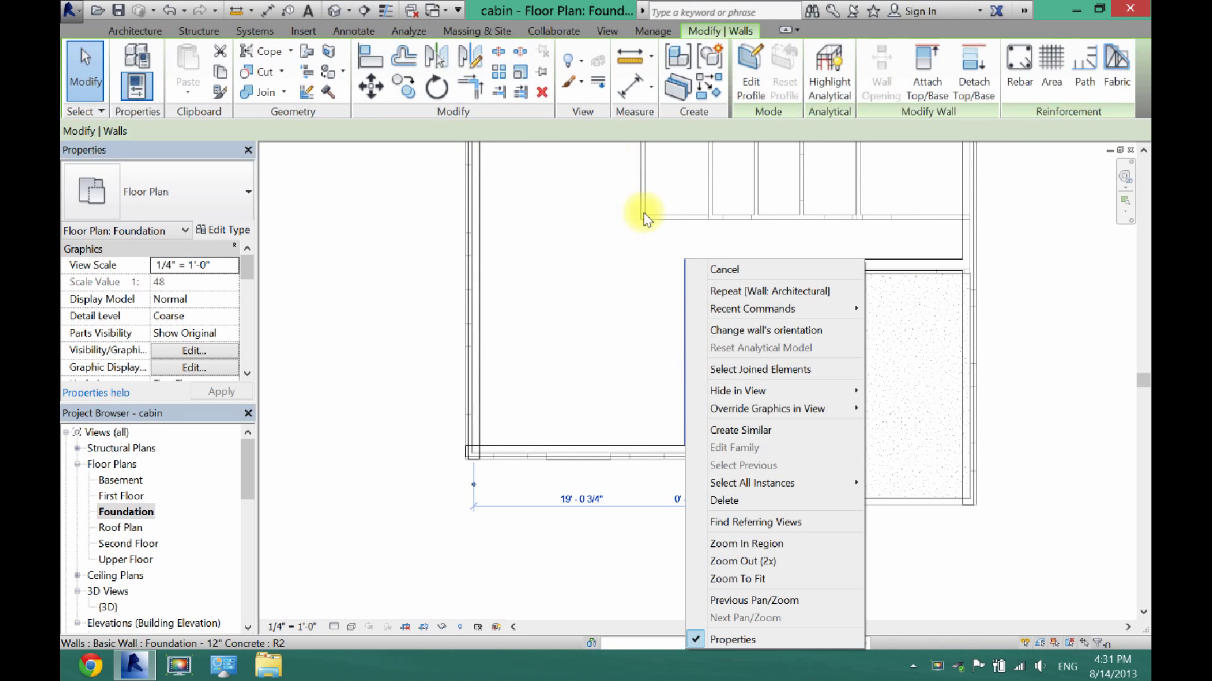
pyautogui.click(472, 94)
pyautogui.click(472, 93)
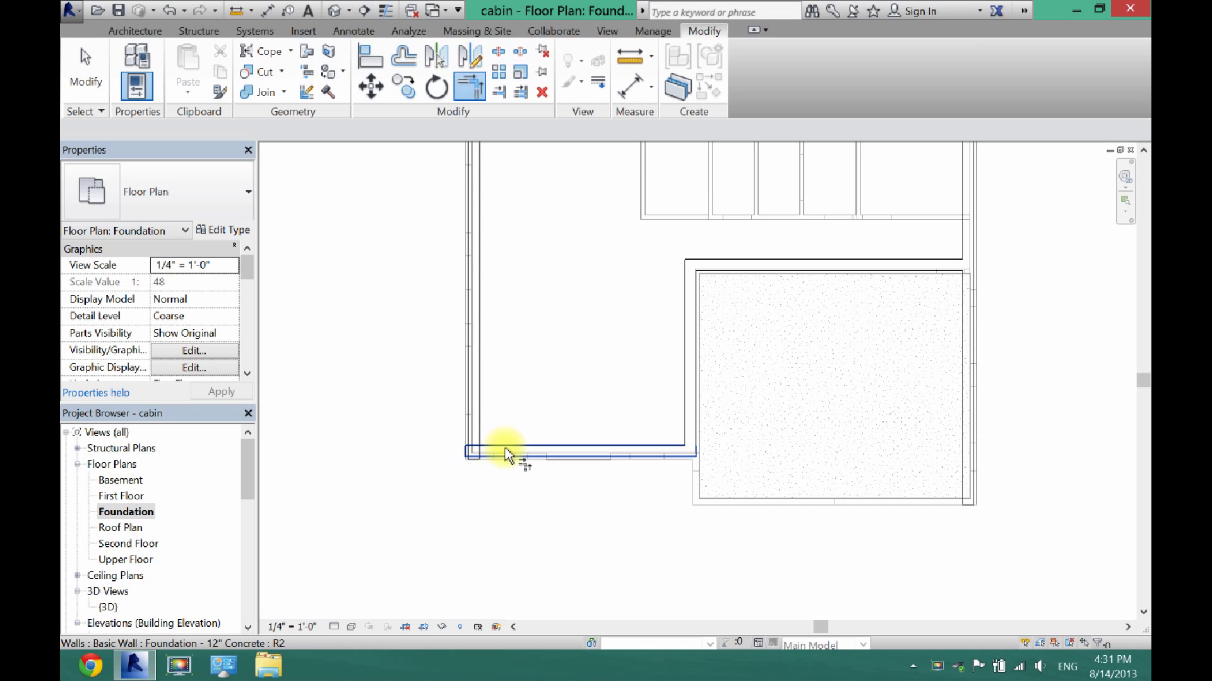
pyautogui.click(505, 449)
pyautogui.click(473, 428)
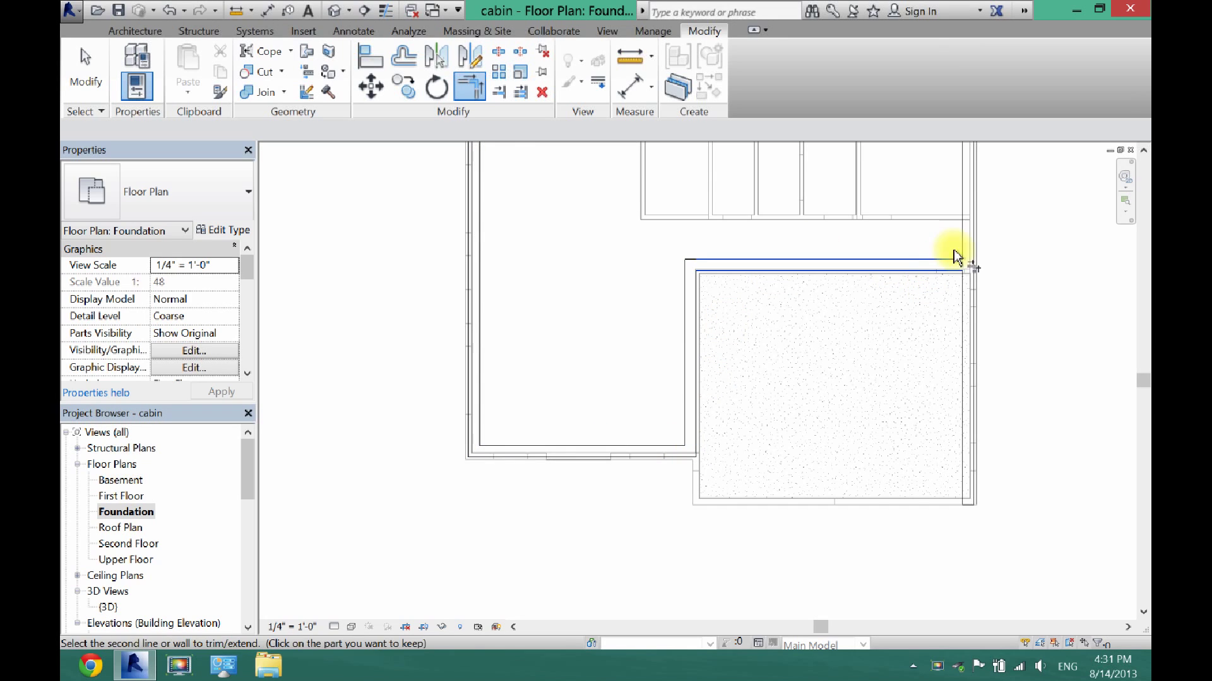
pyautogui.scroll(-2, 950, 341)
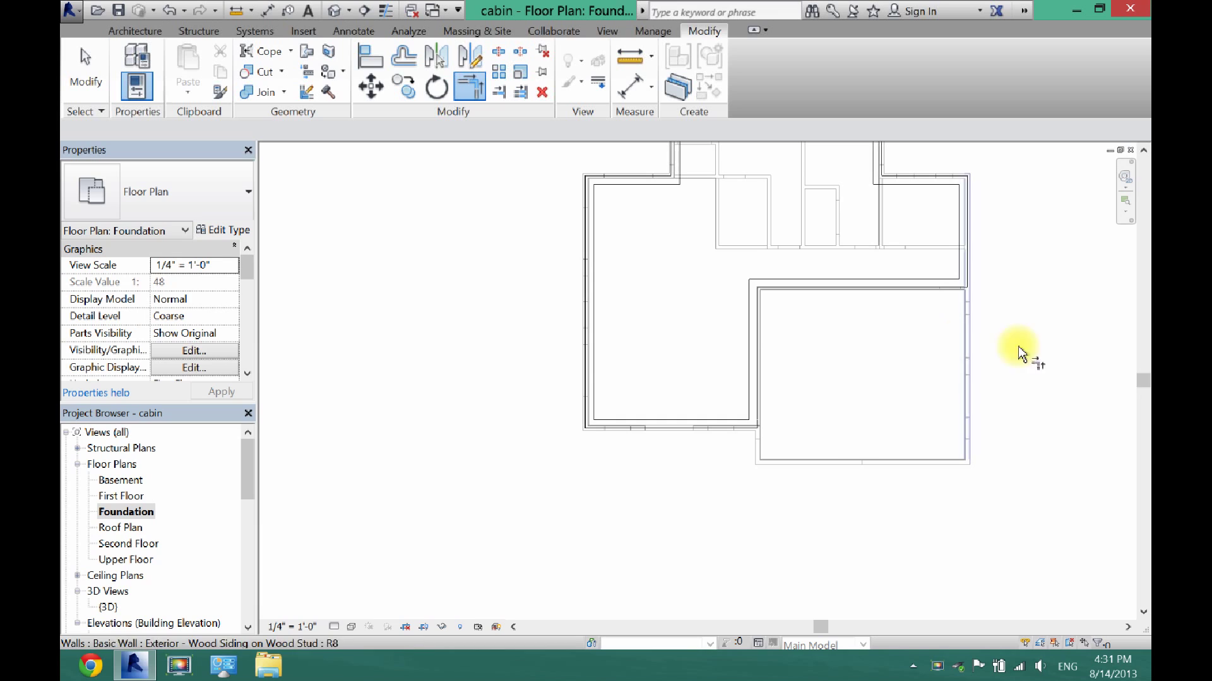
# Add an aligned horizontal dimension string above the plan across the outer faces of the left wing, upper block and right wing.
pyautogui.moveTo(1143, 384); pyautogui.dragTo(1142, 339)
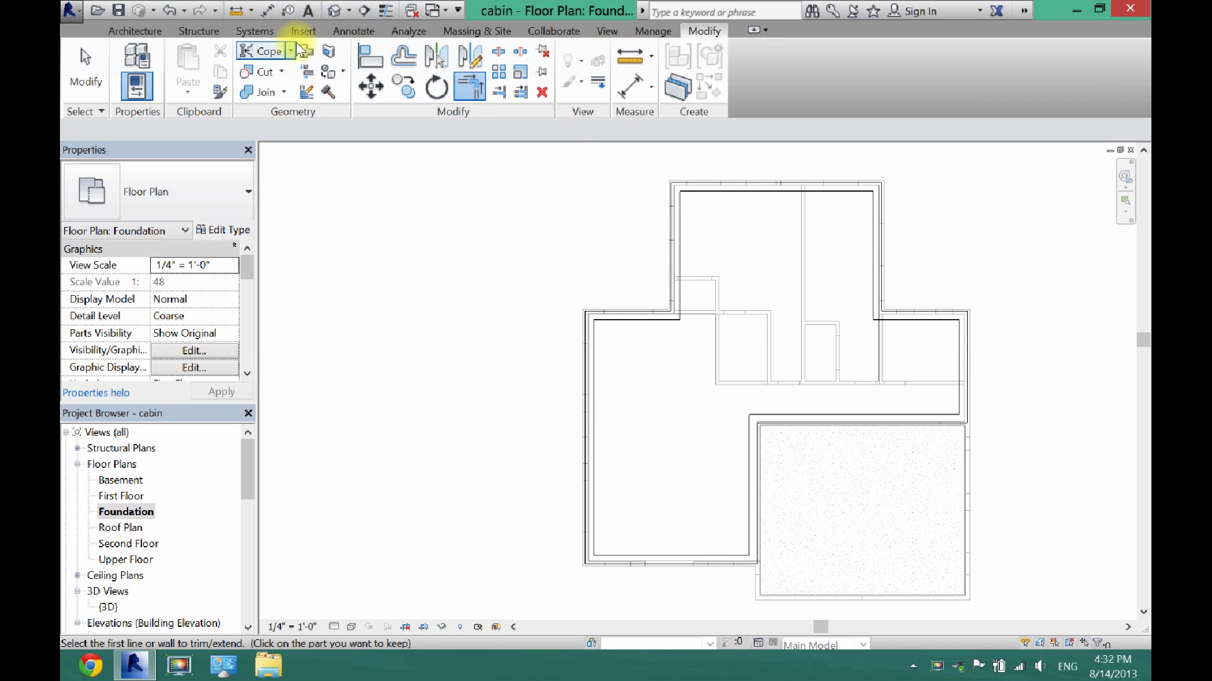
pyautogui.click(269, 11)
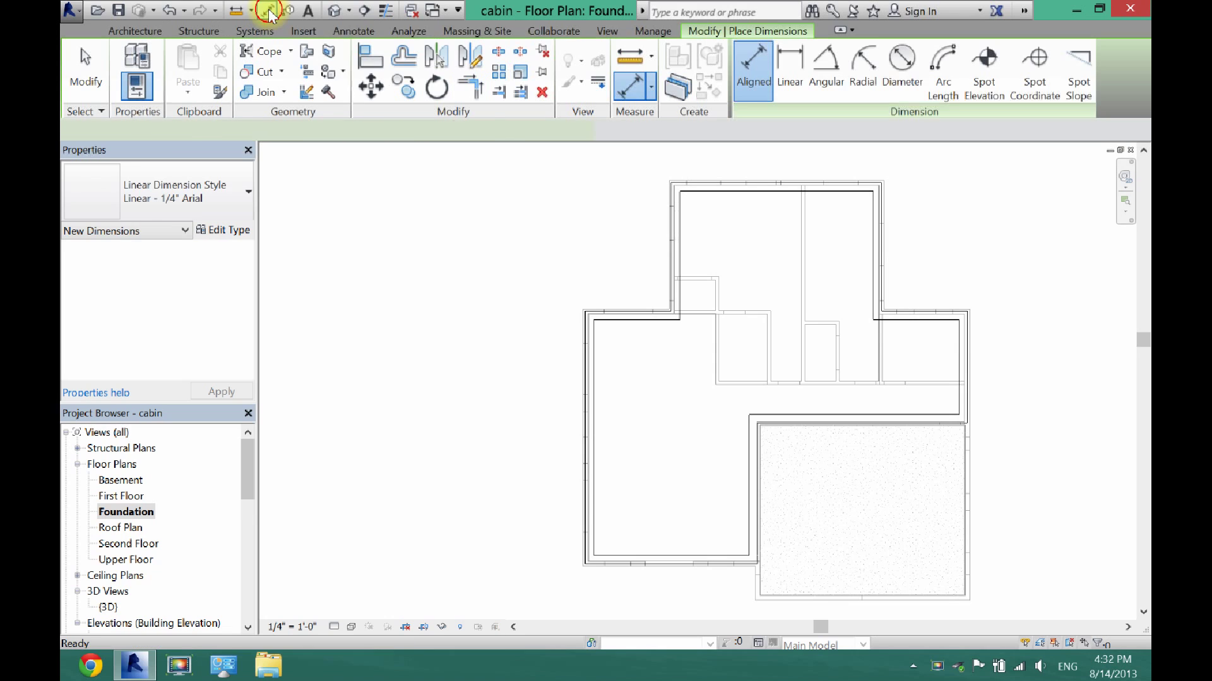
pyautogui.click(586, 338)
pyautogui.click(675, 277)
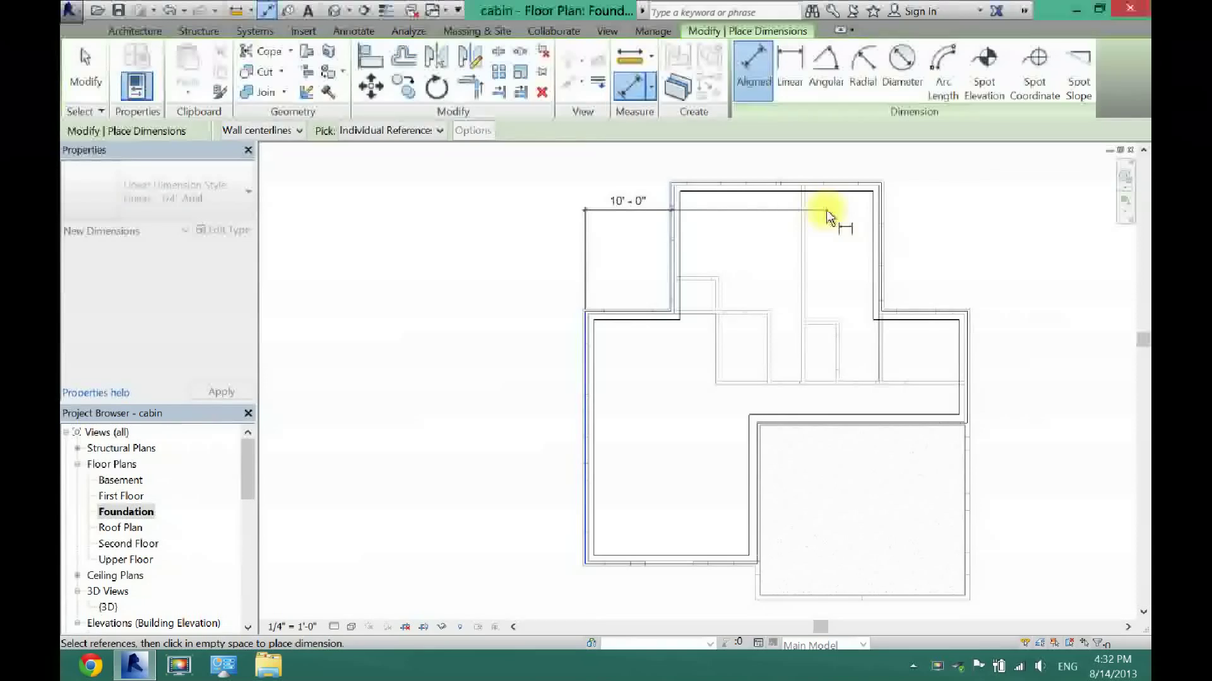
pyautogui.click(880, 213)
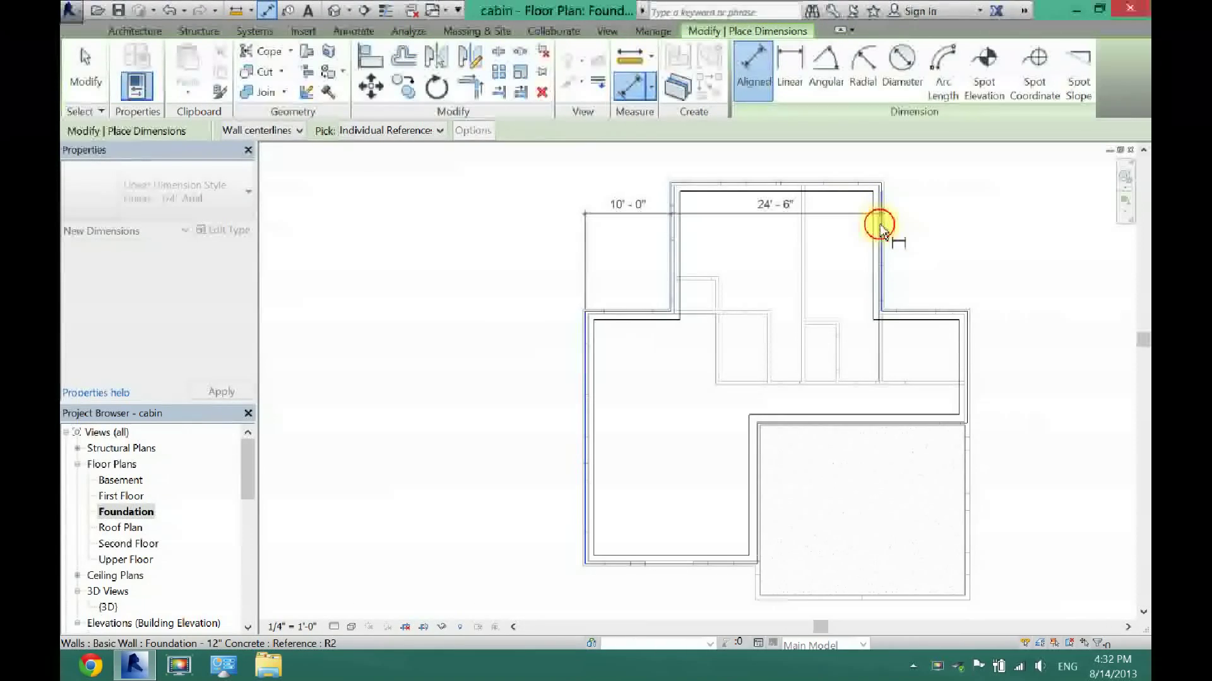
pyautogui.click(975, 336)
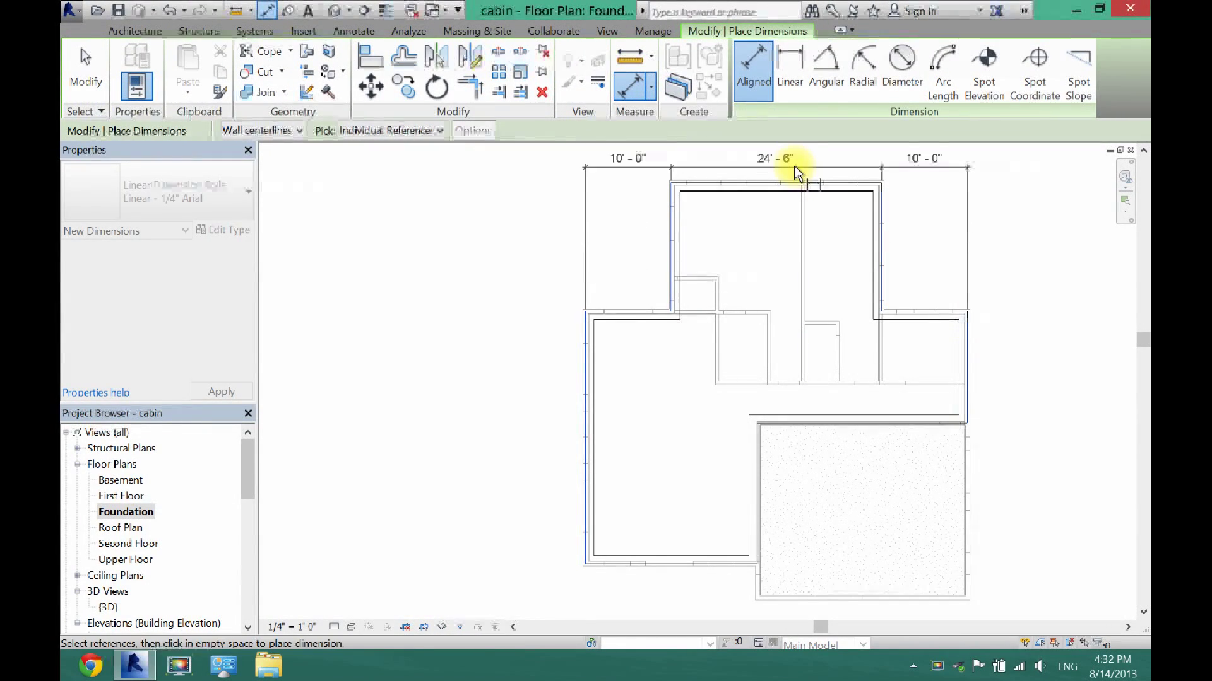
pyautogui.click(792, 164)
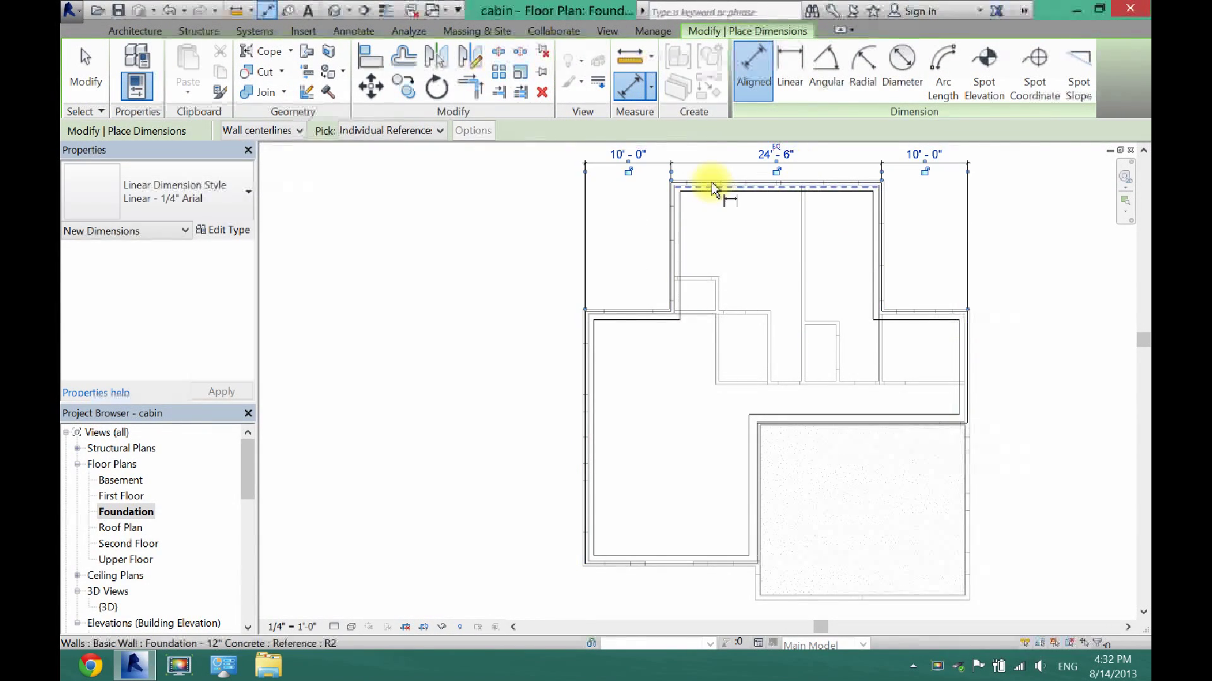
# Add an aligned vertical dimension string beside the left wing, from the upper block's top wall through the wing's upper and lower walls.
pyautogui.click(624, 313)
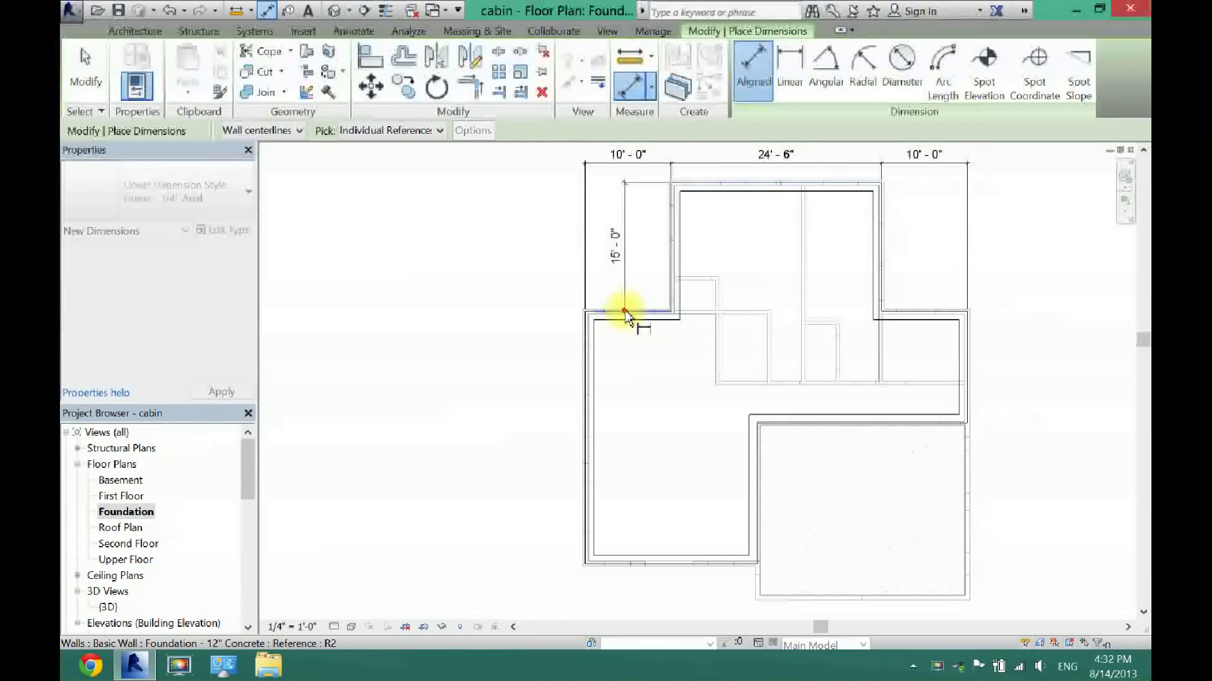
pyautogui.click(638, 563)
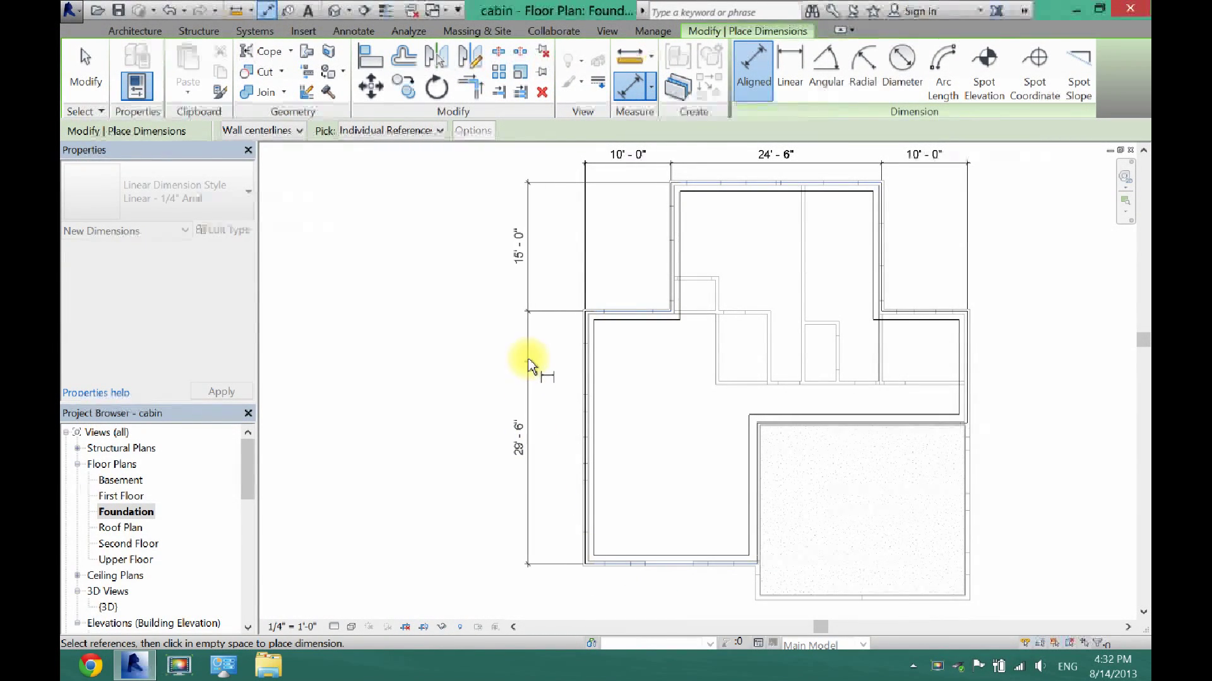
pyautogui.click(529, 364)
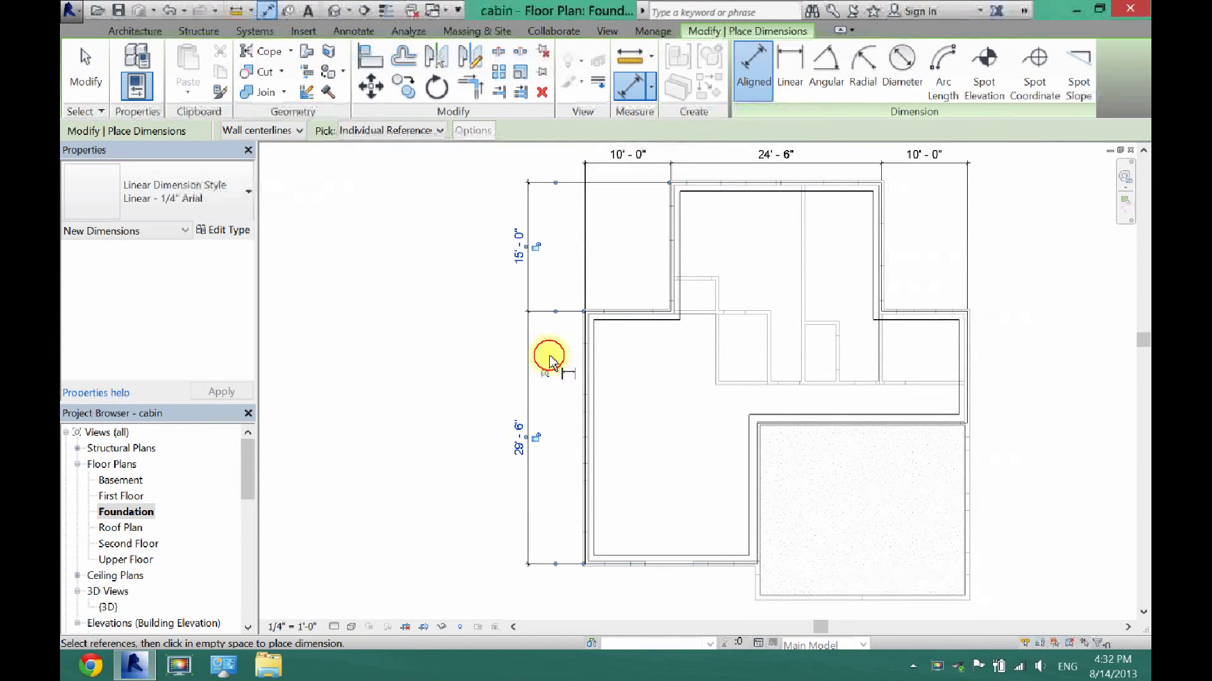
# Add an aligned horizontal dimension string below the plan across the left wing's left wall, the stippled room's left wall and the right wall.
pyautogui.click(577, 543)
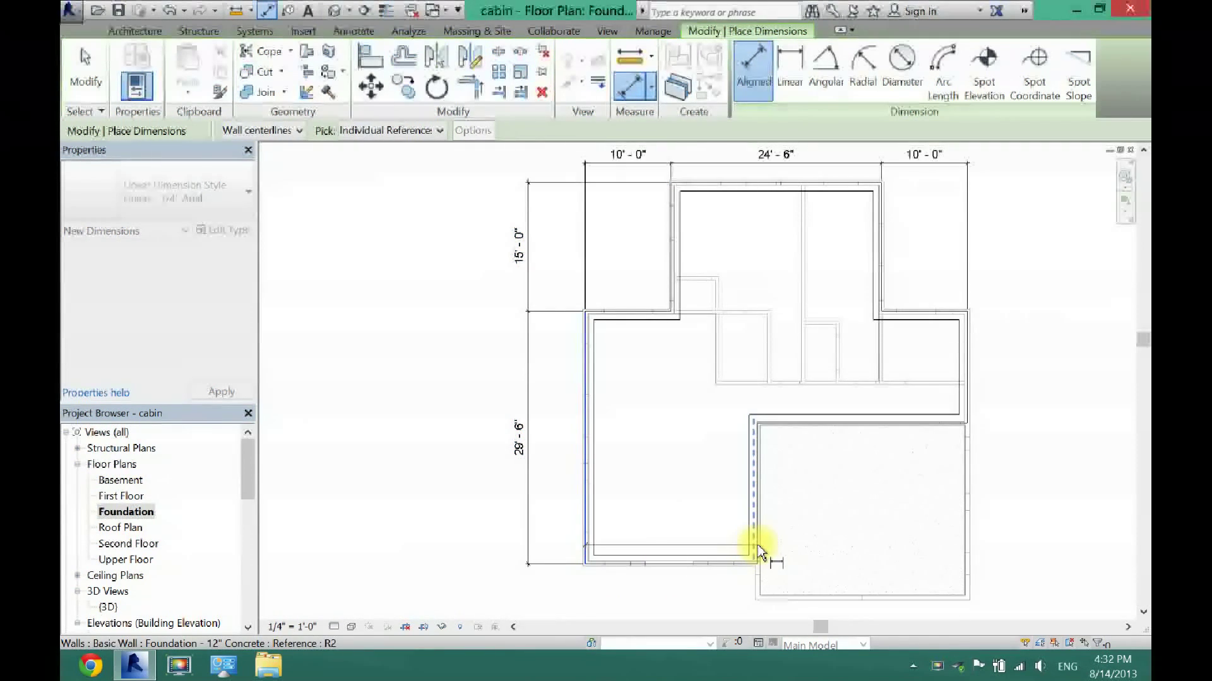
pyautogui.click(758, 548)
pyautogui.click(968, 413)
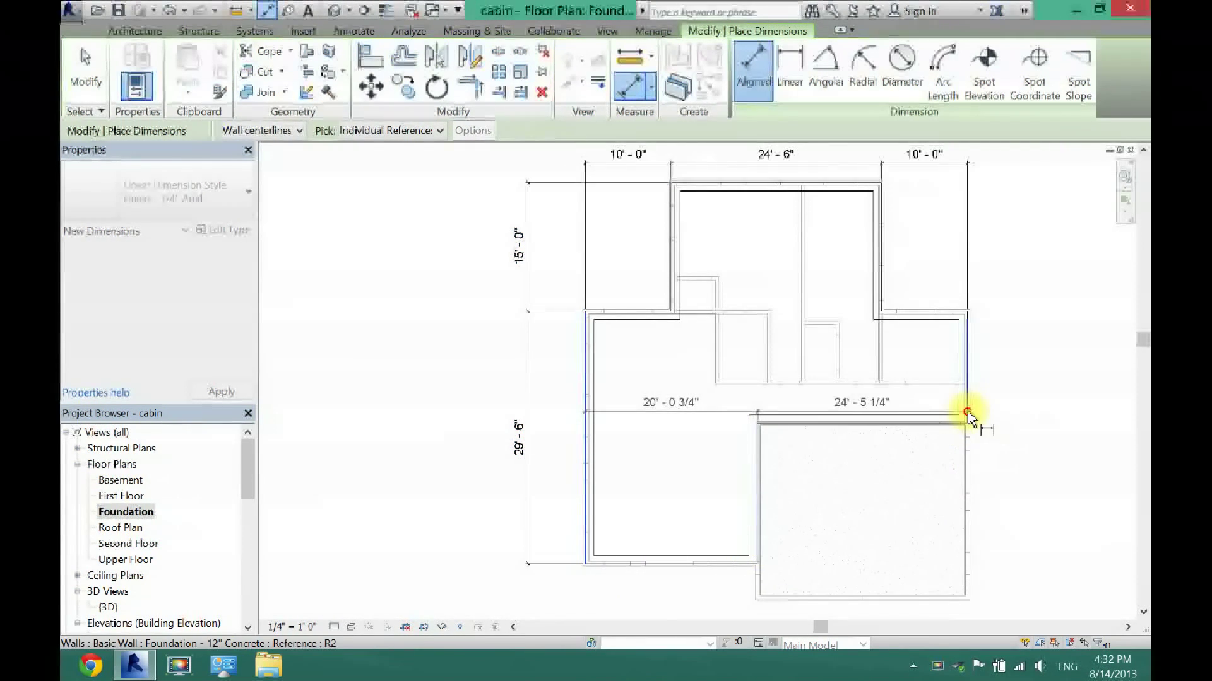
pyautogui.moveTo(1145, 344); pyautogui.dragTo(1143, 410)
pyautogui.click(806, 450)
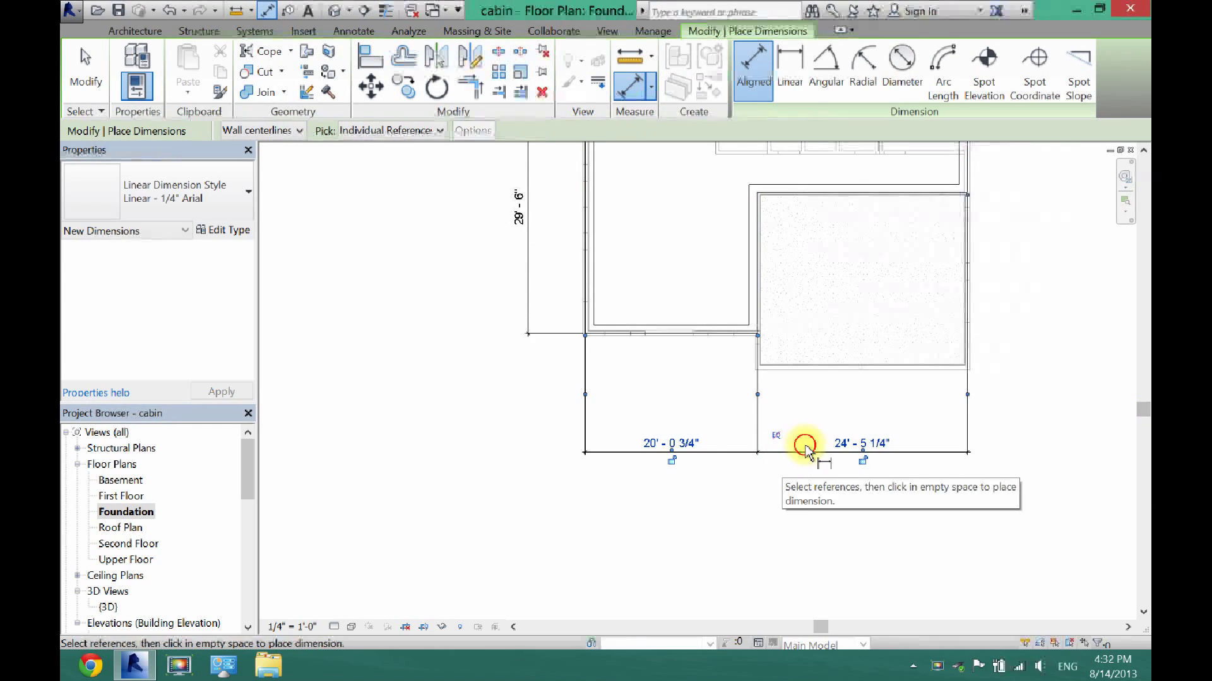
# Add an aligned vertical dimension string beside the right wing, from the left wing's lower wall through the stippled room's upper wall to the upper block's top wall.
pyautogui.click(706, 334)
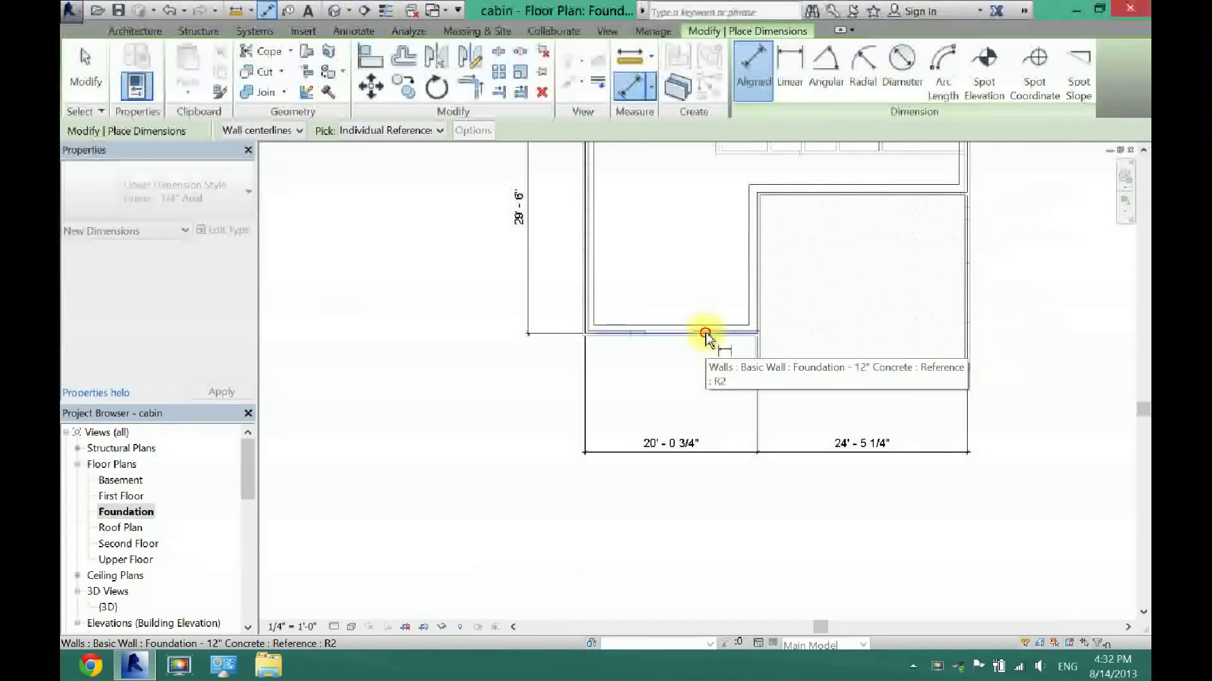
pyautogui.click(812, 193)
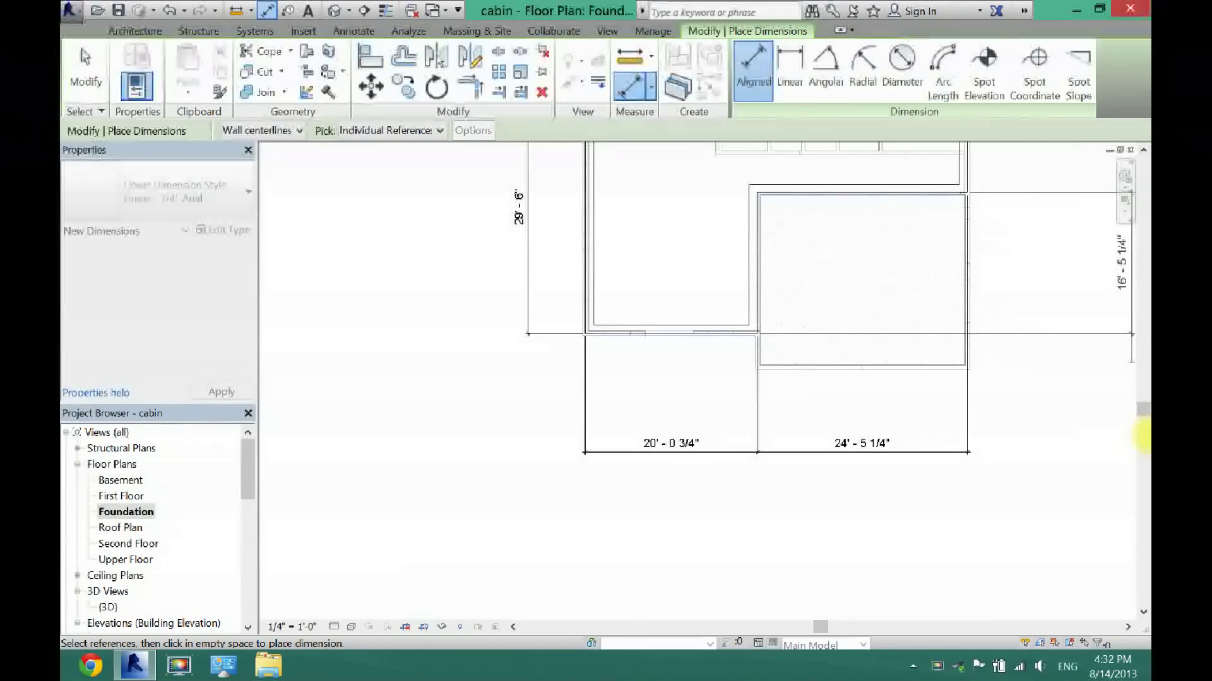
pyautogui.moveTo(1143, 413); pyautogui.dragTo(1138, 327)
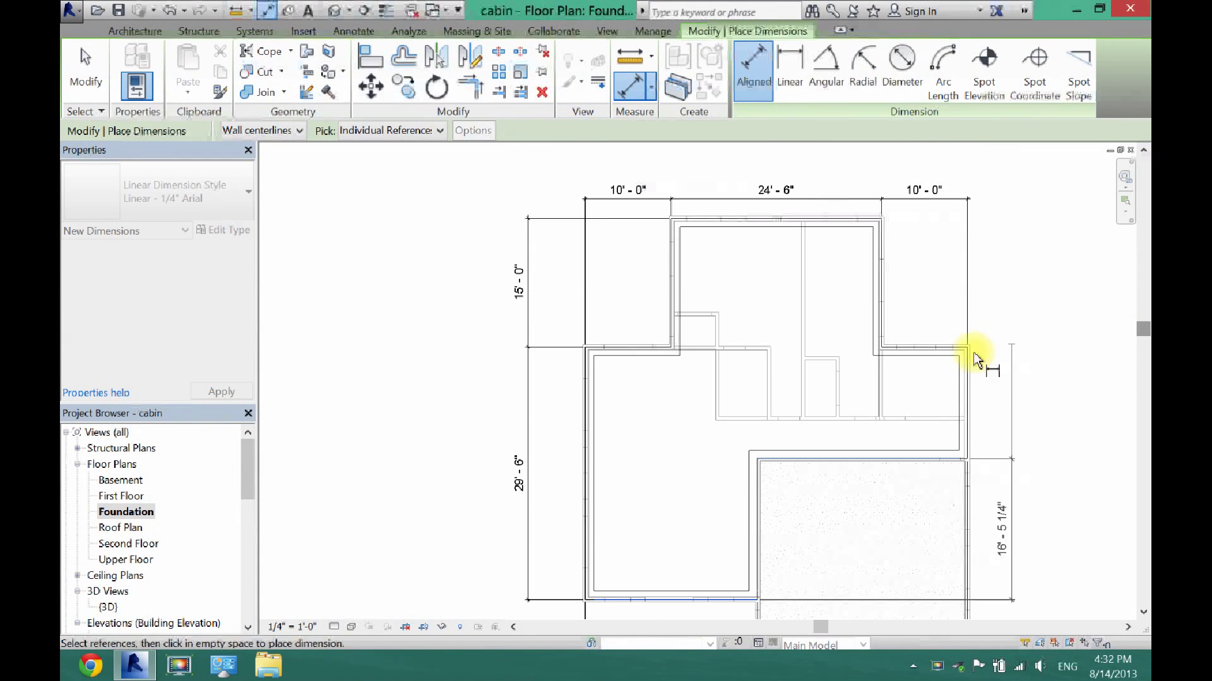
pyautogui.click(935, 350)
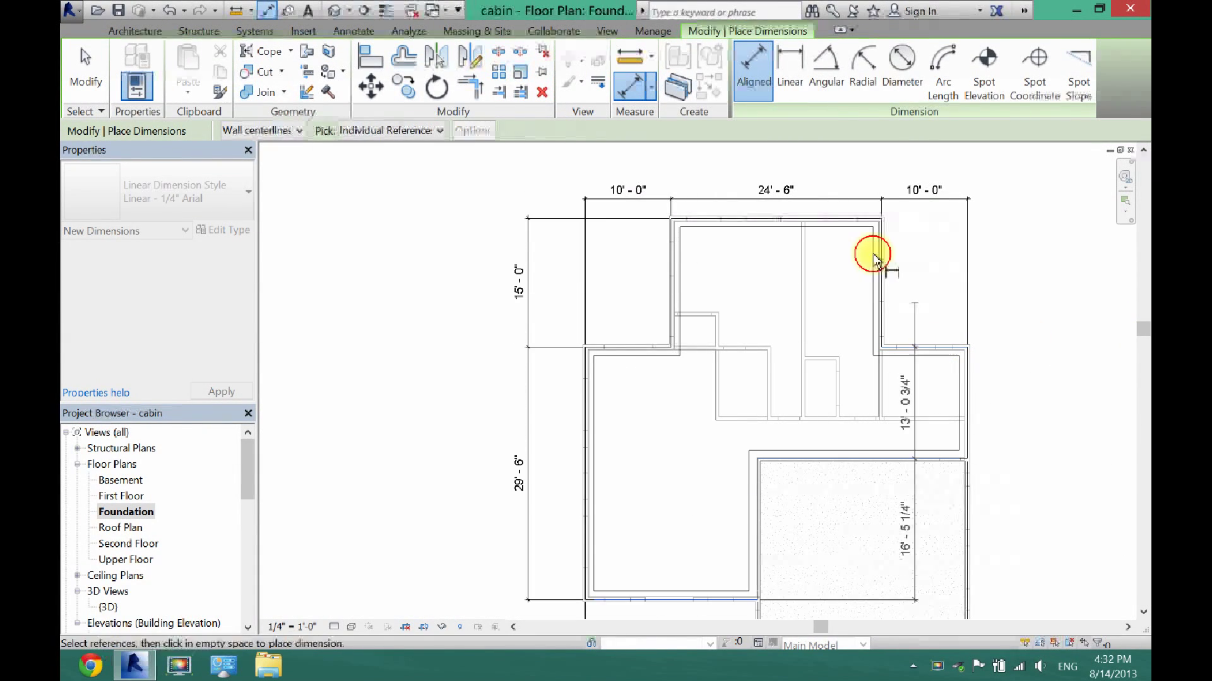
pyautogui.click(845, 219)
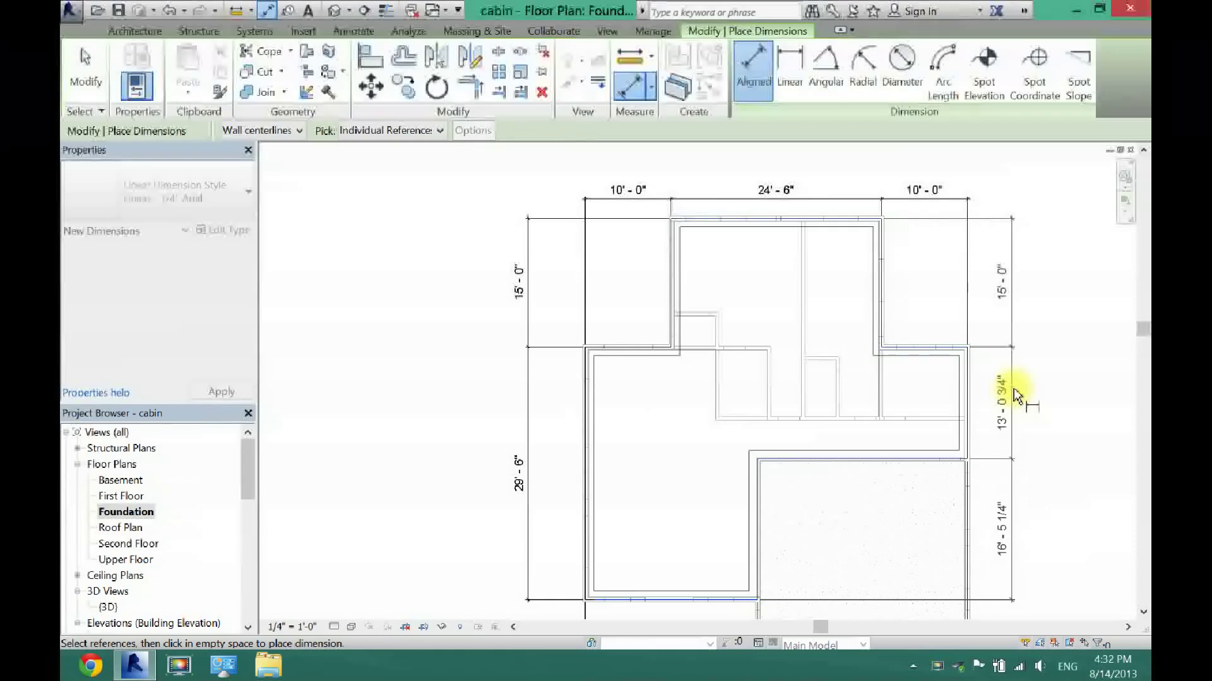
pyautogui.click(1029, 396)
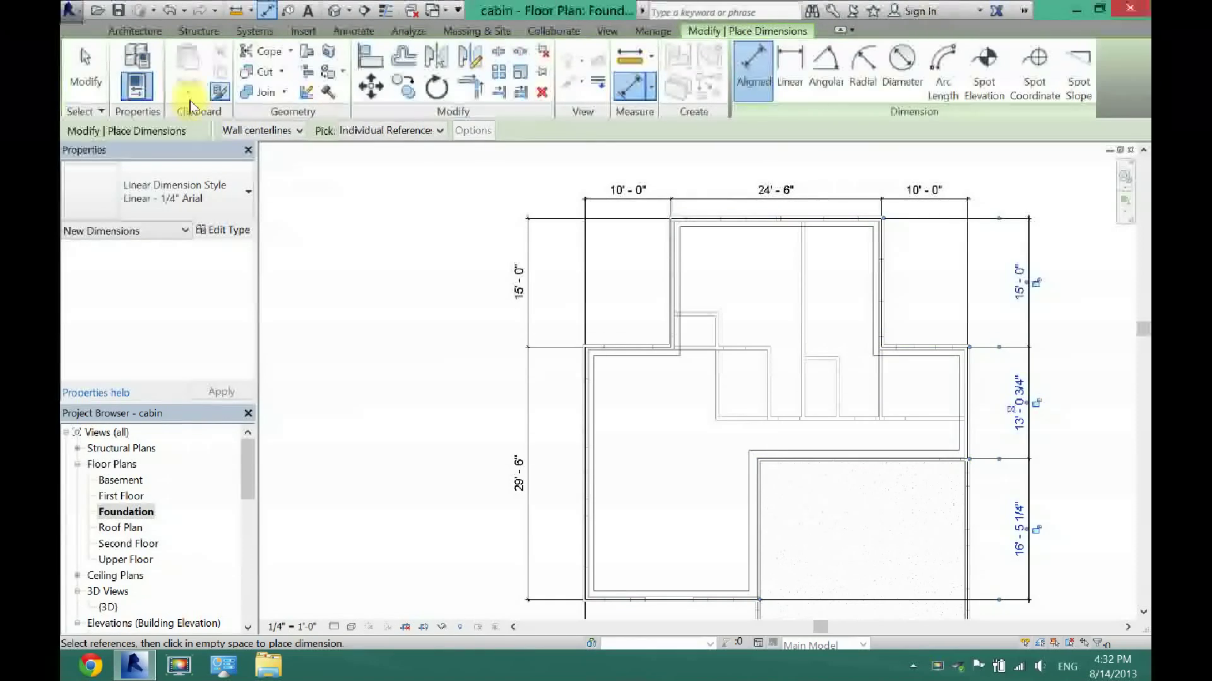
pyautogui.click(82, 61)
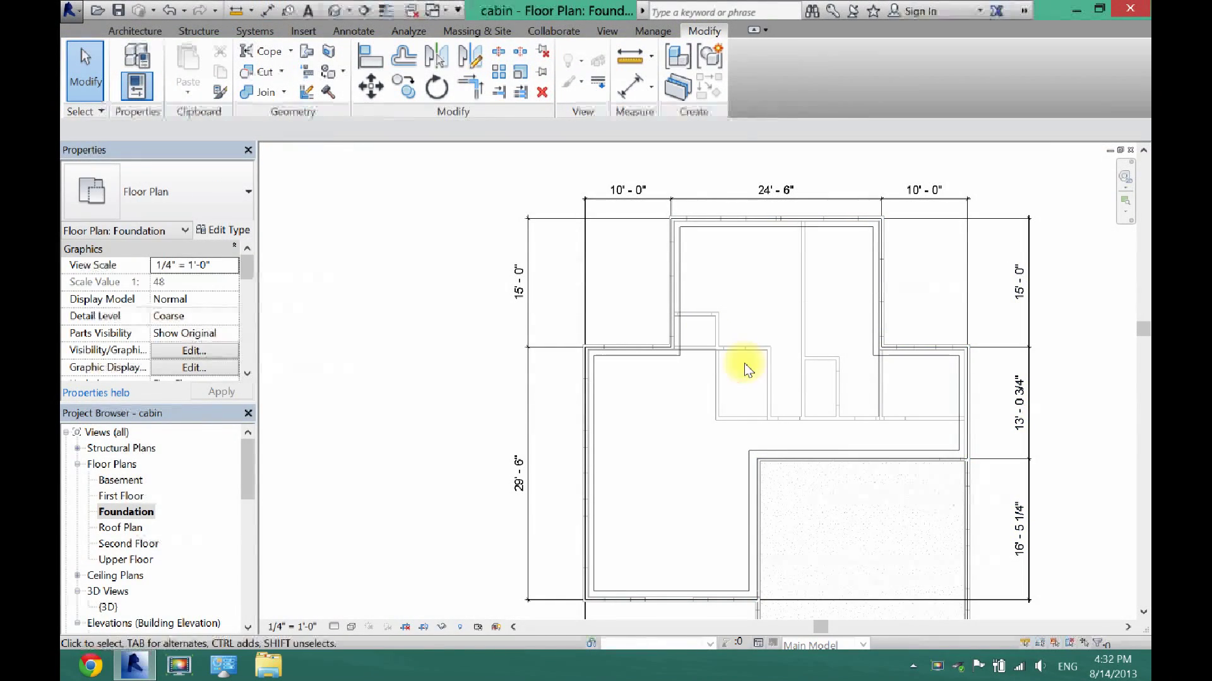
# Set the foundation wall above the stippled room 13' from the right wing's upper wall.
pyautogui.click(827, 442)
pyautogui.click(1020, 401)
pyautogui.write('13')
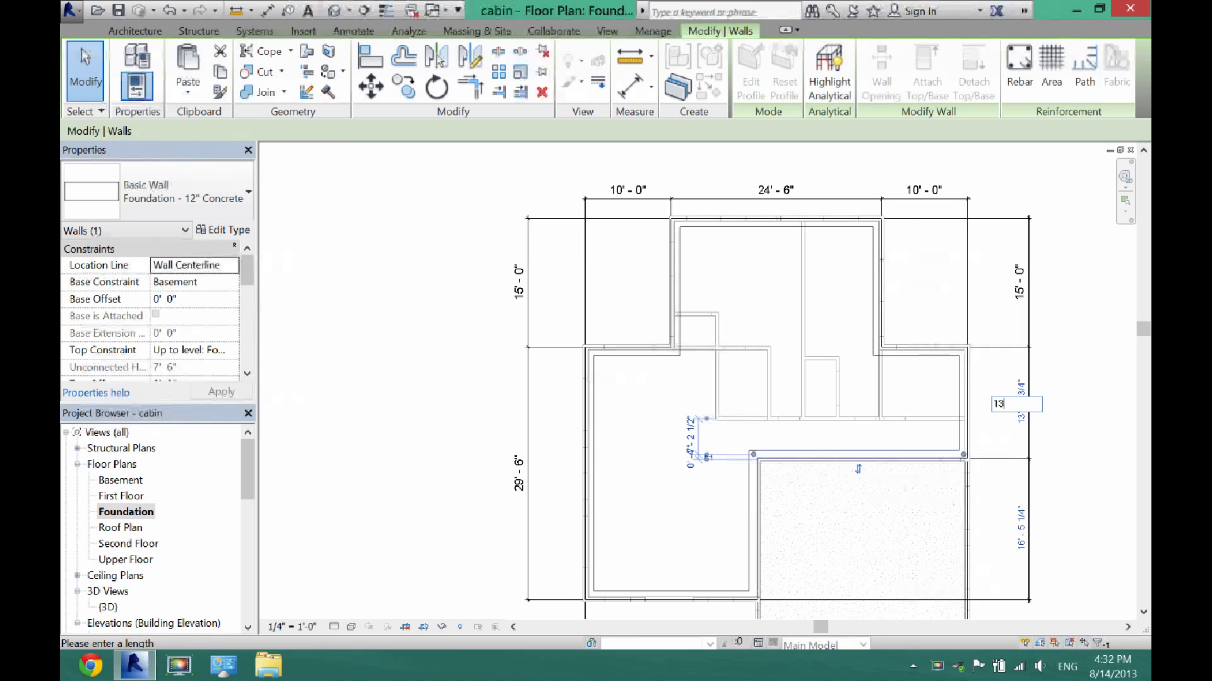
pyautogui.press('Return')
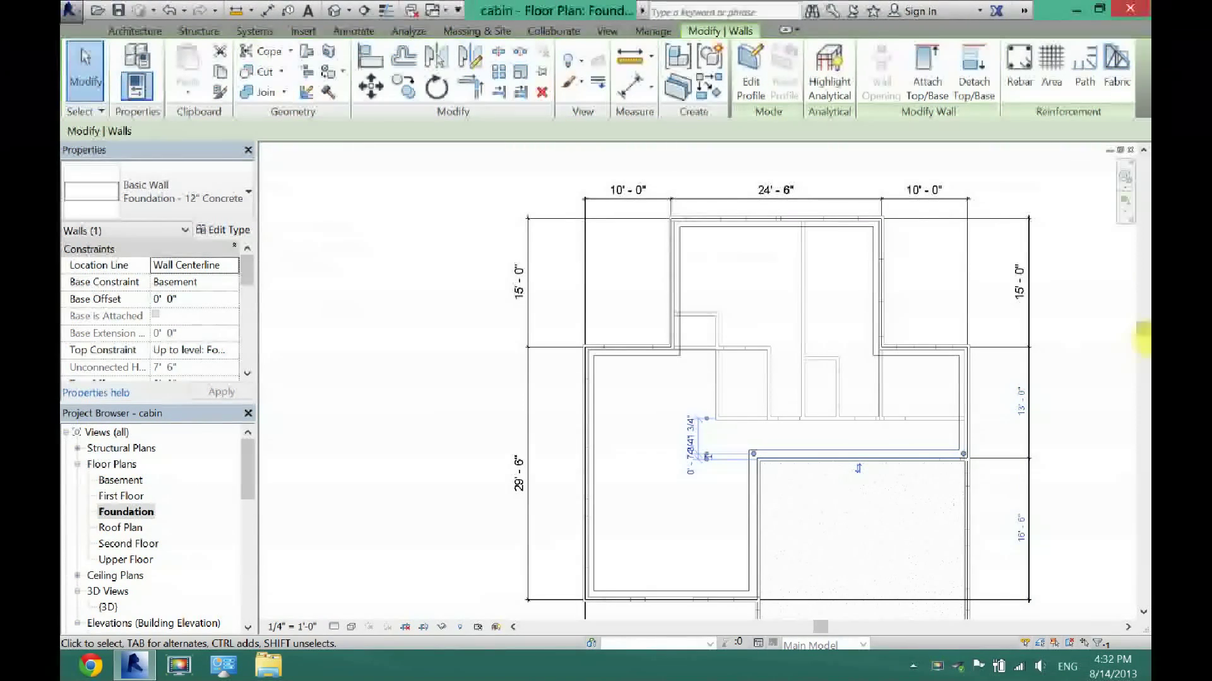
# Set the foundation wall beside the stippled room 20' from the left wing's outer wall.
pyautogui.moveTo(1145, 340); pyautogui.dragTo(1145, 373)
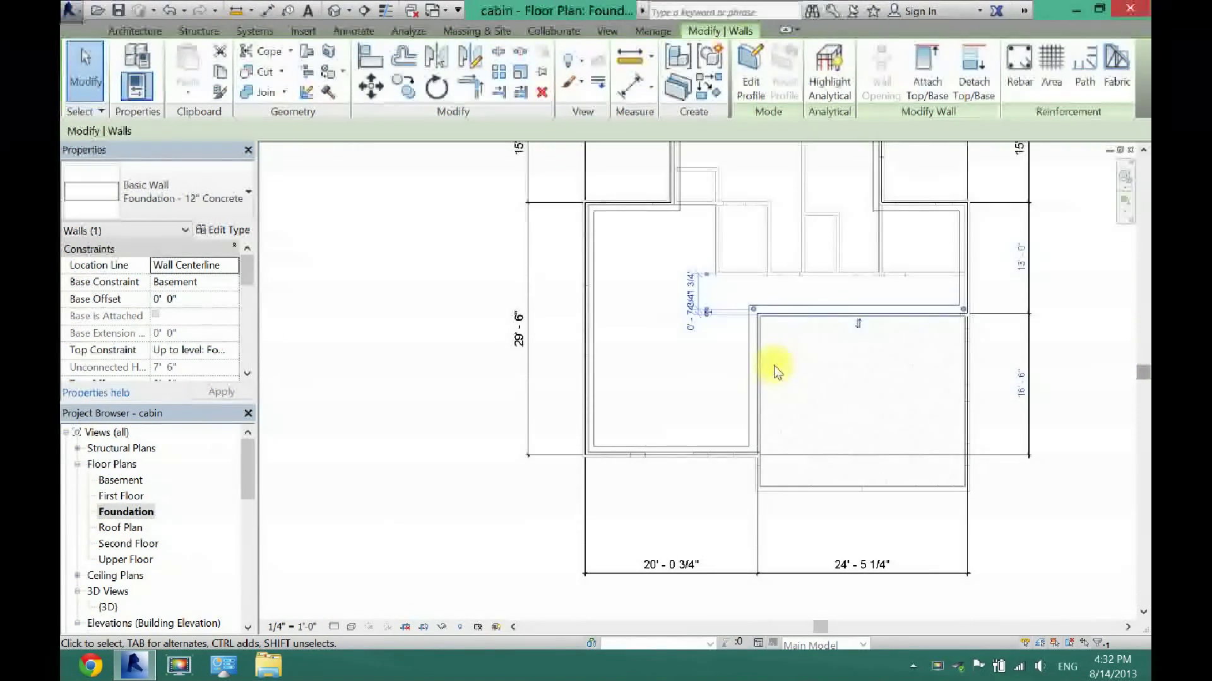
pyautogui.click(759, 374)
pyautogui.click(669, 564)
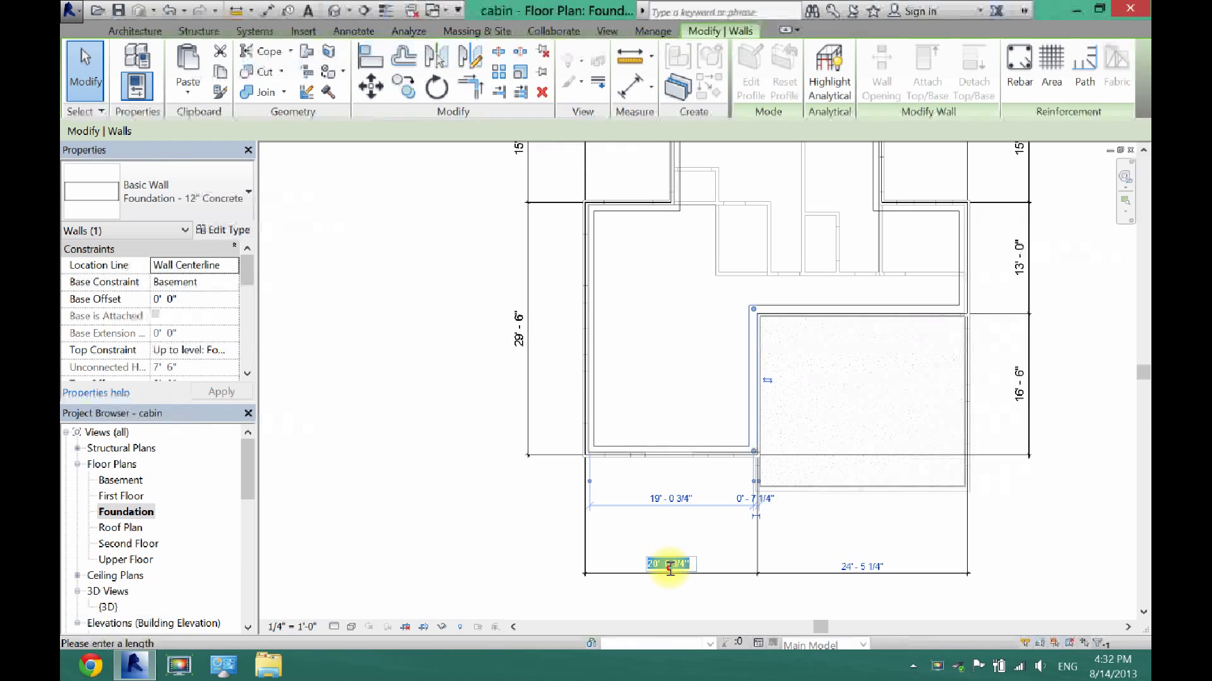
pyautogui.write('20')
pyautogui.press('Return')
pyautogui.click(415, 514)
# Move the horizontal dimension string below the plan closer to the building.
pyautogui.scroll(-2, 850, 509)
pyautogui.click(755, 558)
pyautogui.moveTo(753, 554); pyautogui.dragTo(754, 532)
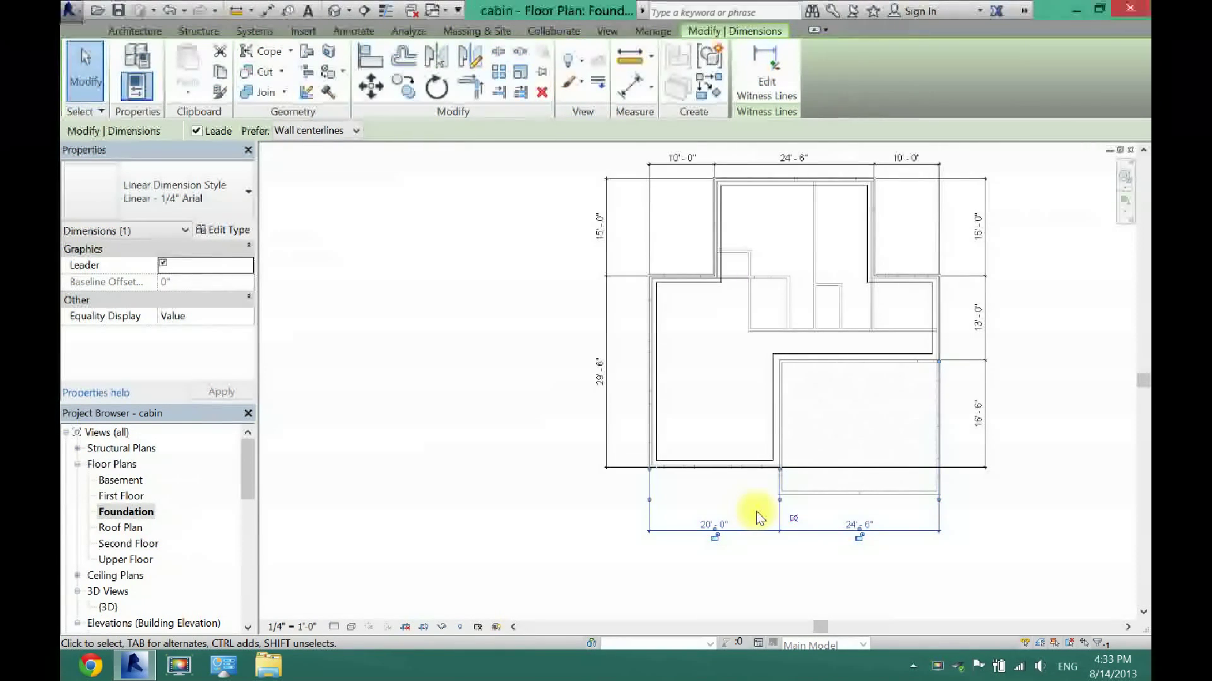
# In the 3D view of the cabin's right side, attach the top of the foundation wall below the two-window gable to the siding wall above.
pyautogui.click(333, 14)
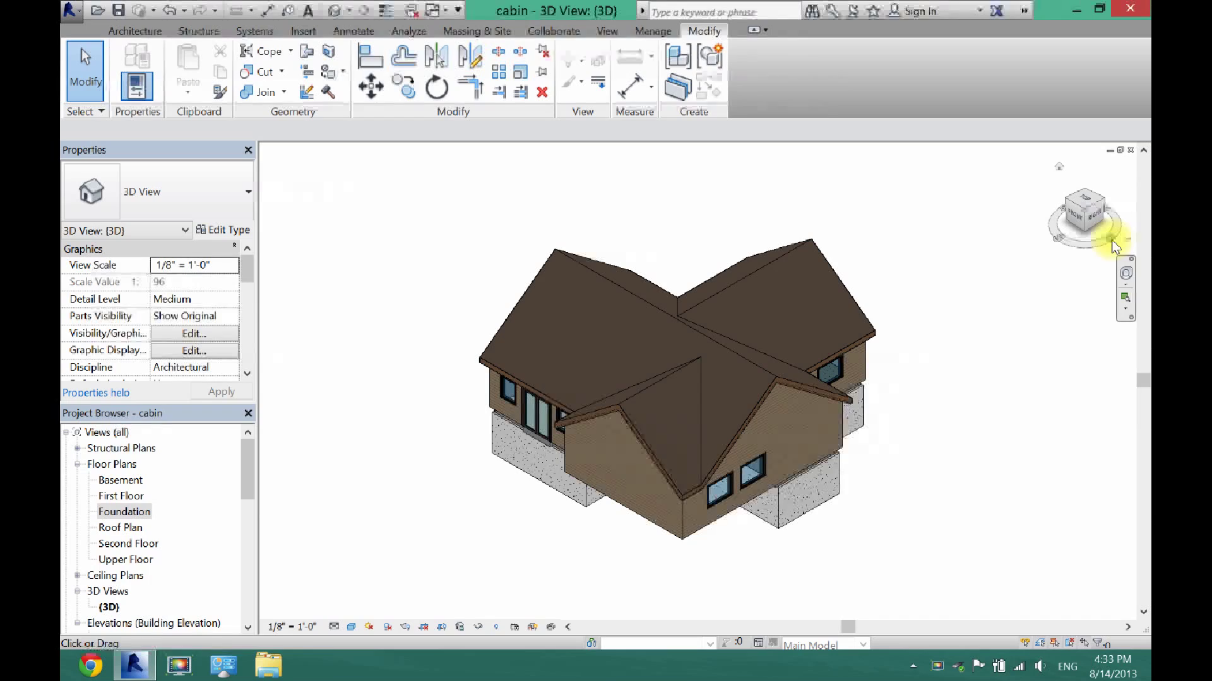
pyautogui.click(1092, 215)
pyautogui.click(1101, 204)
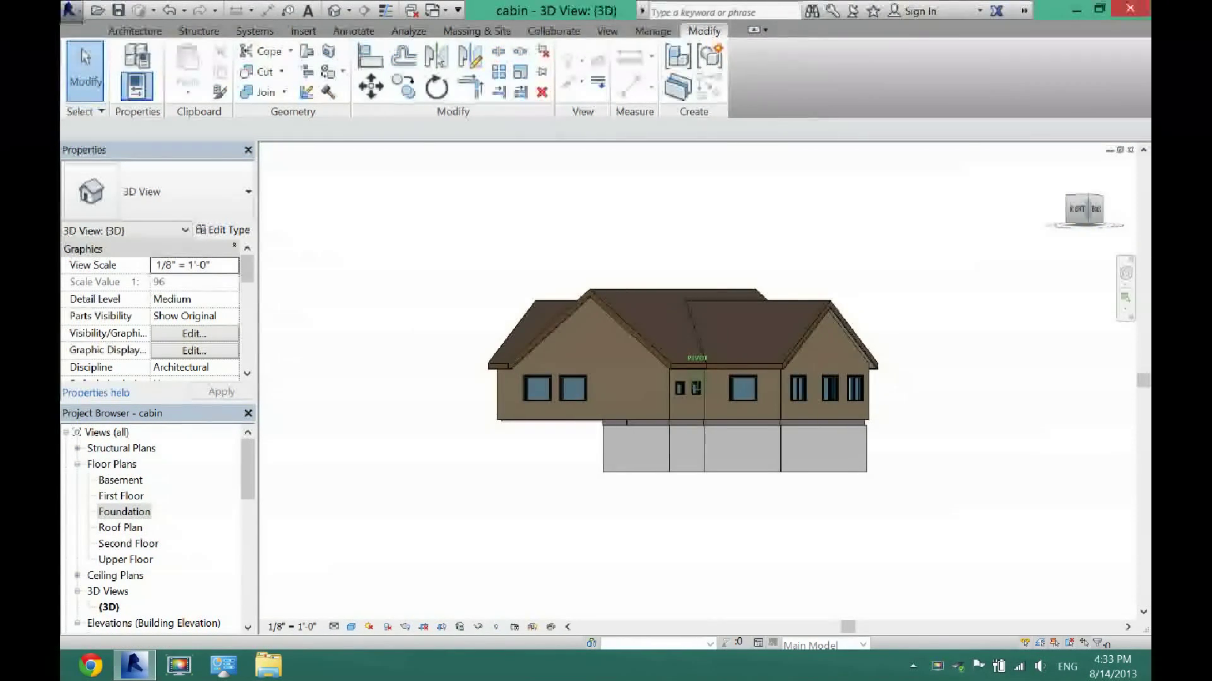
pyautogui.click(654, 475)
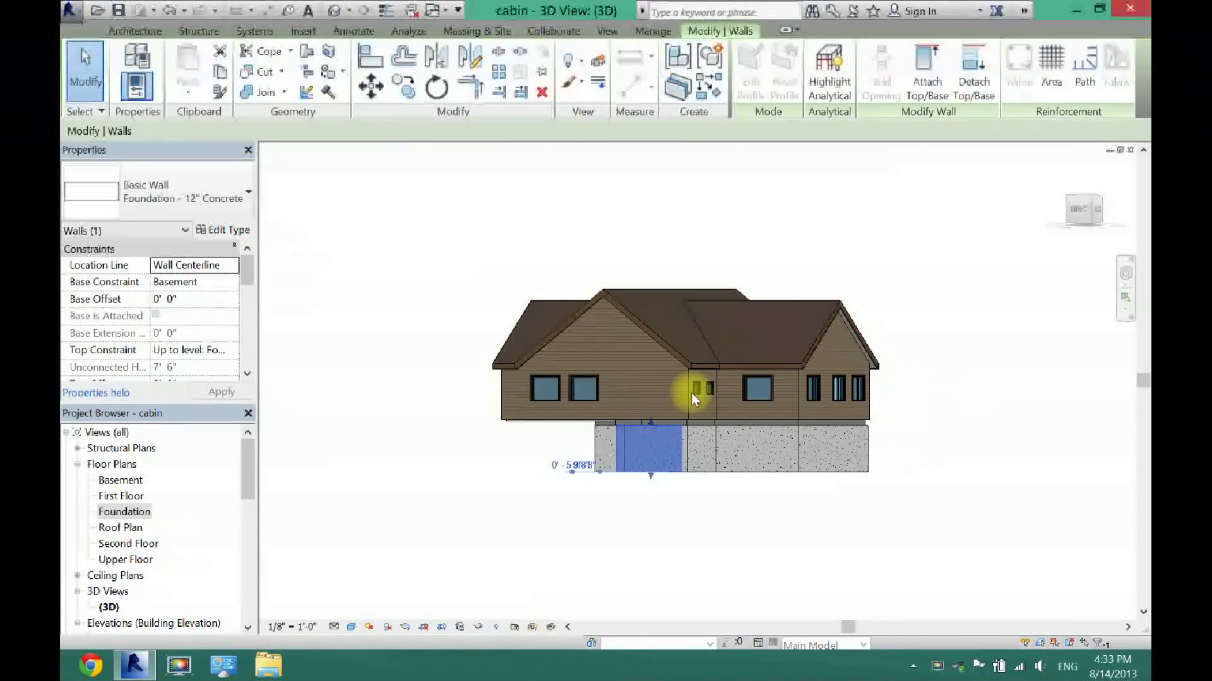
pyautogui.click(925, 84)
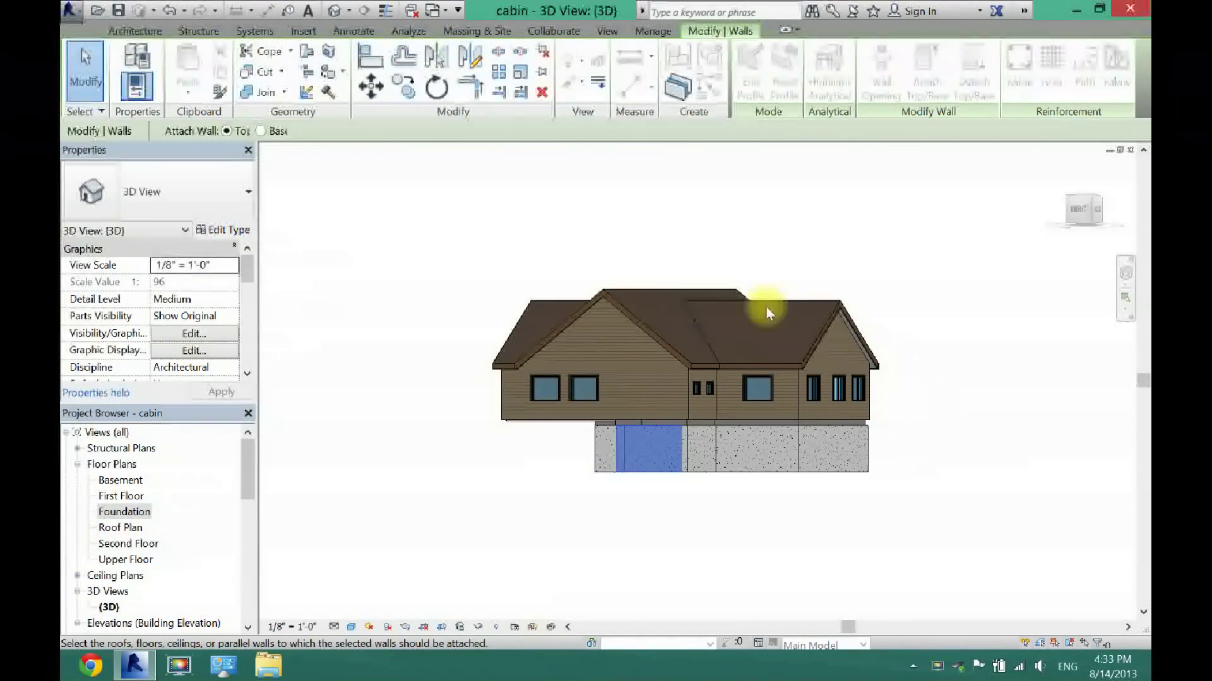
pyautogui.click(660, 415)
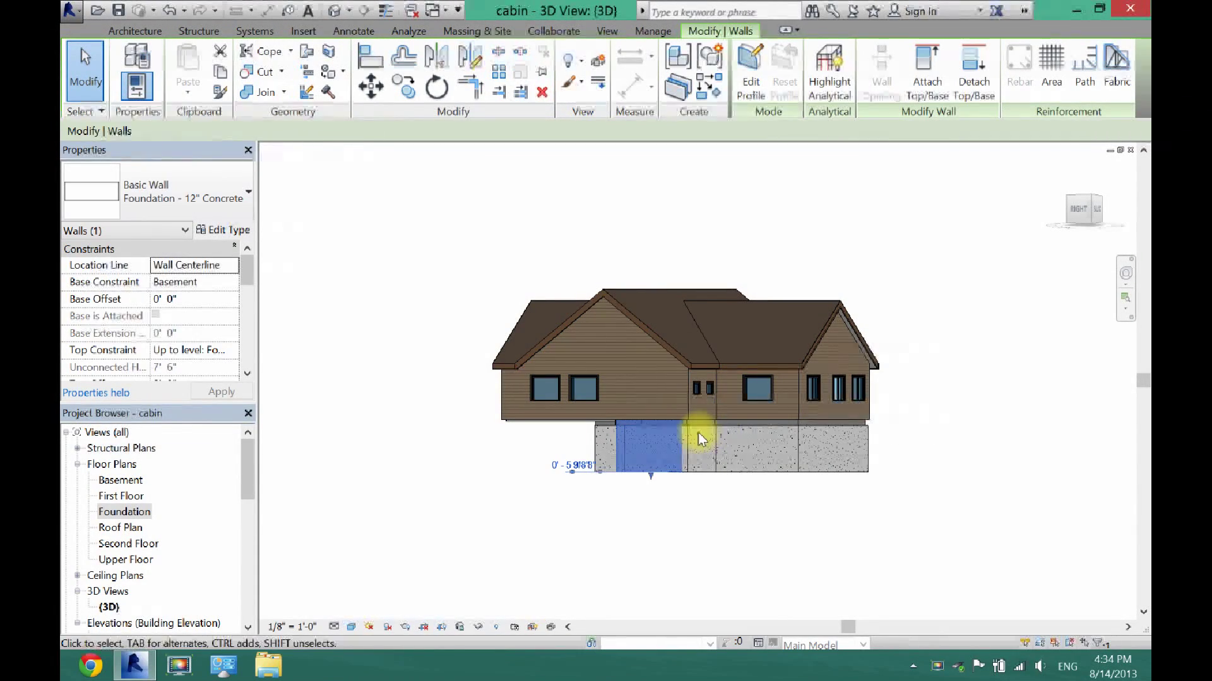
# Attach the tops of the adjacent foundation walls, below the small twin windows and the single large window, to the siding walls above them.
pyautogui.click(699, 429)
pyautogui.click(925, 63)
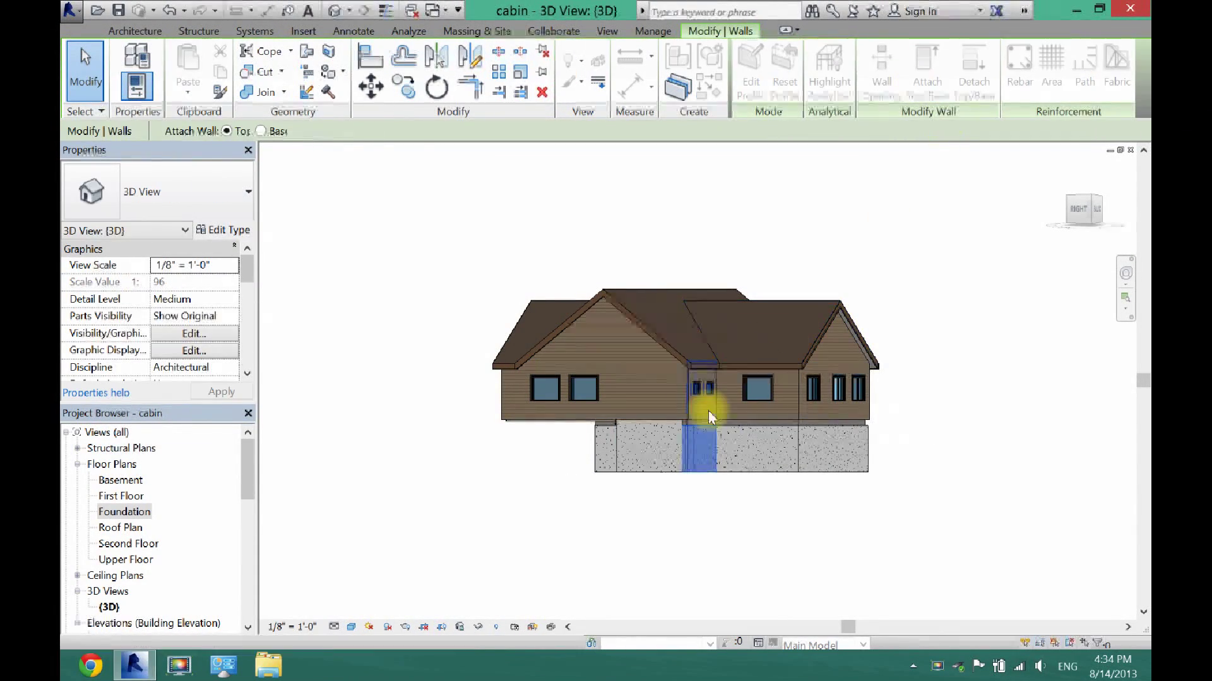
pyautogui.click(703, 416)
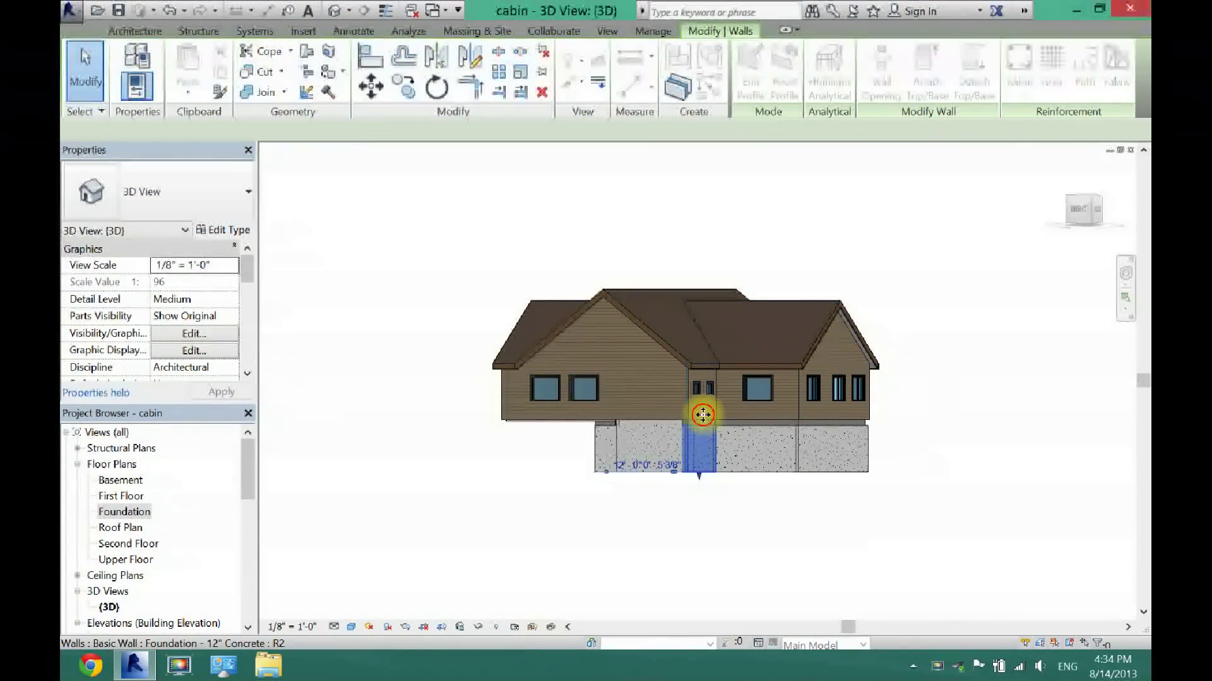
pyautogui.click(755, 430)
pyautogui.click(925, 63)
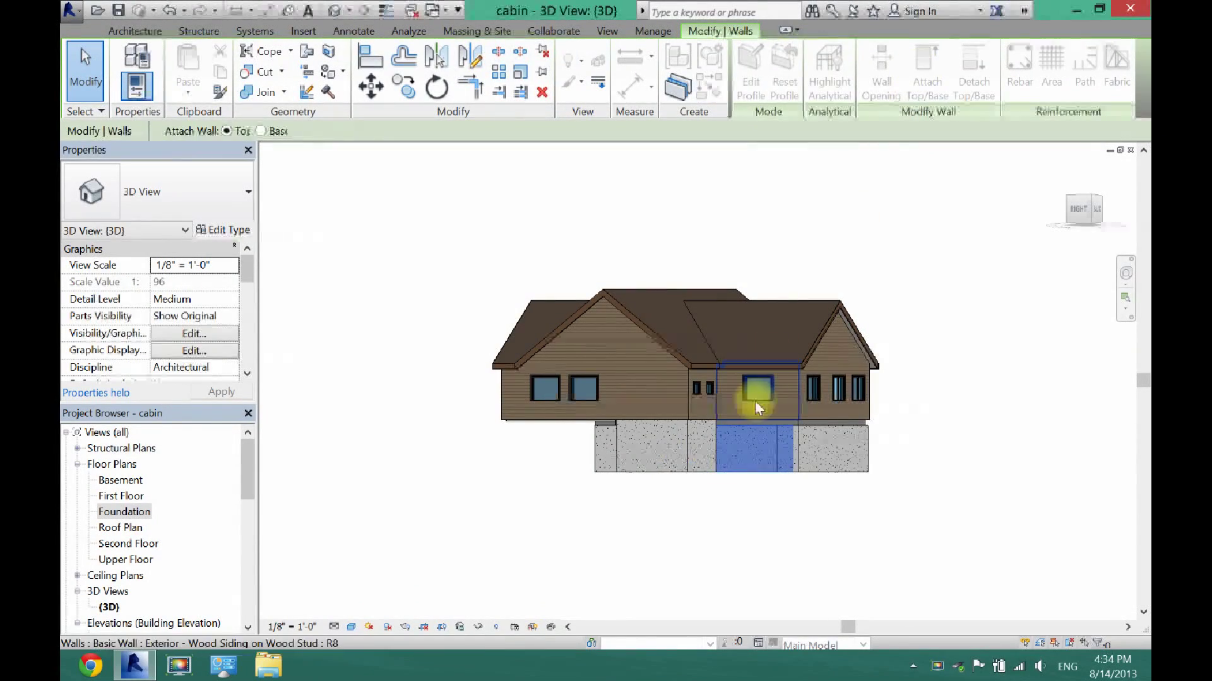
pyautogui.click(821, 421)
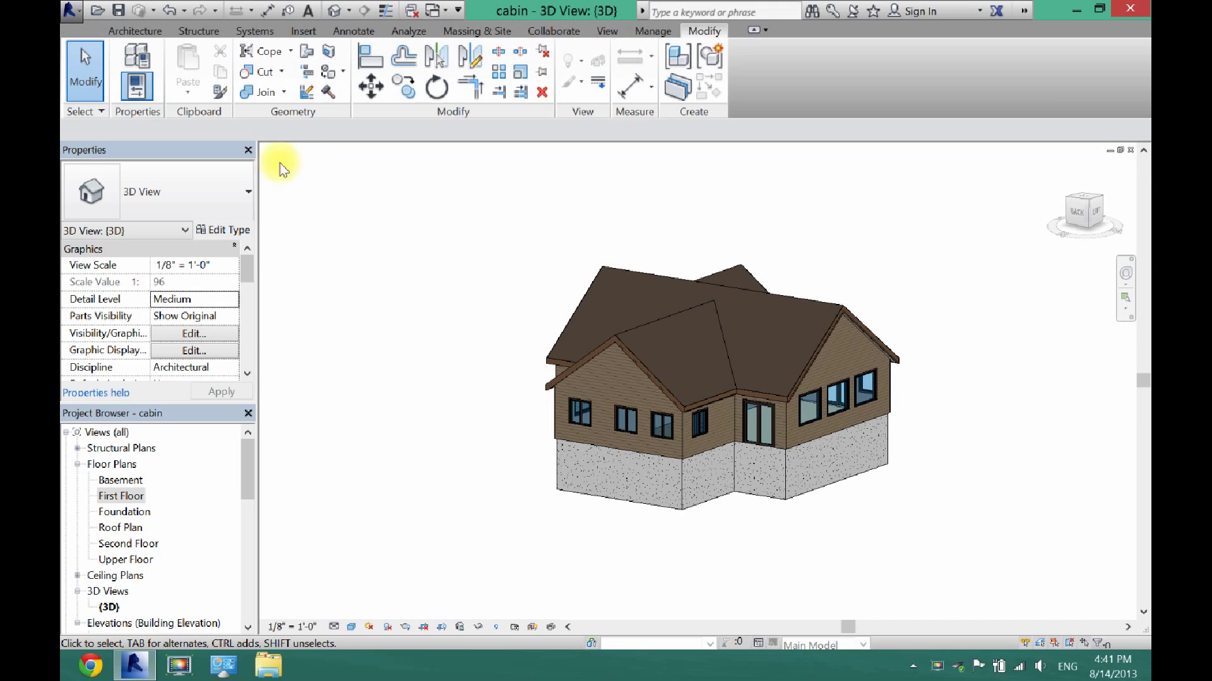
# Place Bearing Footing - 36" x 12" wall foundations under the foundation wall below the three-window gable and the short wall adjoining it.
pyautogui.click(198, 30)
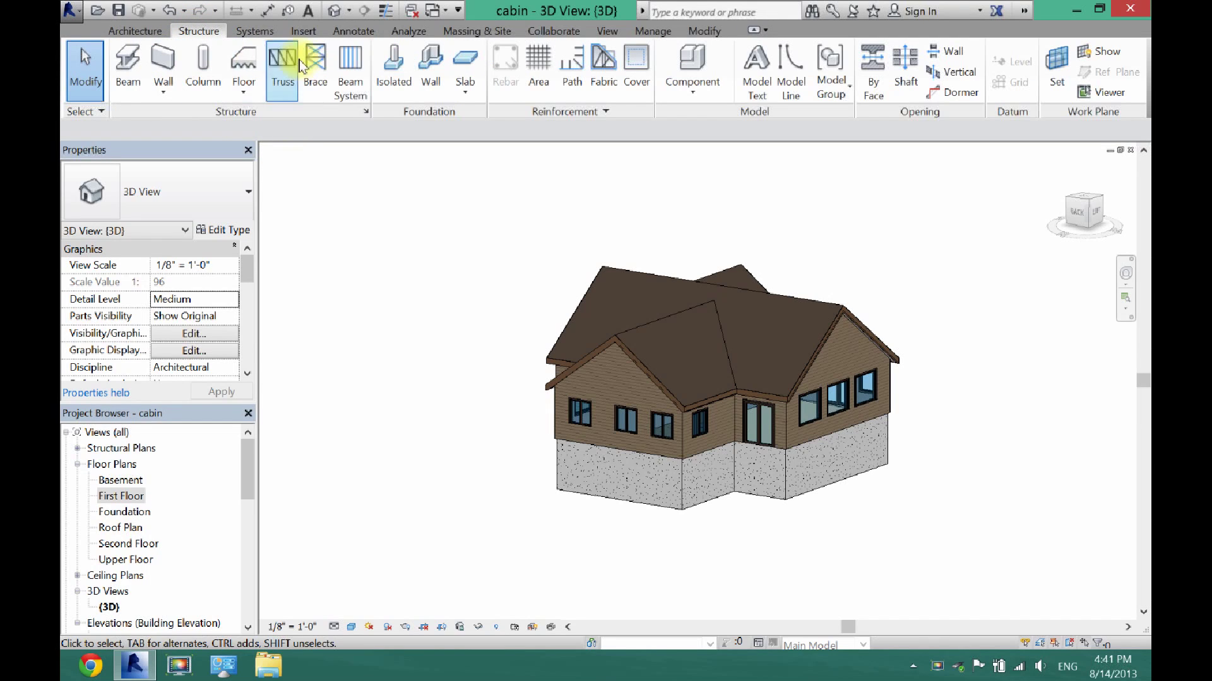
pyautogui.click(433, 61)
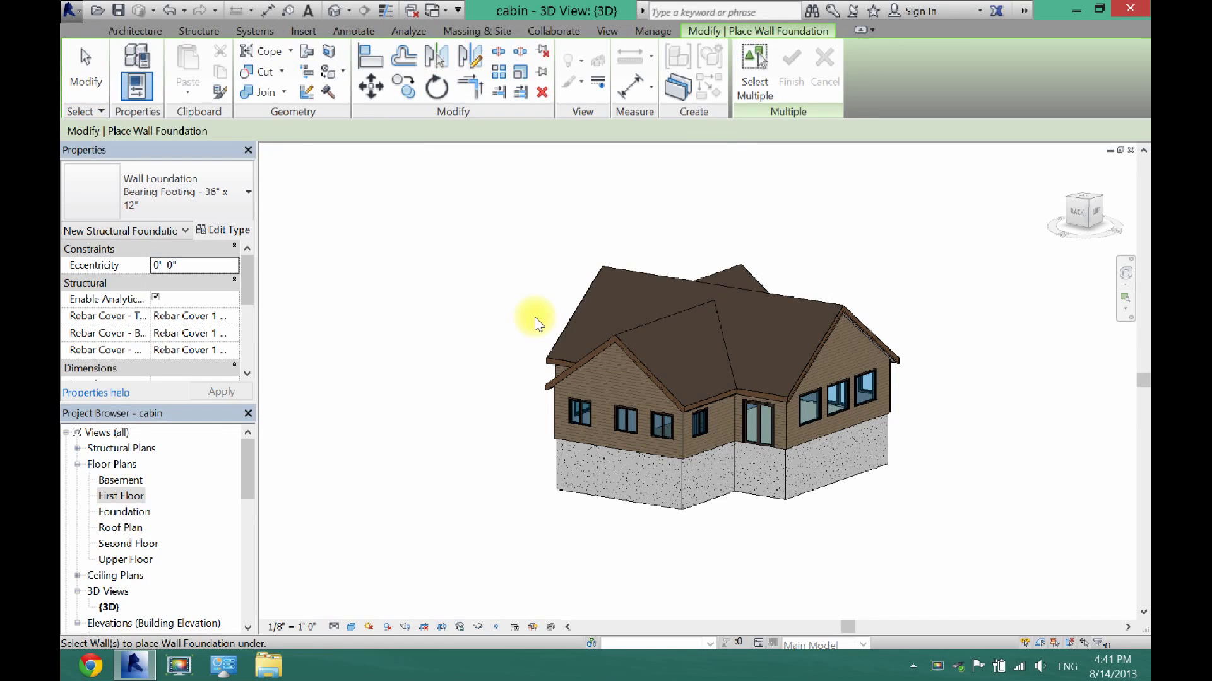
pyautogui.click(610, 501)
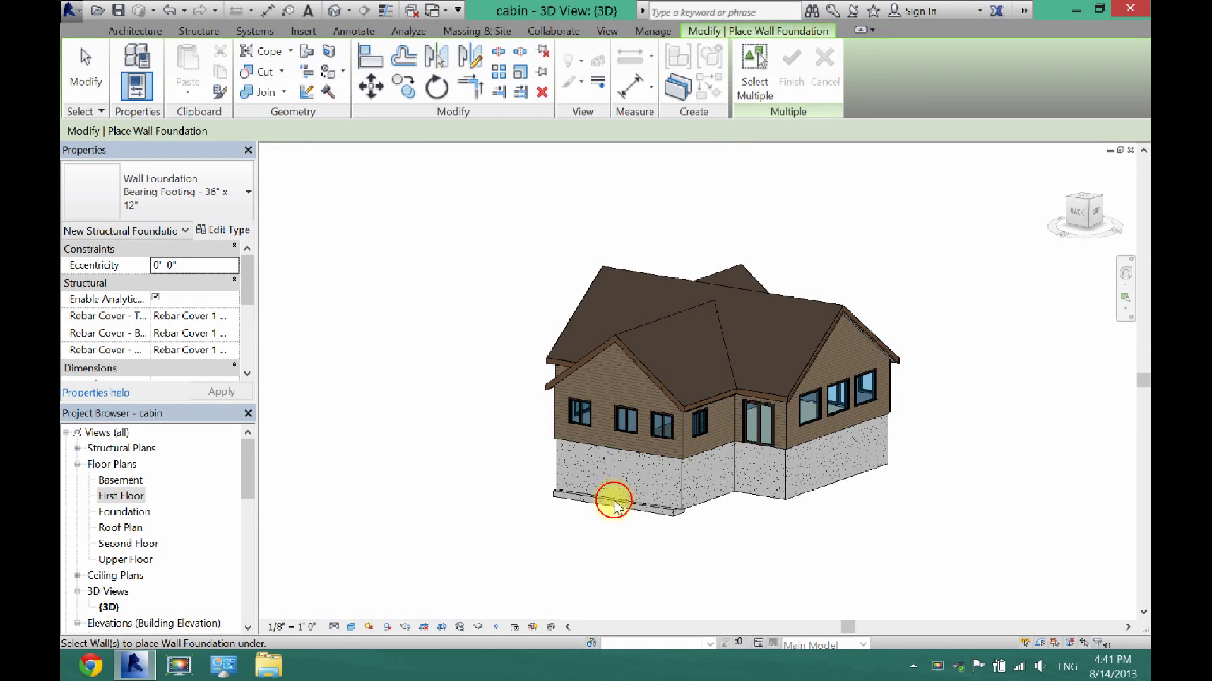
pyautogui.rightClick(699, 498)
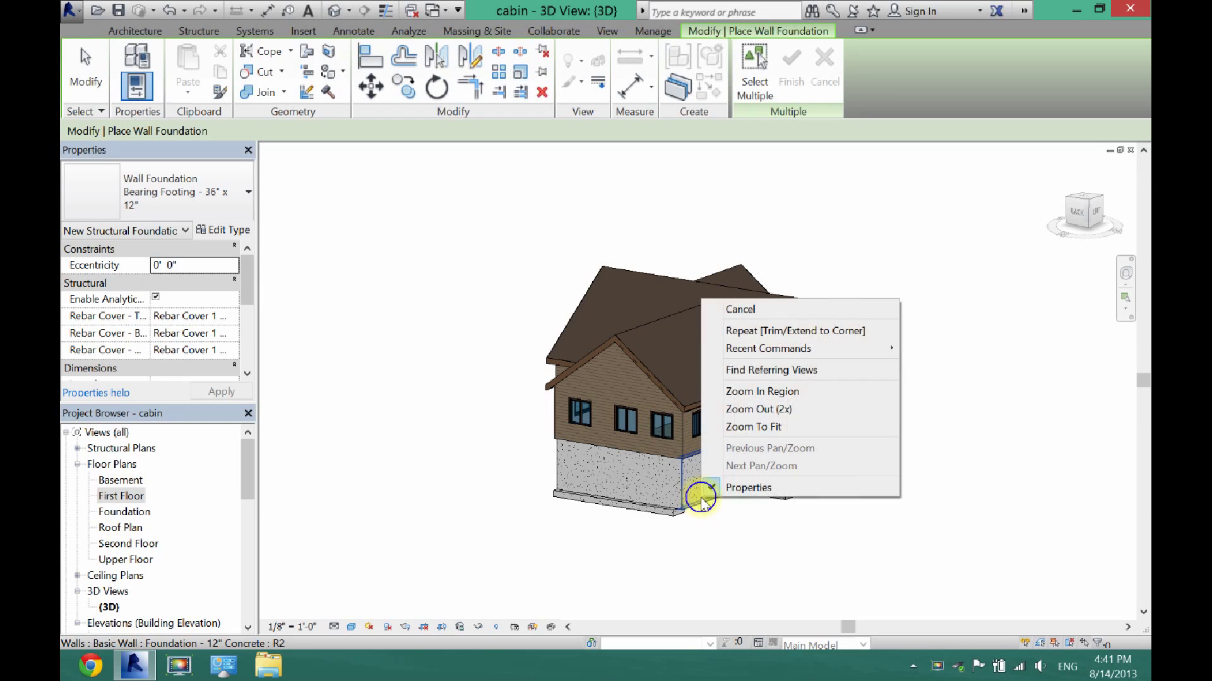
pyautogui.click(694, 507)
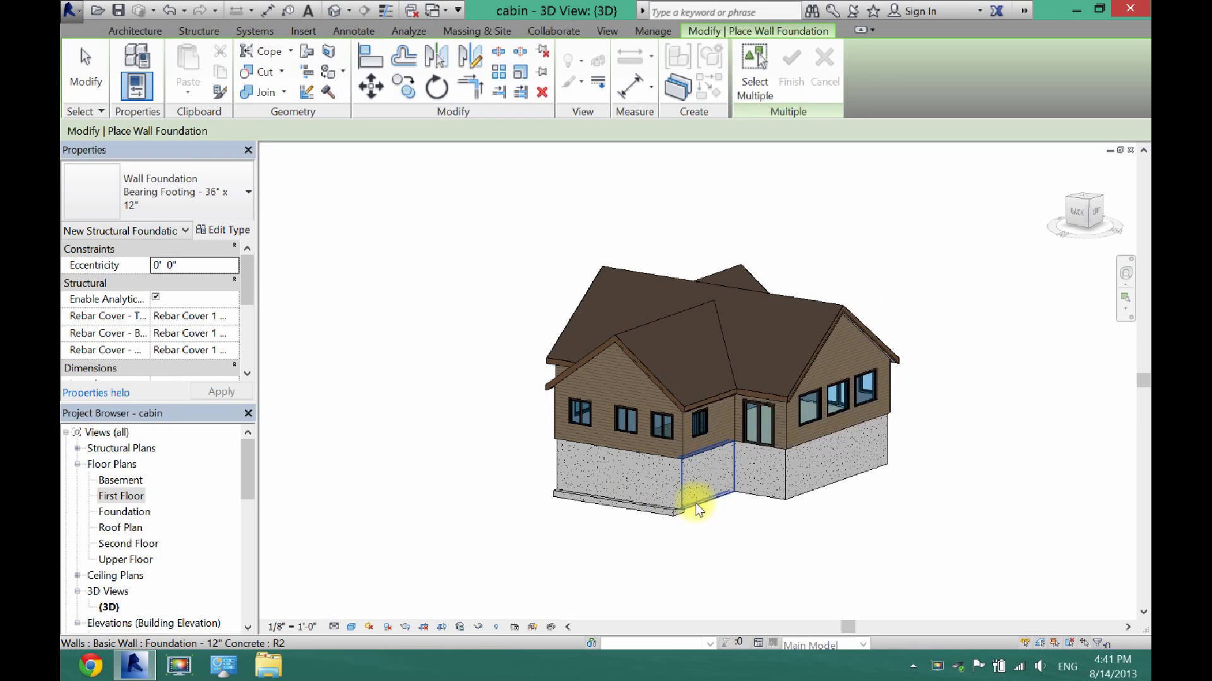
pyautogui.click(696, 509)
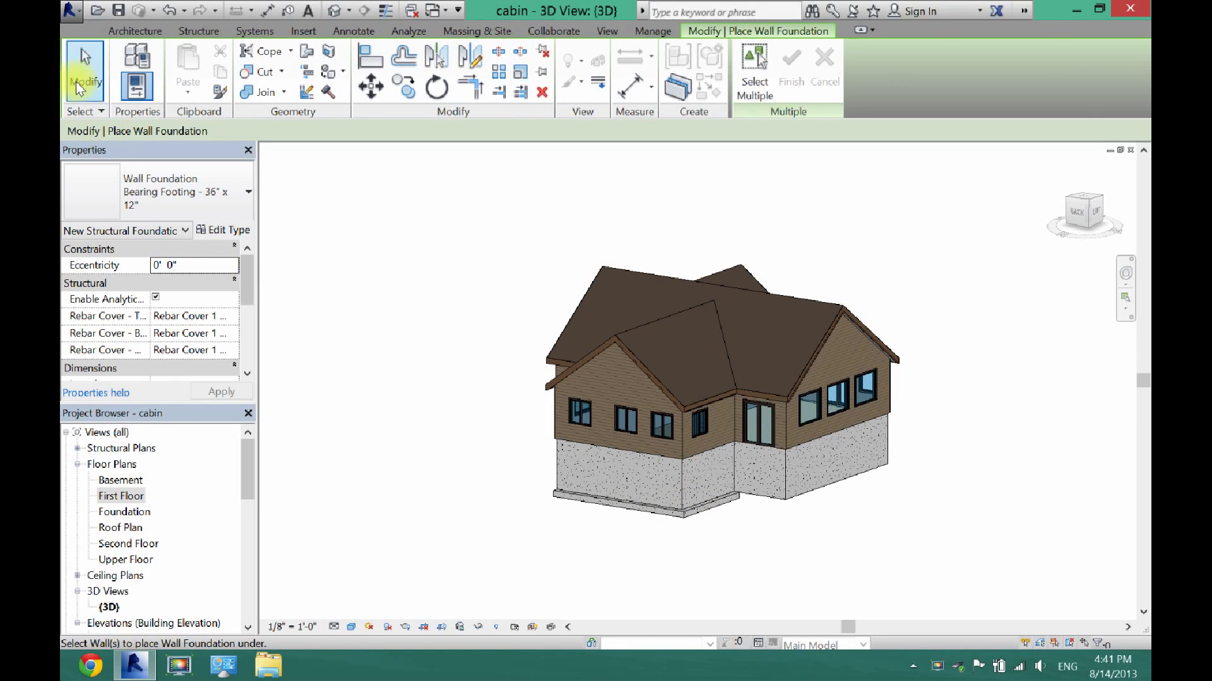
# Delete the bearing footings placed under the two adjoining foundation walls.
pyautogui.click(84, 70)
pyautogui.click(712, 512)
pyautogui.press('Delete')
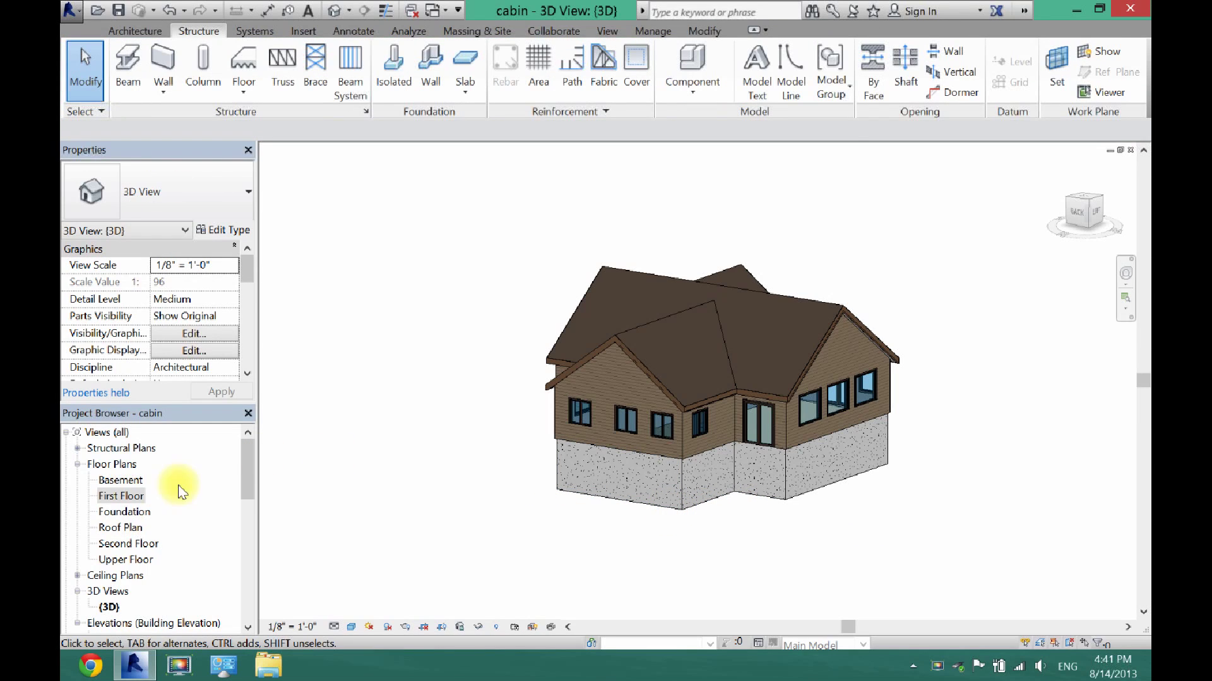
# In the Foundation floor plan, start a new wall using the Basic Wall type 24" Footing.
pyautogui.doubleClick(123, 514)
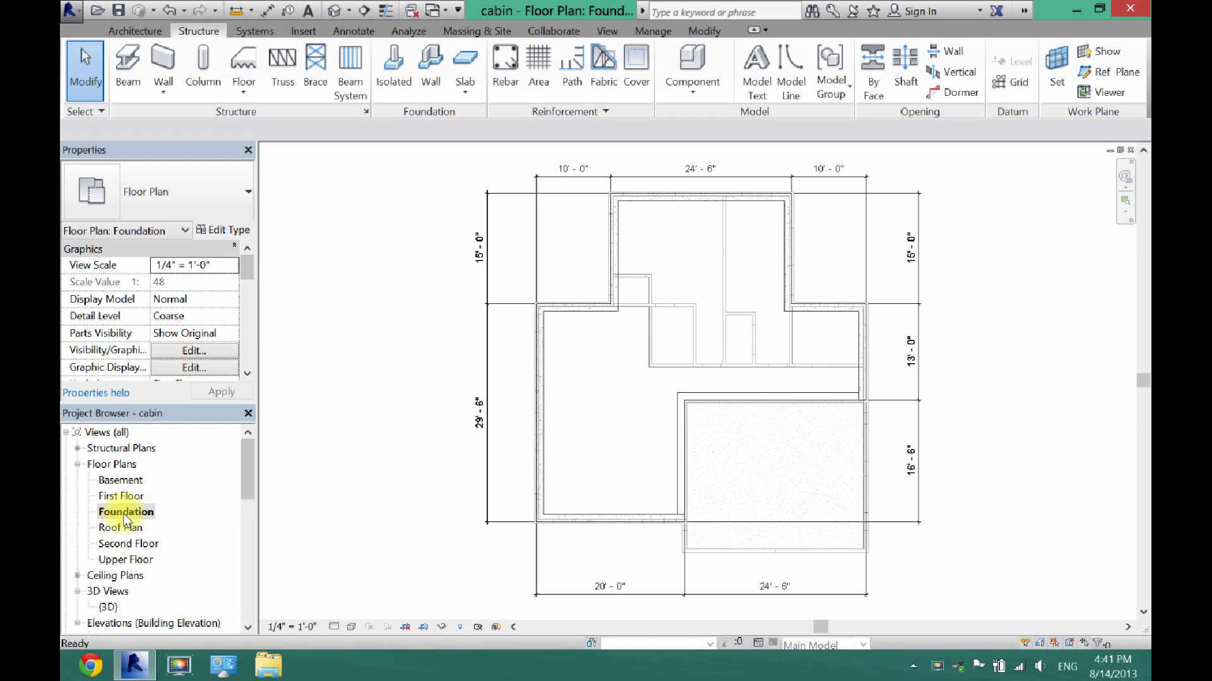
pyautogui.click(128, 33)
pyautogui.click(130, 63)
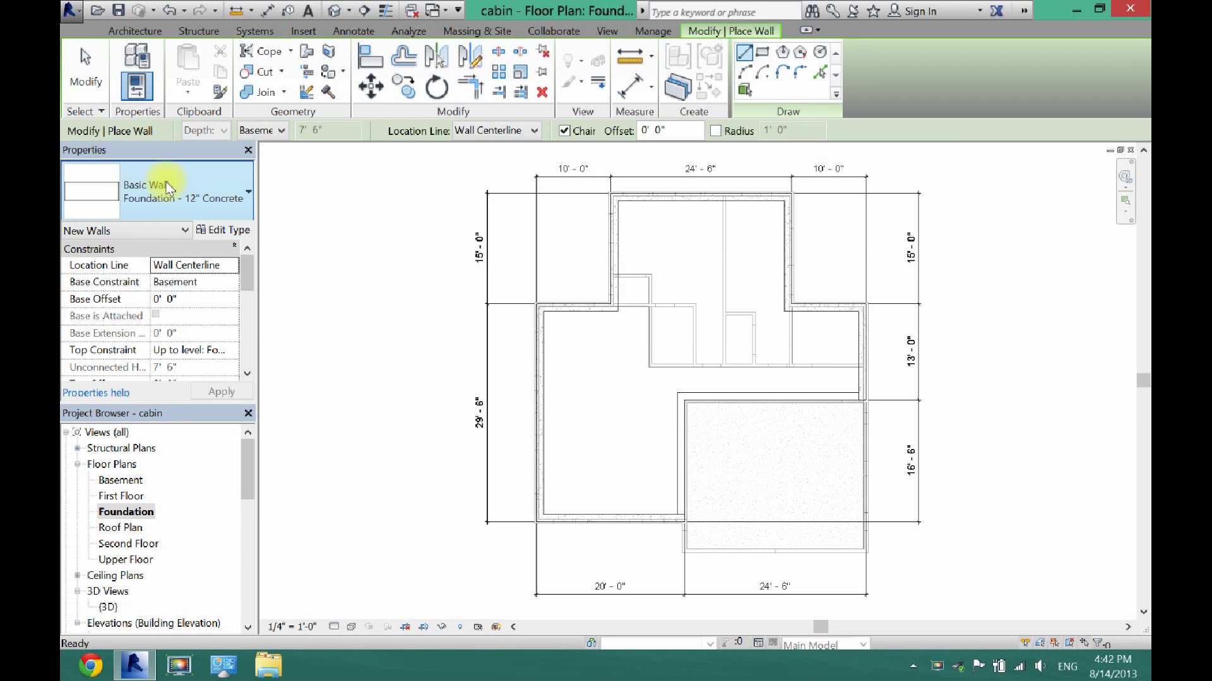
pyautogui.click(185, 212)
pyautogui.scroll(-5, 147, 284)
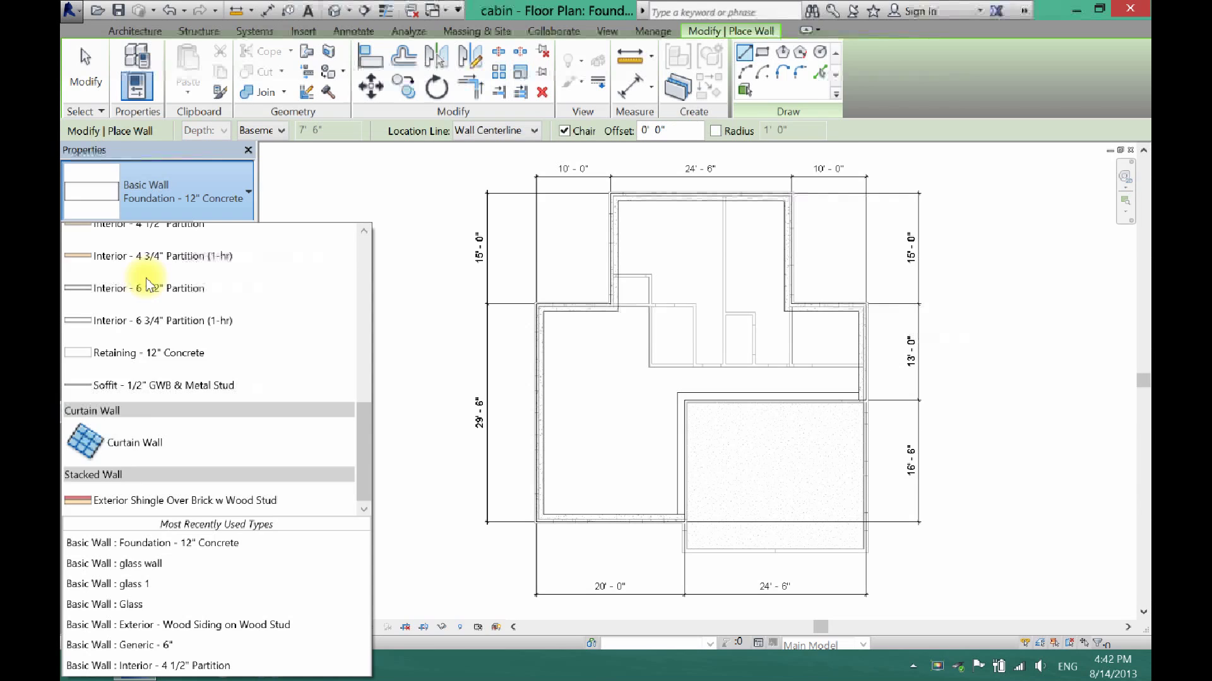
pyautogui.scroll(8, 147, 284)
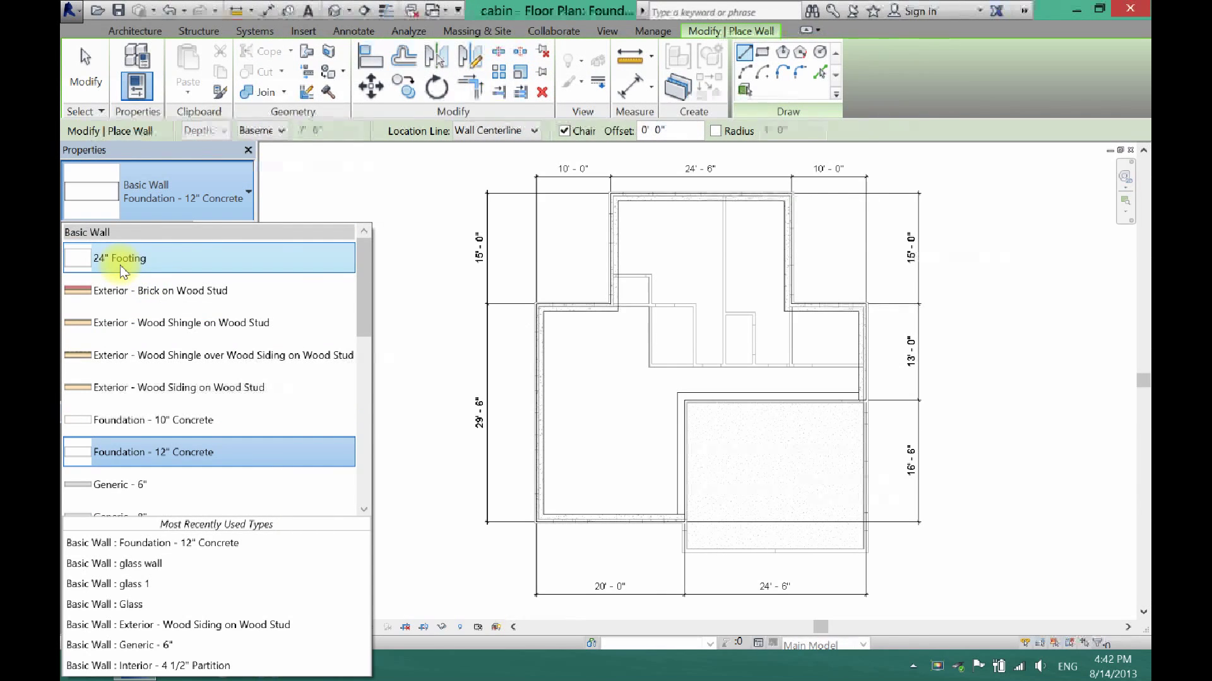
pyautogui.click(123, 270)
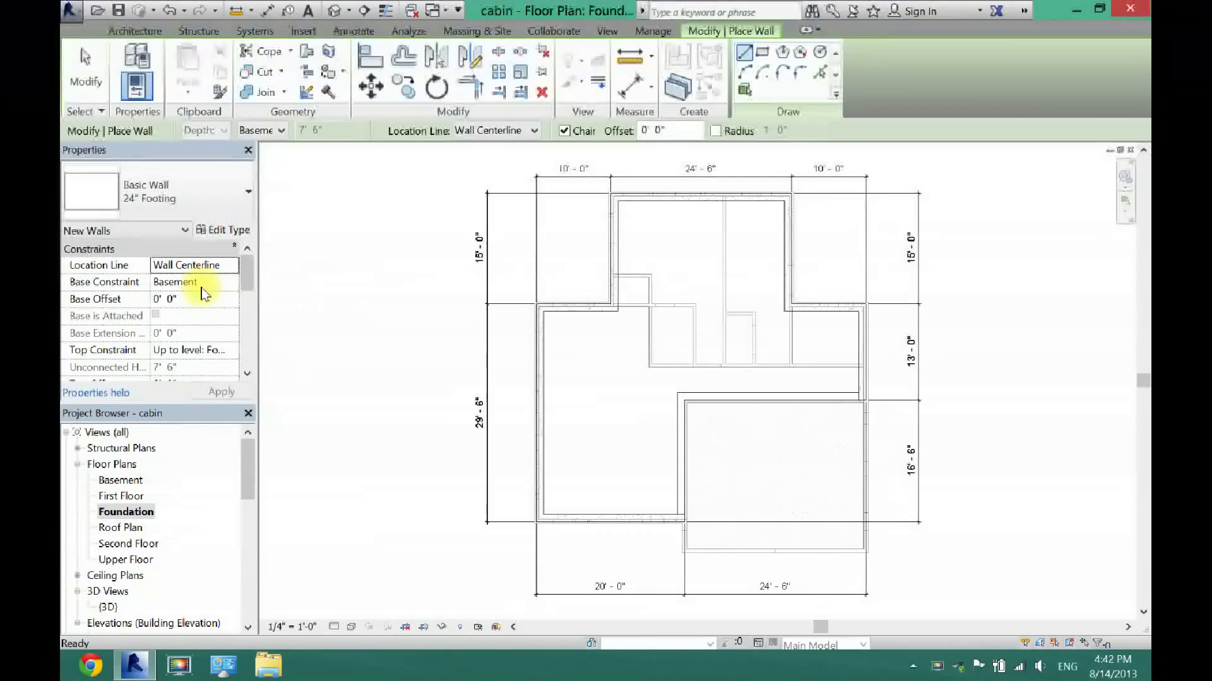
# Set the new footing wall's base constraint to B.O. Footing and its top constraint to Up to level: T.O. Footing.
pyautogui.click(234, 285)
pyautogui.click(233, 283)
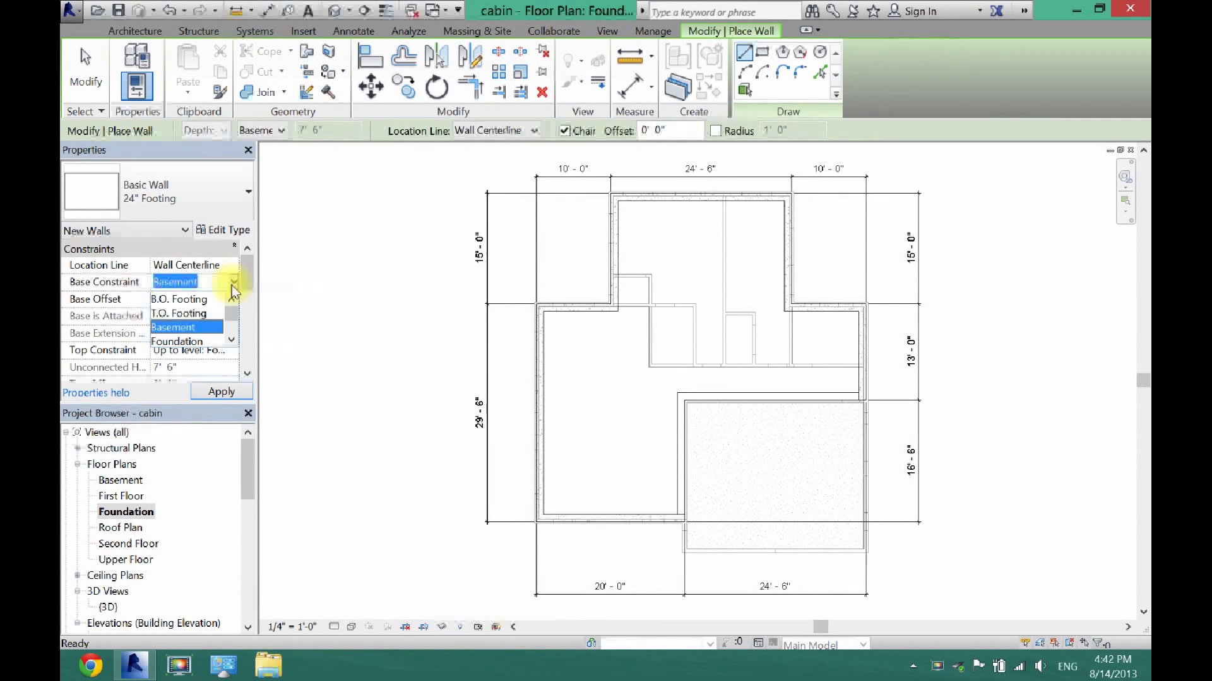
pyautogui.click(191, 302)
pyautogui.click(233, 350)
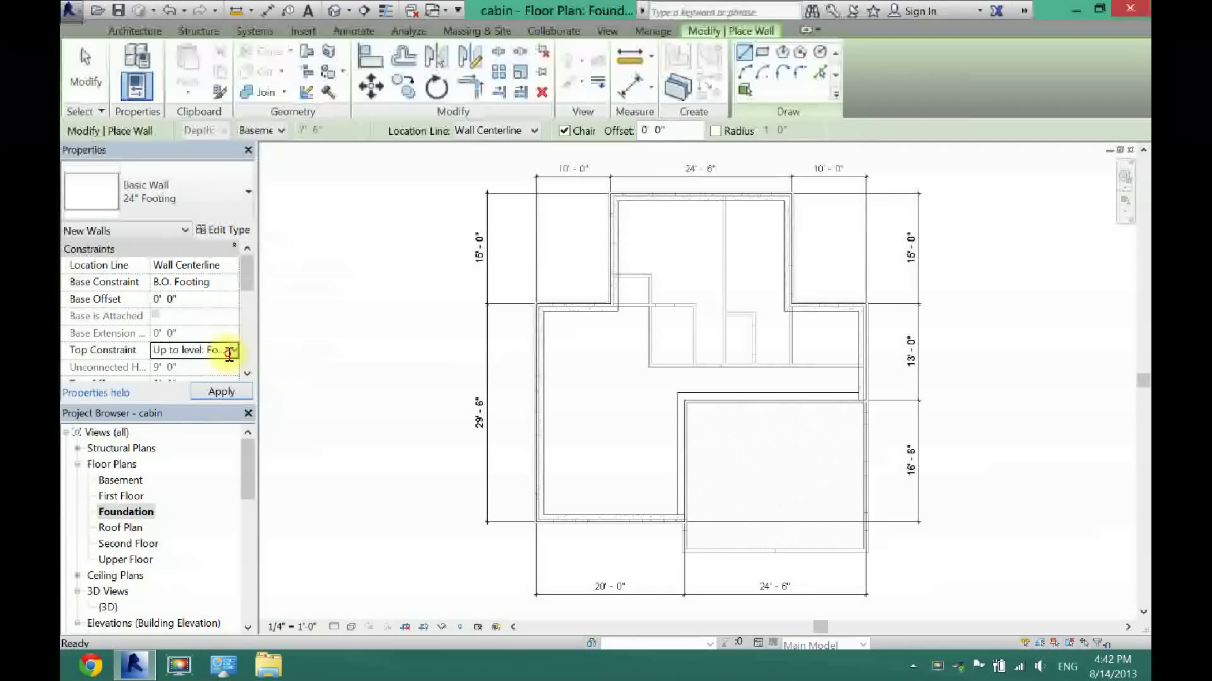
pyautogui.click(234, 350)
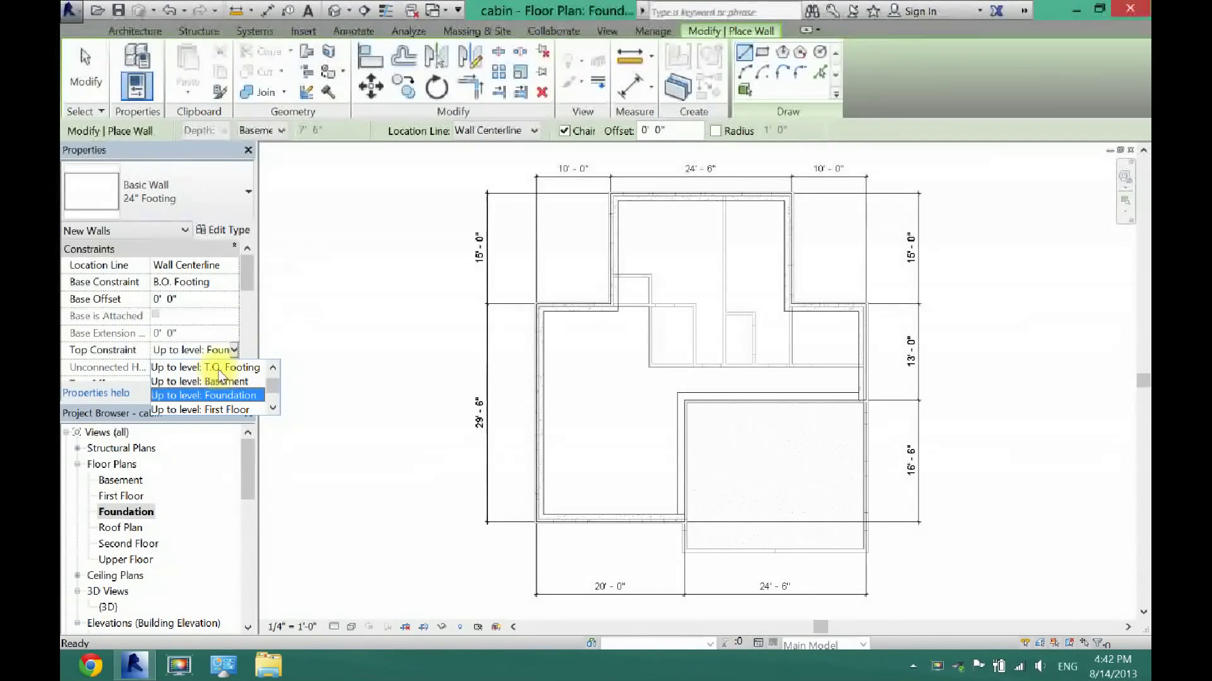
pyautogui.click(220, 370)
pyautogui.click(224, 391)
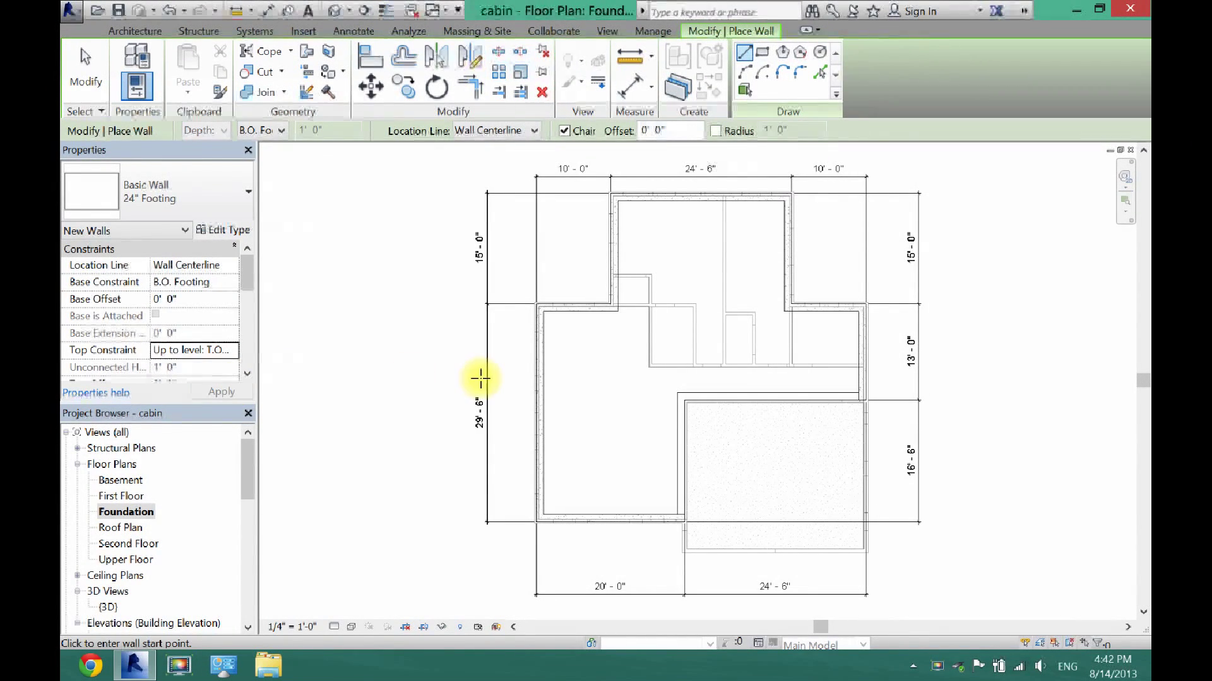
# Draw the 24" footing walls around the cabin's entire foundation perimeter, centred on the 12" concrete walls, and show the model in 3D.
pyautogui.click(539, 519)
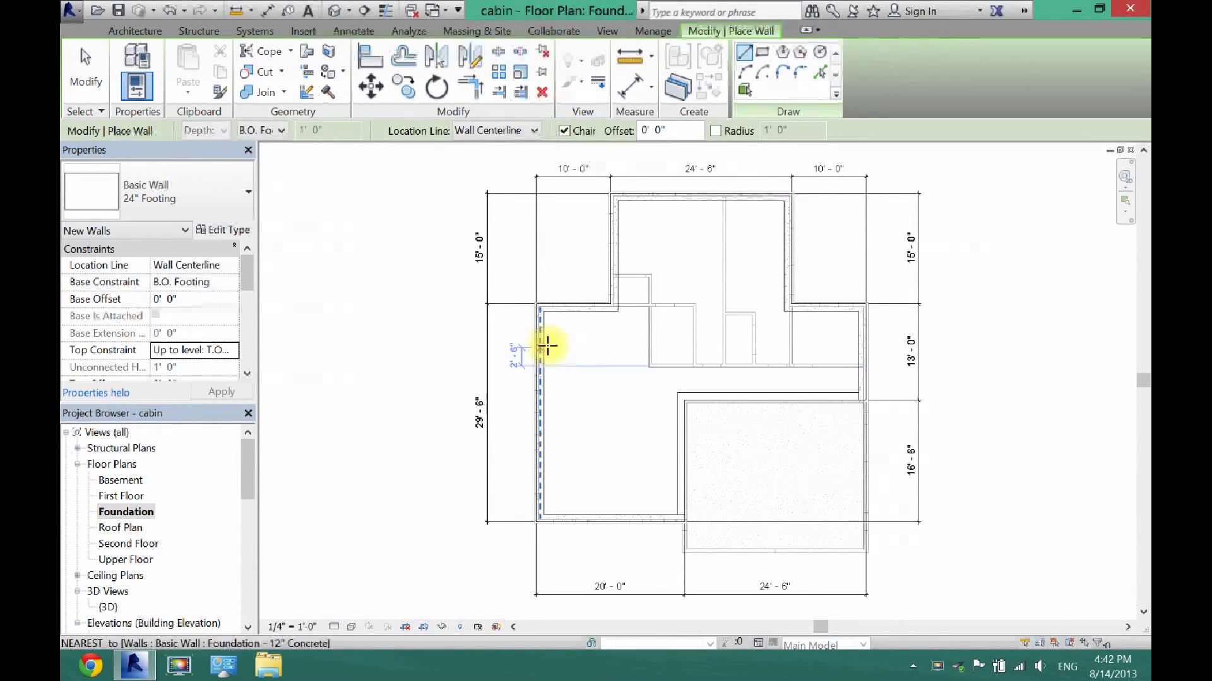
pyautogui.click(540, 308)
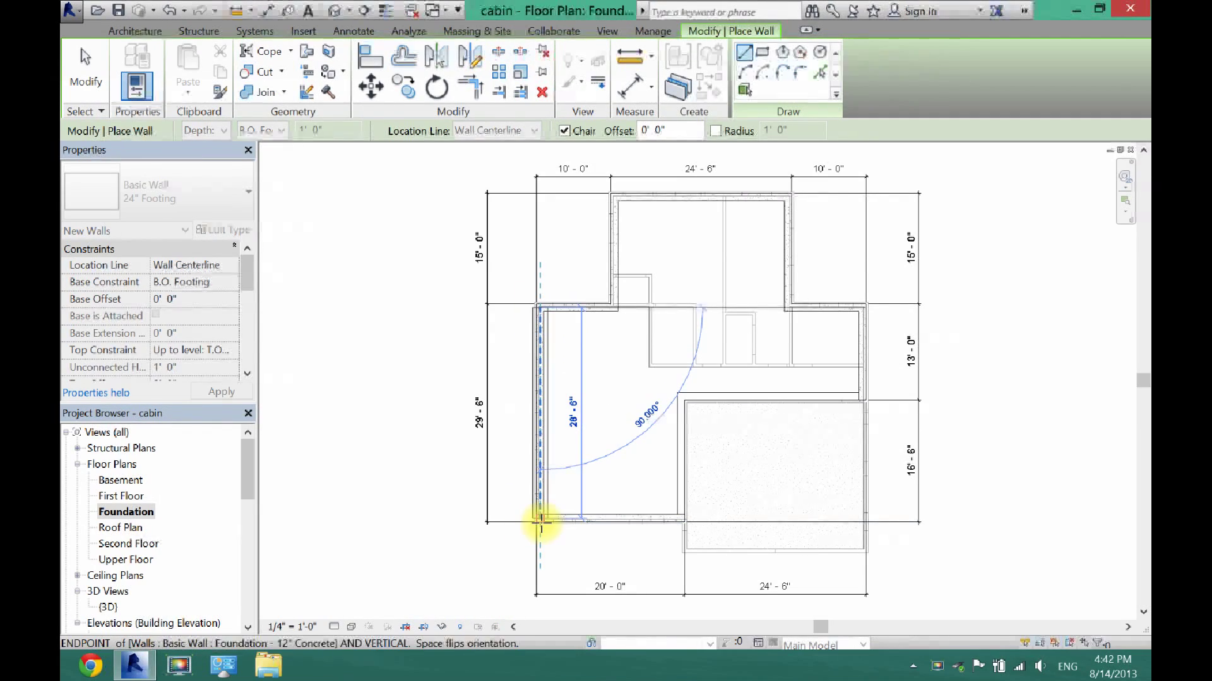
pyautogui.click(540, 520)
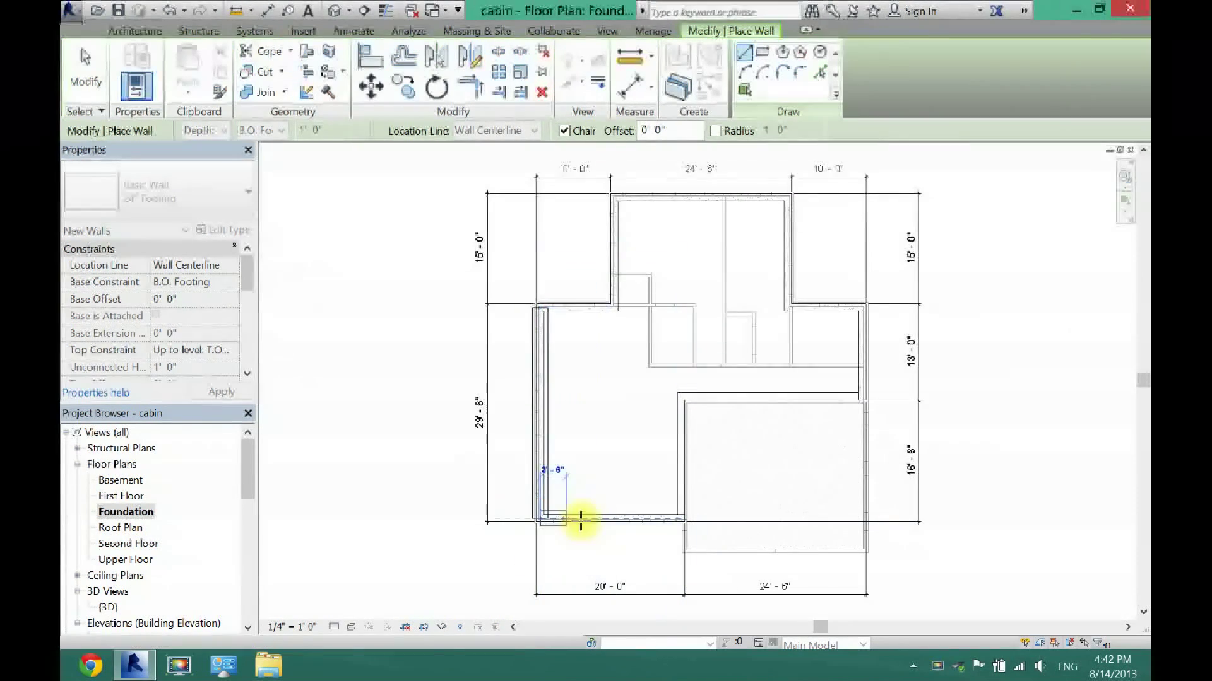
pyautogui.click(682, 519)
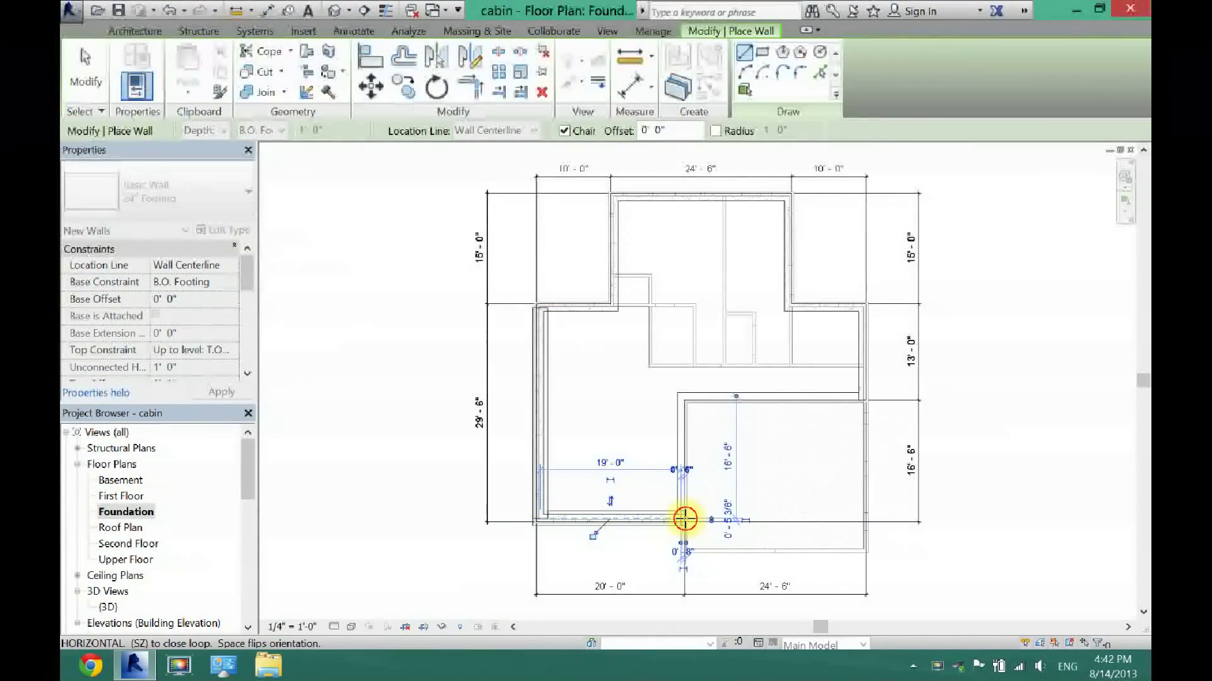
pyautogui.click(682, 396)
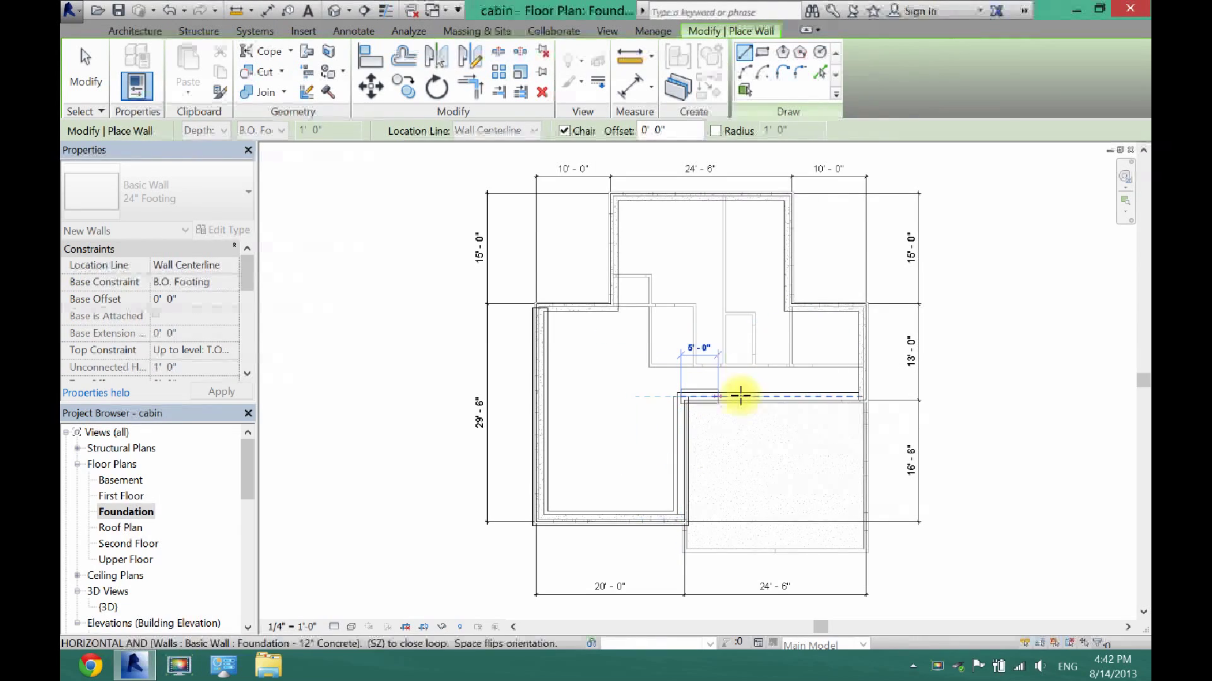
pyautogui.click(865, 391)
pyautogui.click(866, 304)
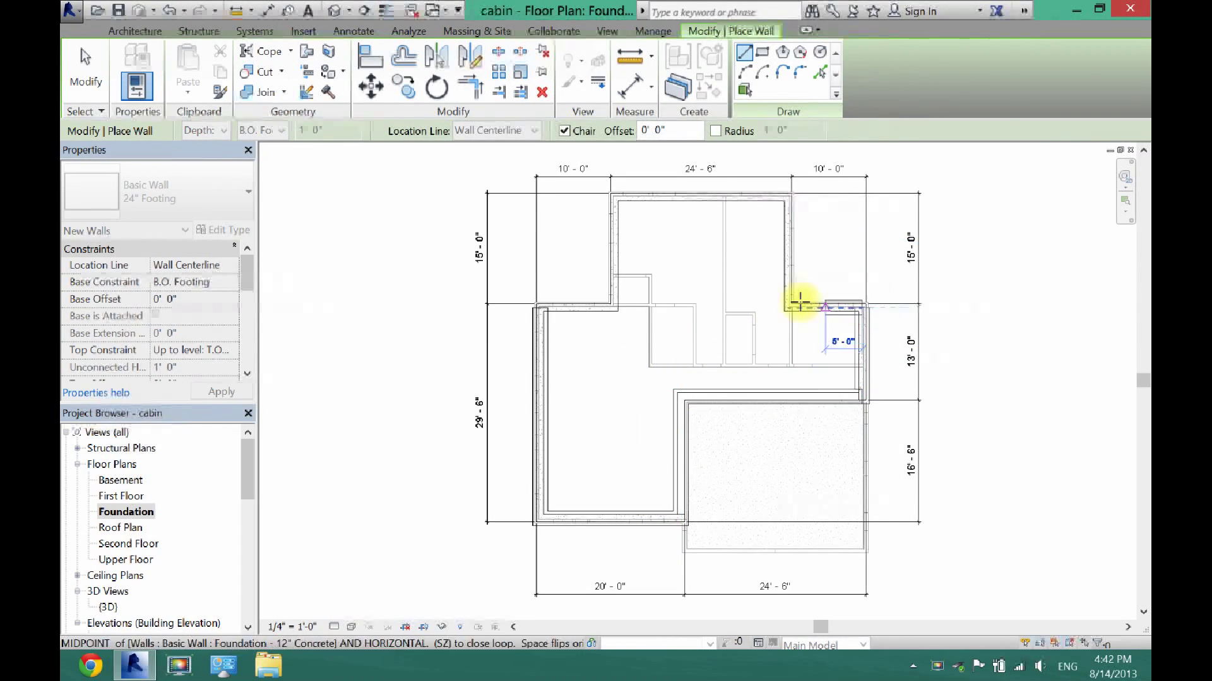
pyautogui.click(789, 305)
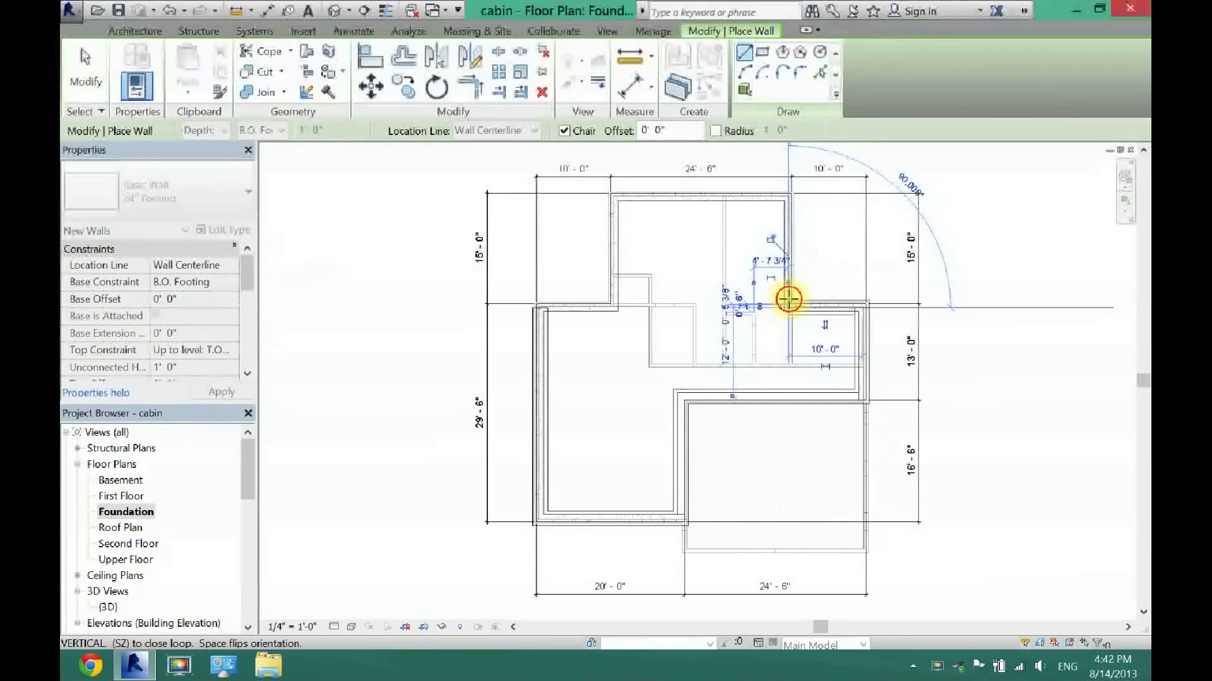
pyautogui.click(785, 195)
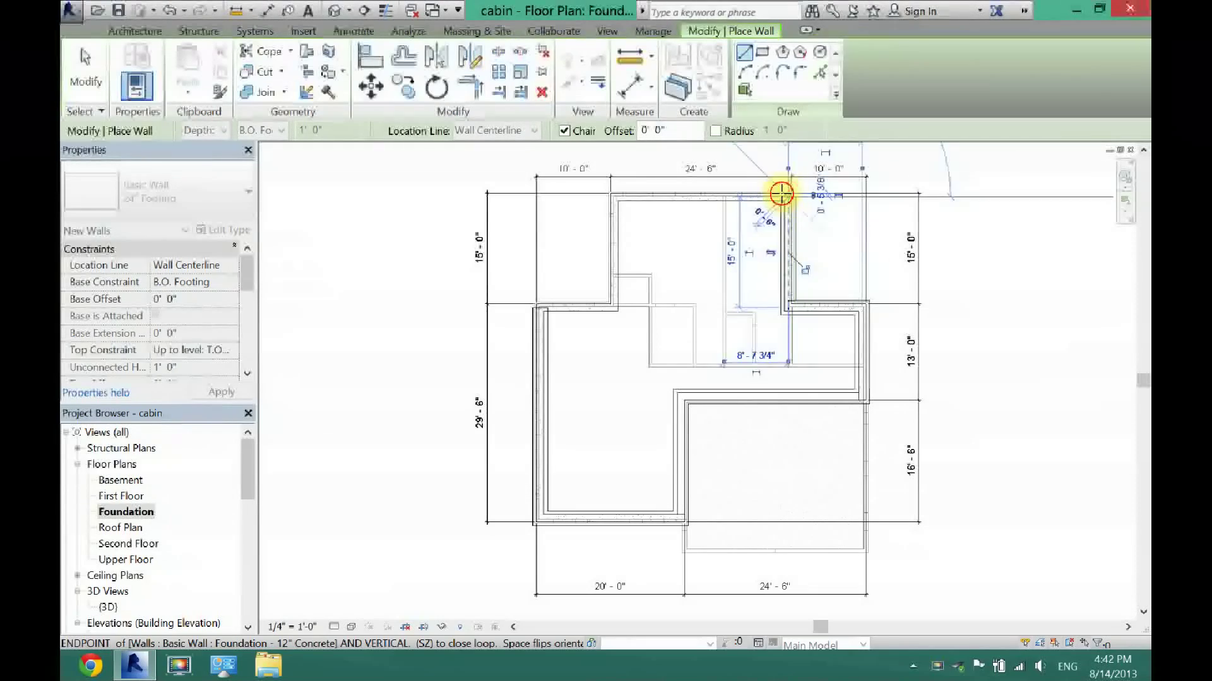
pyautogui.click(616, 196)
pyautogui.click(615, 305)
pyautogui.click(533, 306)
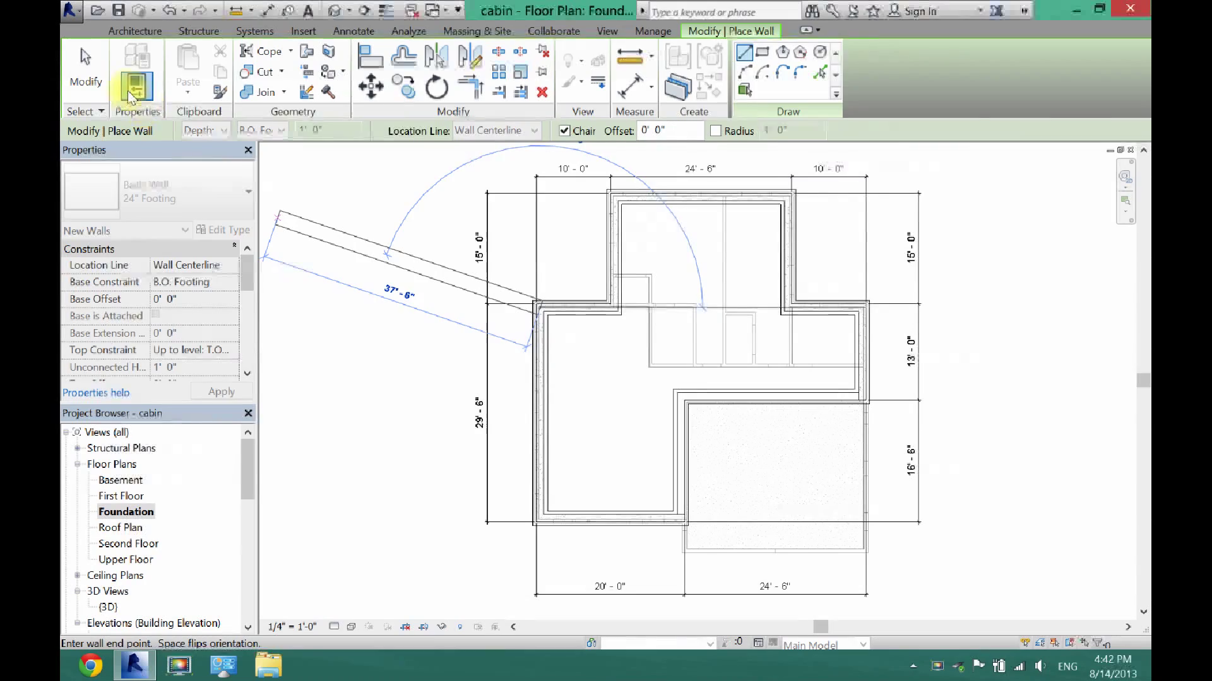
pyautogui.click(86, 61)
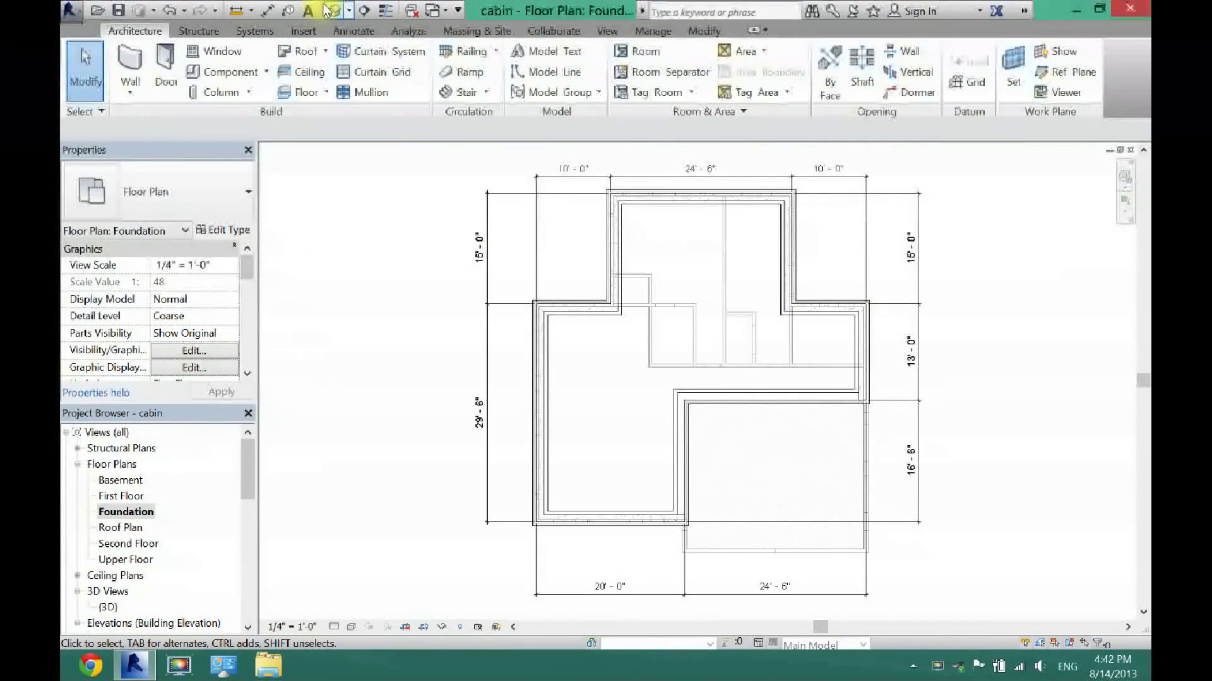
pyautogui.click(335, 11)
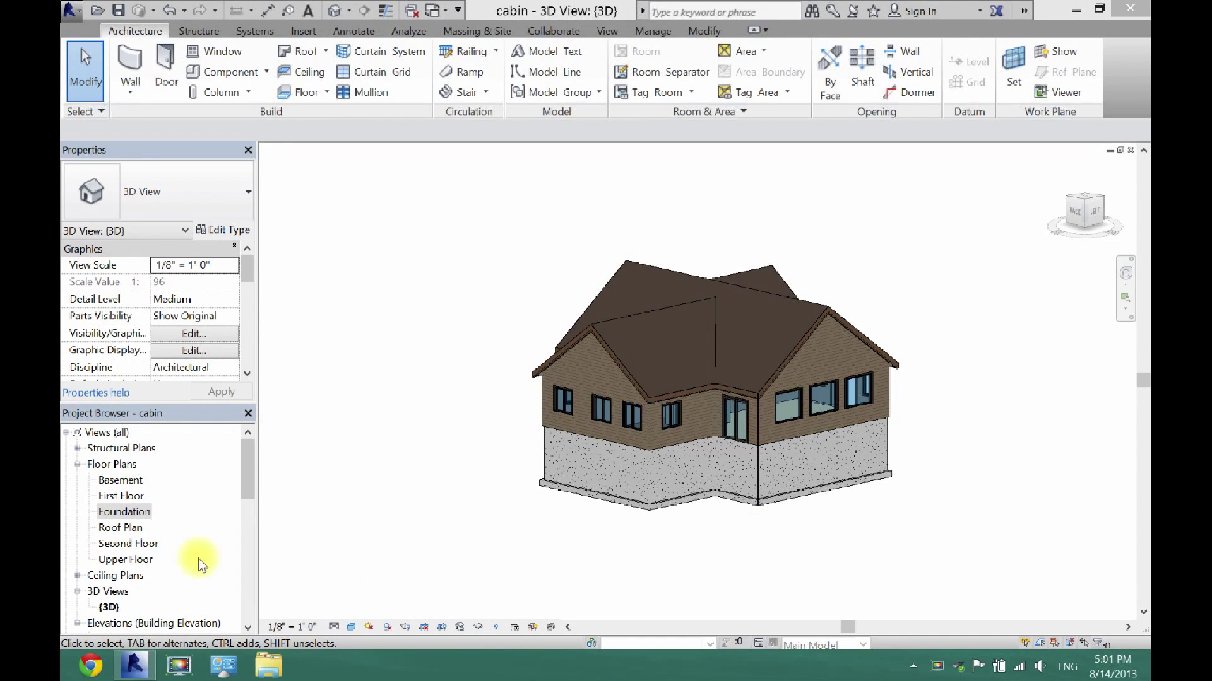
# In the Foundation plan, start a Dimension Lumber 2x10 beam and set its type width b to 0' 4 1/2".
pyautogui.doubleClick(105, 514)
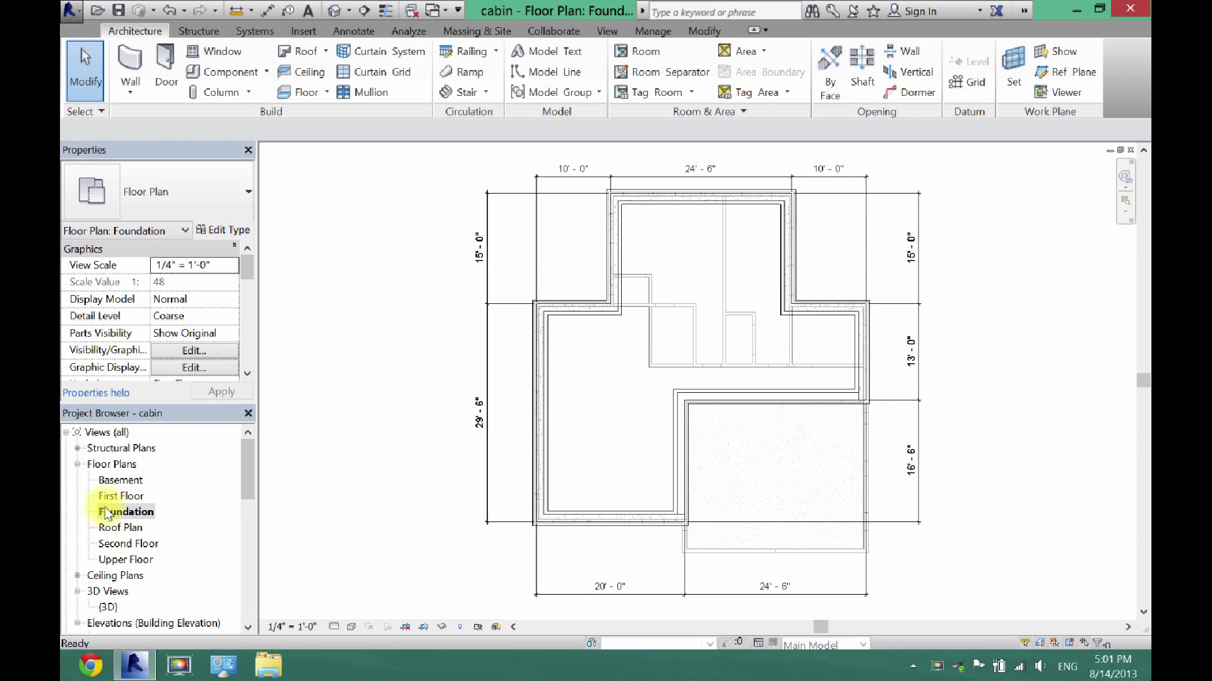
pyautogui.click(196, 37)
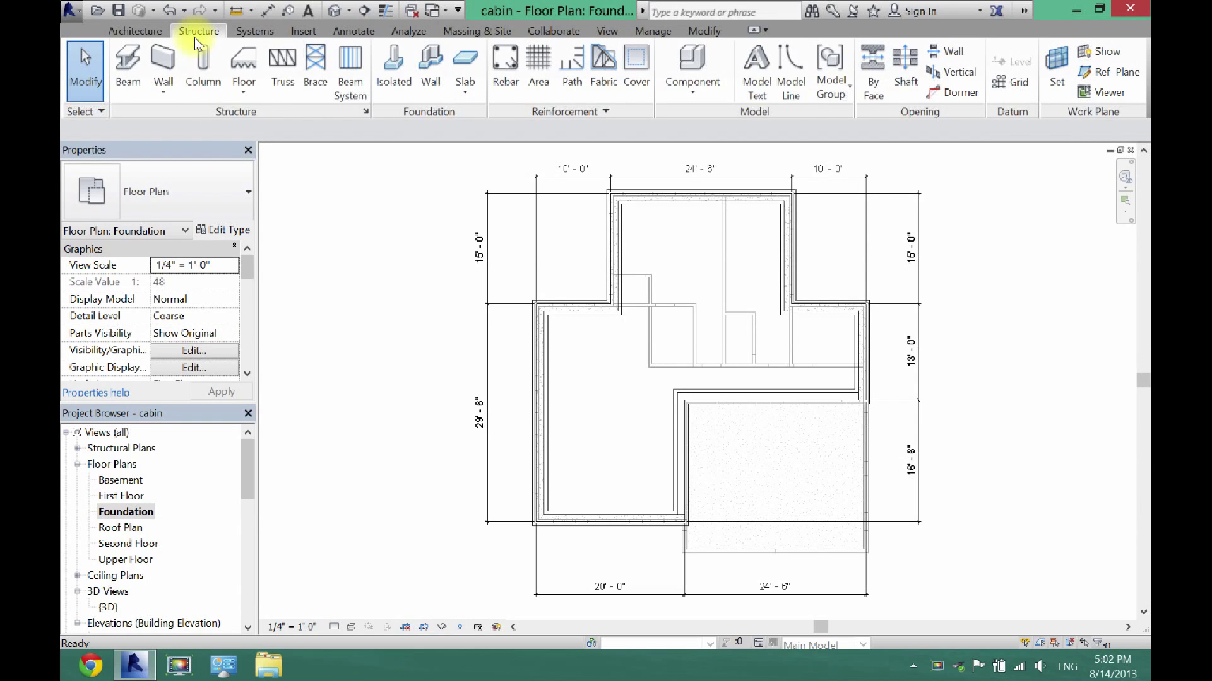
pyautogui.click(125, 64)
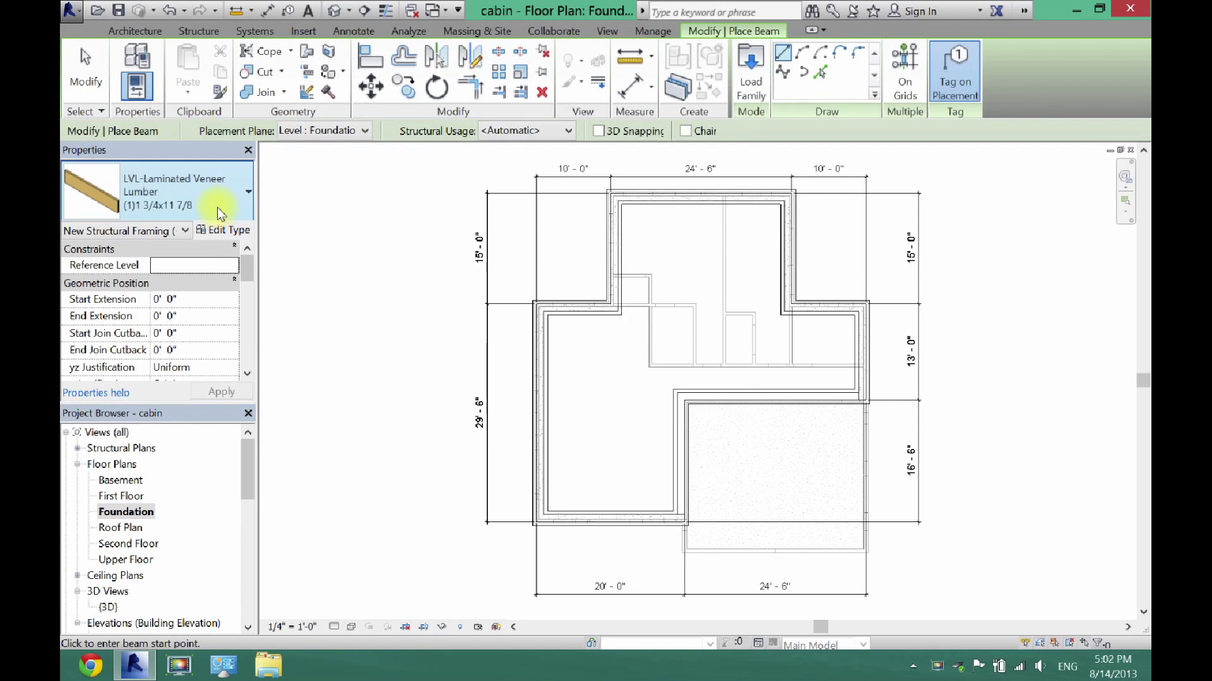
pyautogui.click(209, 190)
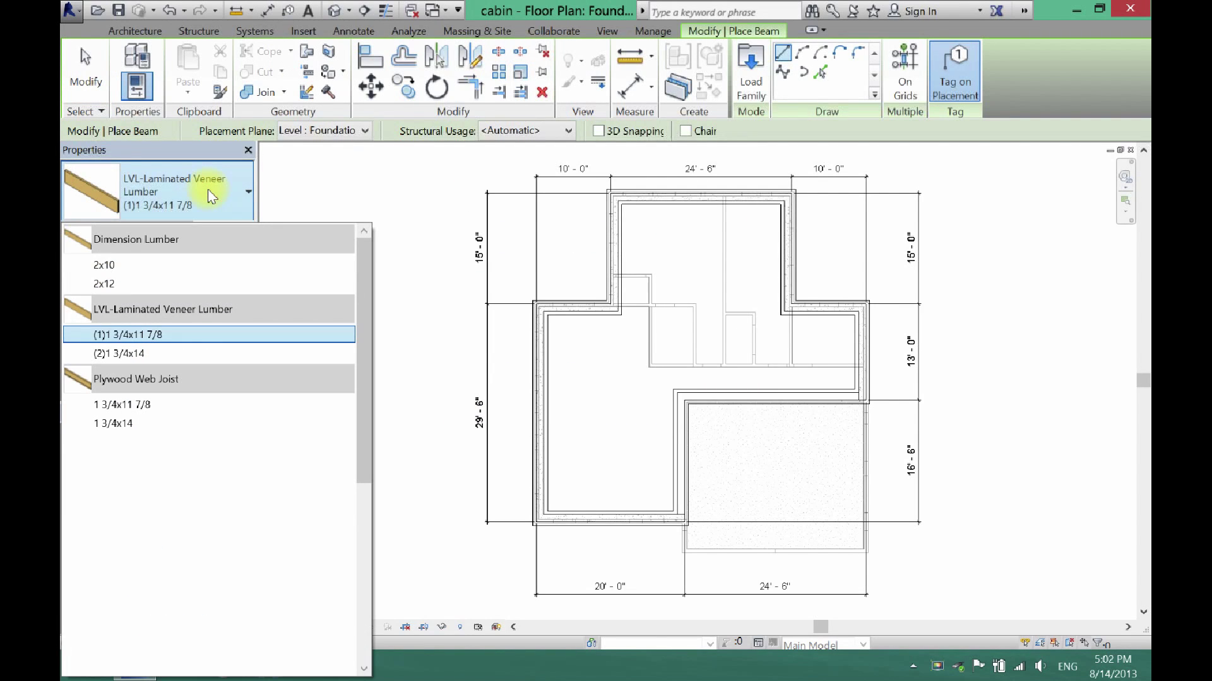
pyautogui.click(111, 270)
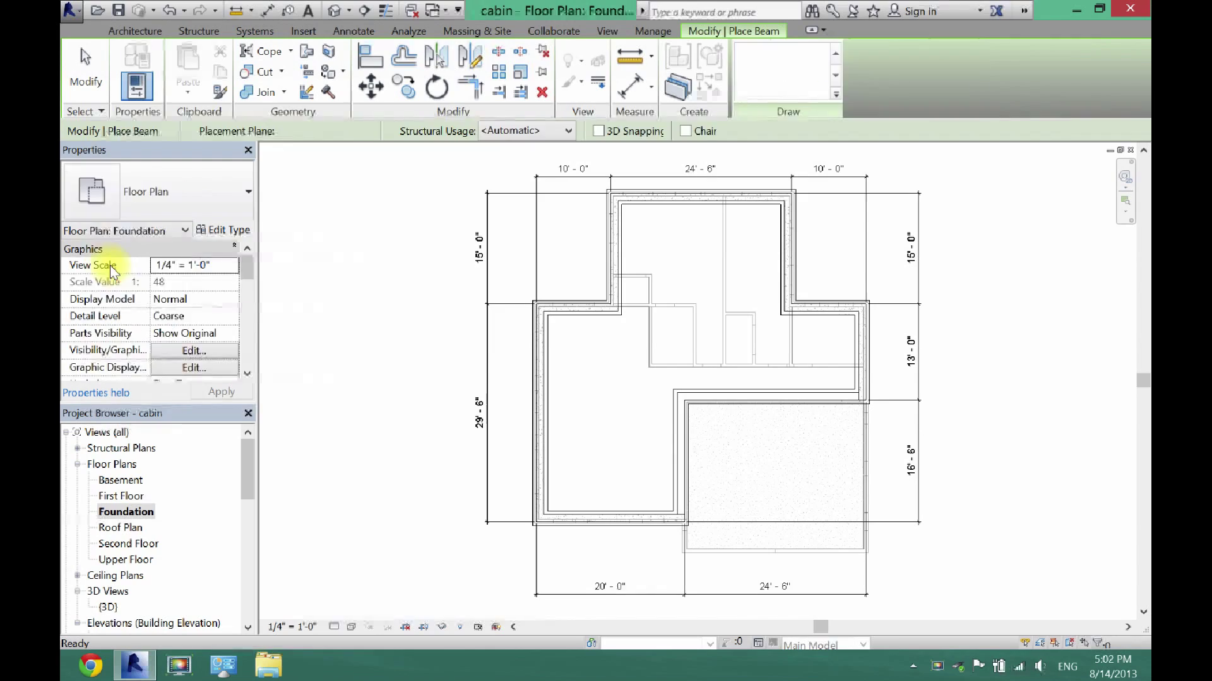
pyautogui.click(229, 230)
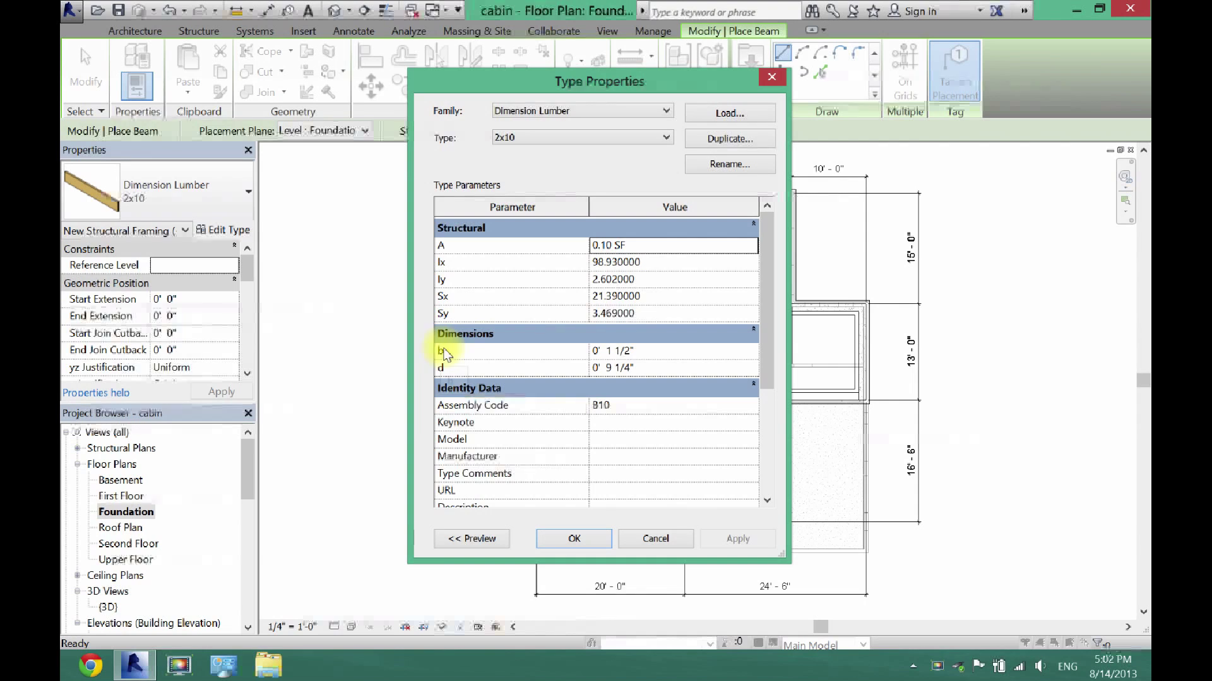
pyautogui.click(607, 349)
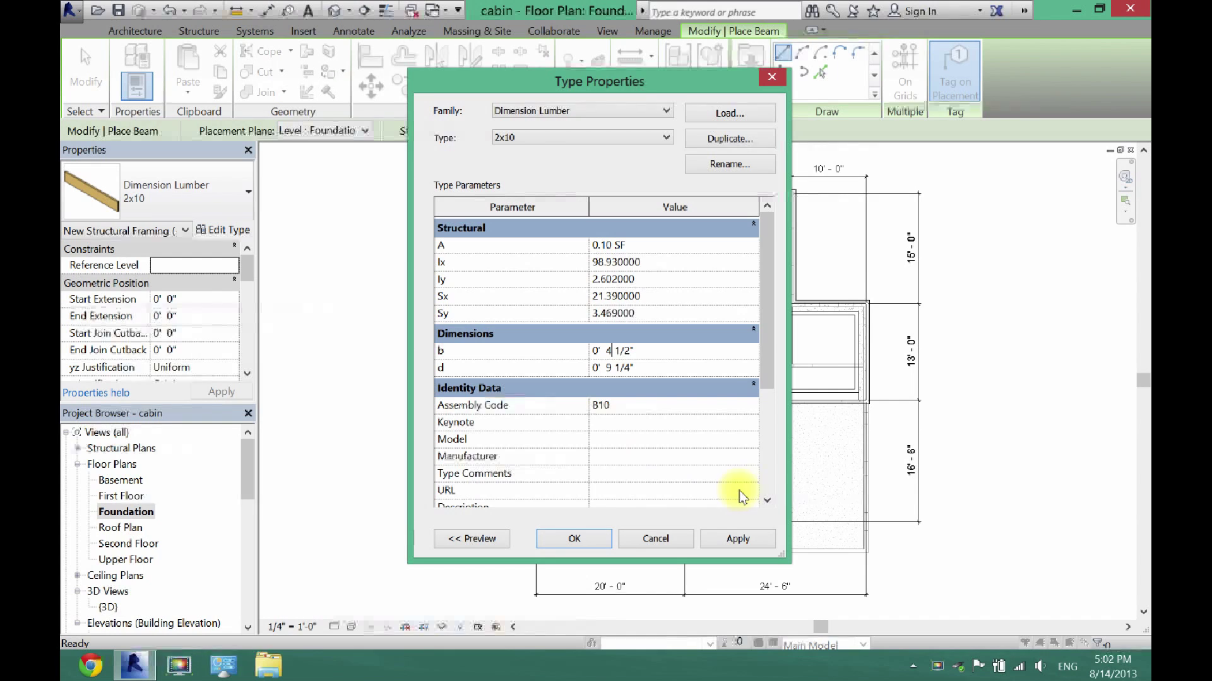
# Rename the 2x10 beam type as 3 2x10 and accept the type properties.
pyautogui.click(731, 163)
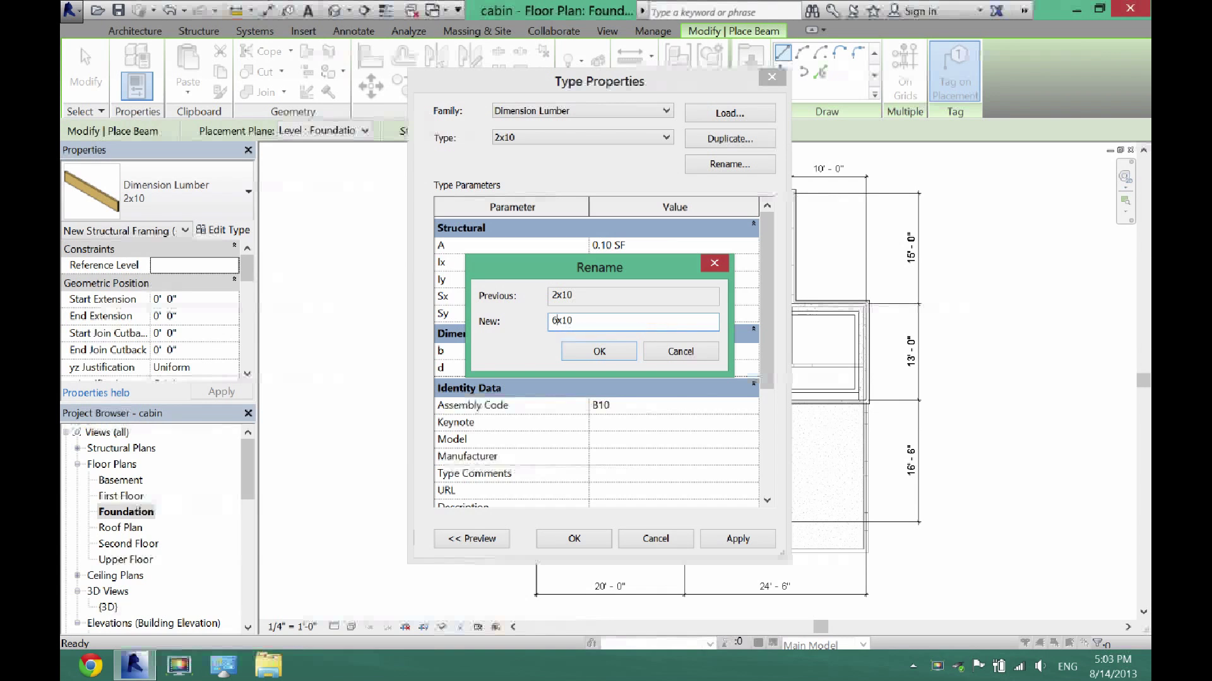
pyautogui.press('BackSpace')
pyautogui.write('3')
pyautogui.press('BackSpace')
pyautogui.write('2')
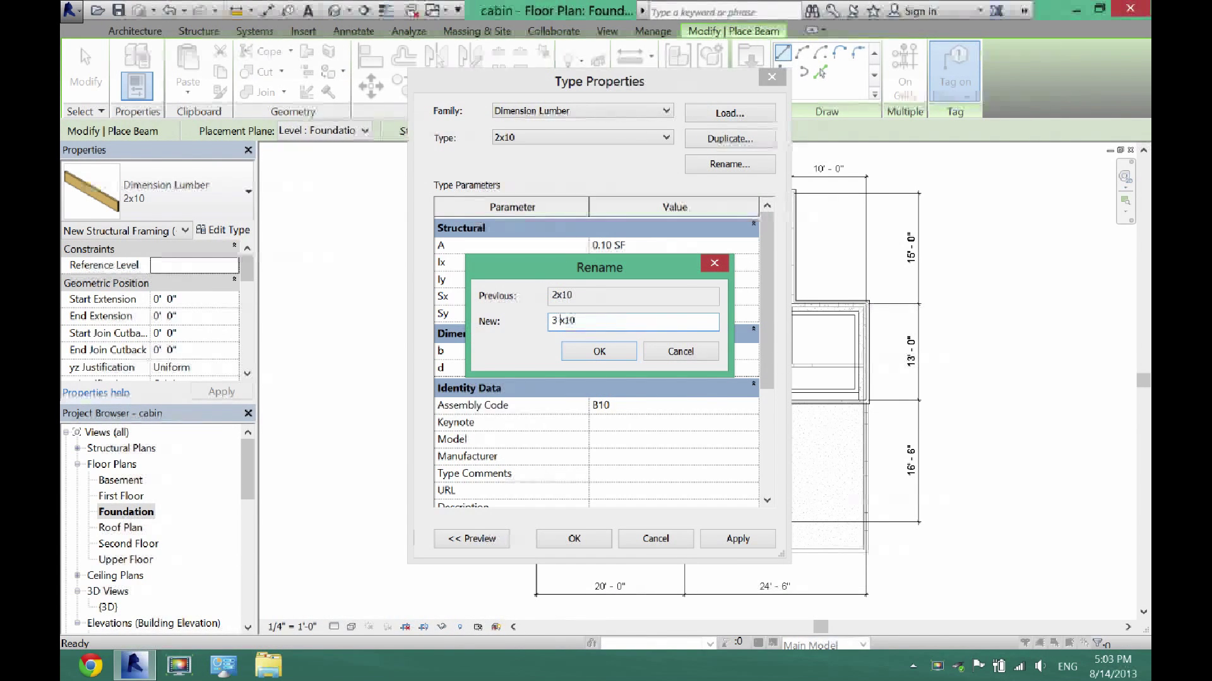
pyautogui.click(556, 324)
pyautogui.write('3')
pyautogui.click(599, 352)
pyautogui.click(593, 540)
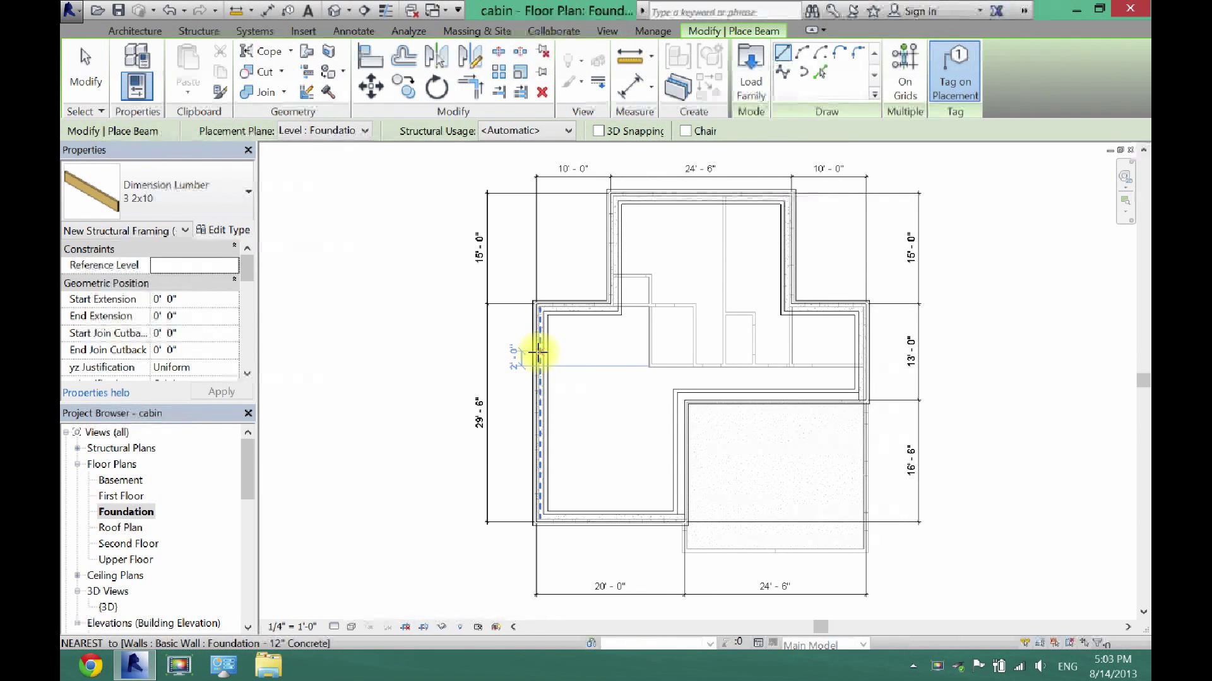
# Place a horizontal 3 2x10 beam about 43'-6" long across the house, between the foundation walls on its left and right sides.
pyautogui.click(537, 351)
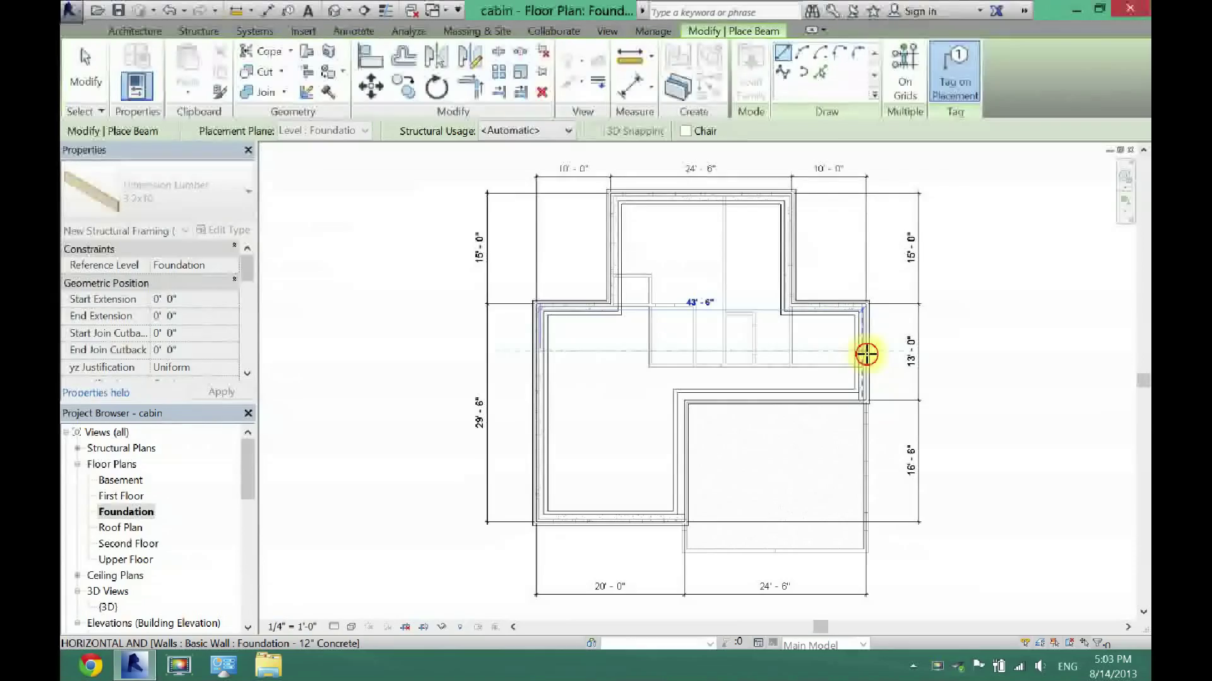
pyautogui.click(866, 354)
pyautogui.click(85, 66)
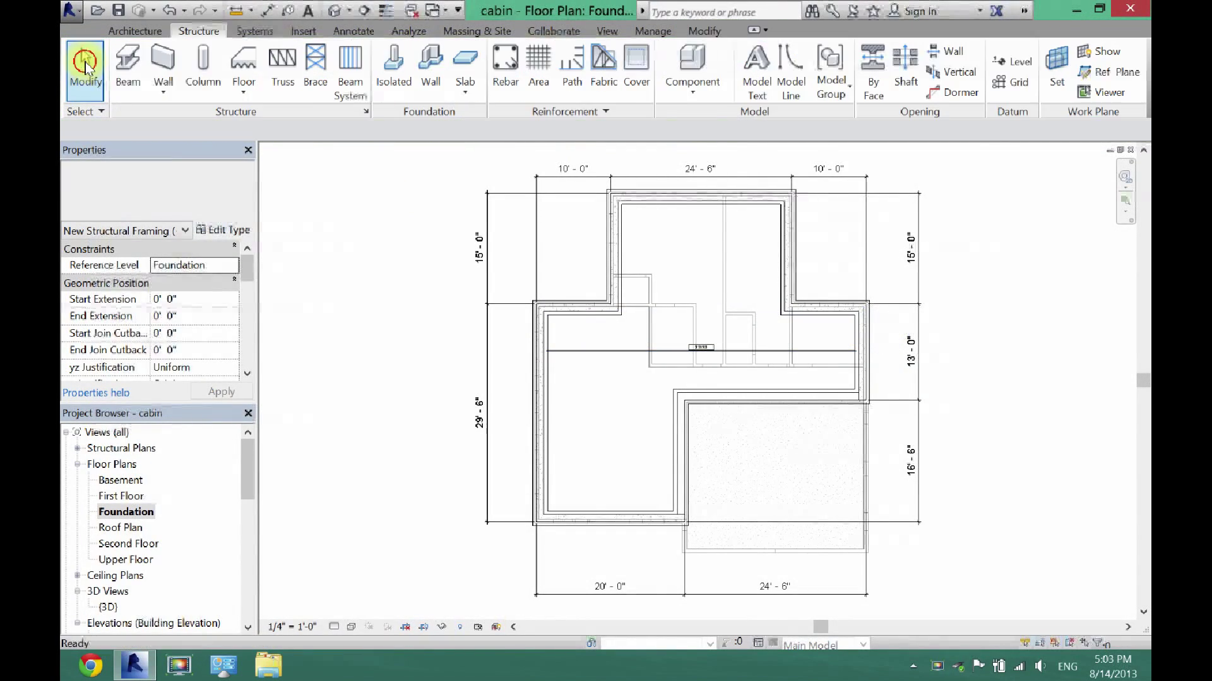
# Dimension the distance from the 3 2x10 beam to the inner face of the upper 12" concrete foundation wall.
pyautogui.scroll(2, 726, 356)
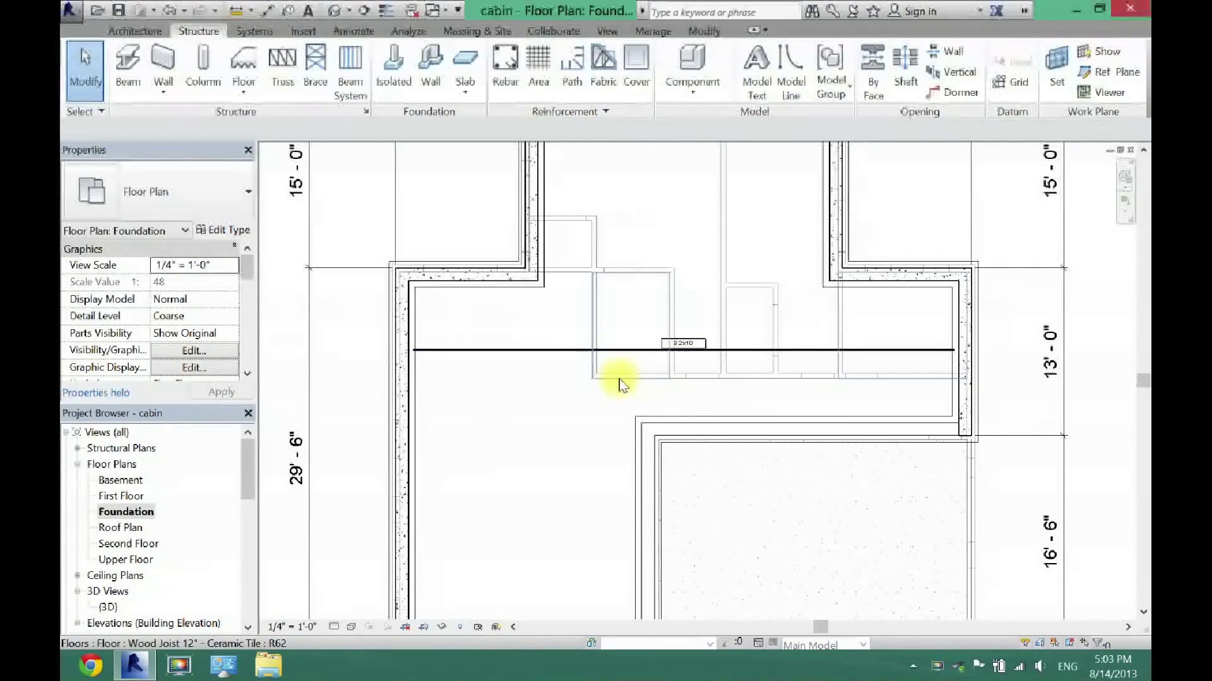
pyautogui.click(267, 11)
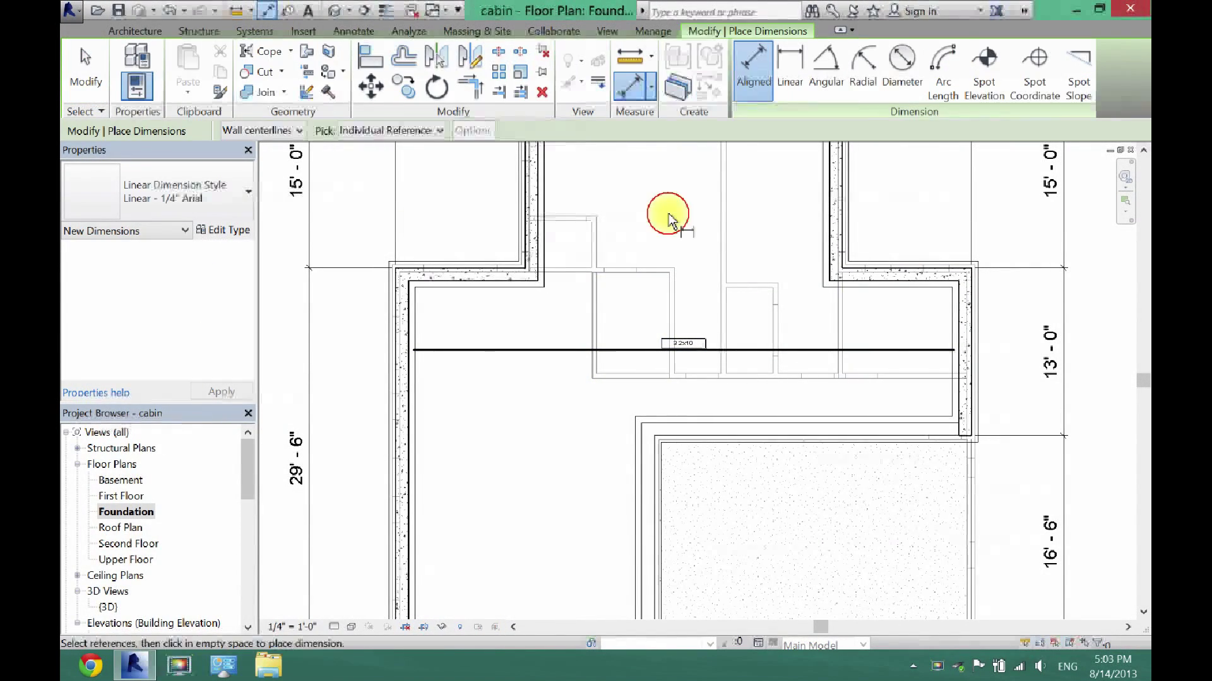
pyautogui.moveTo(1146, 384); pyautogui.dragTo(1143, 354)
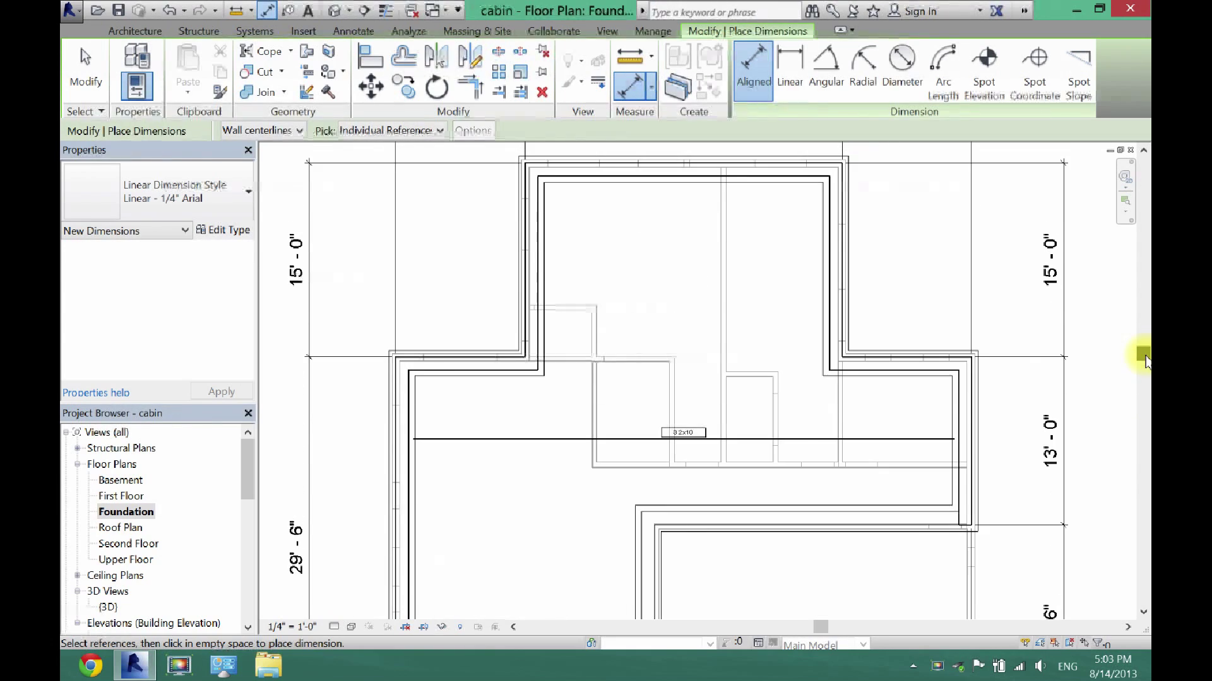
pyautogui.click(638, 448)
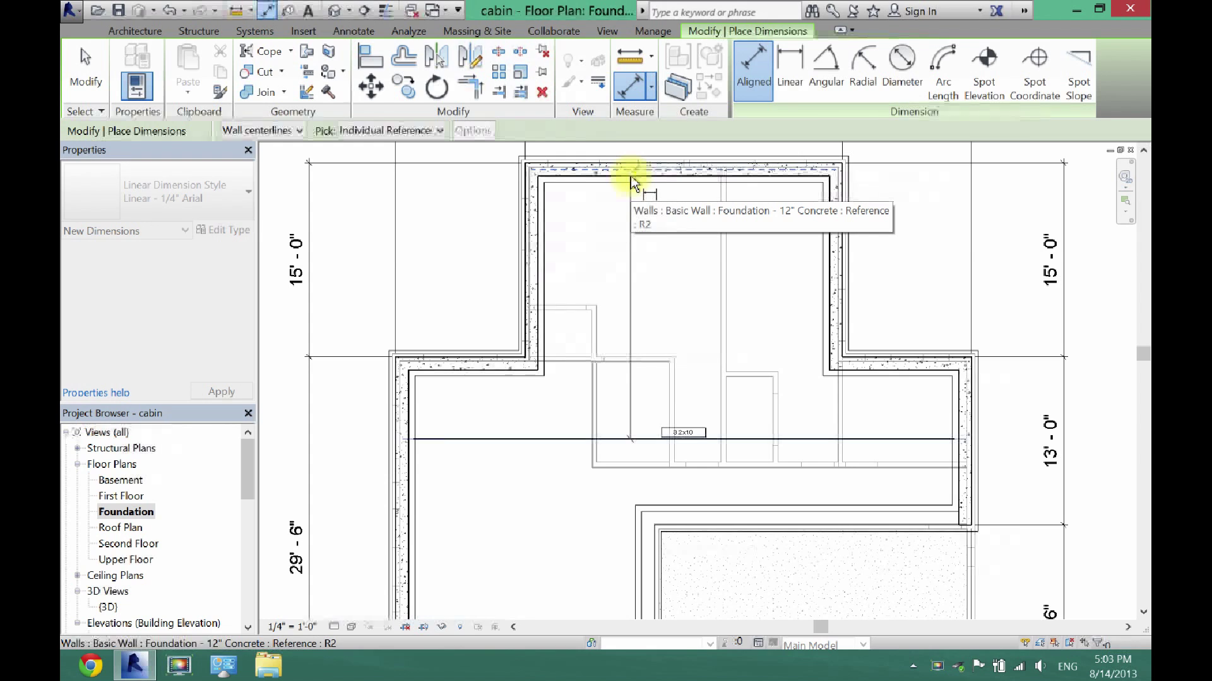
pyautogui.press('Tab')
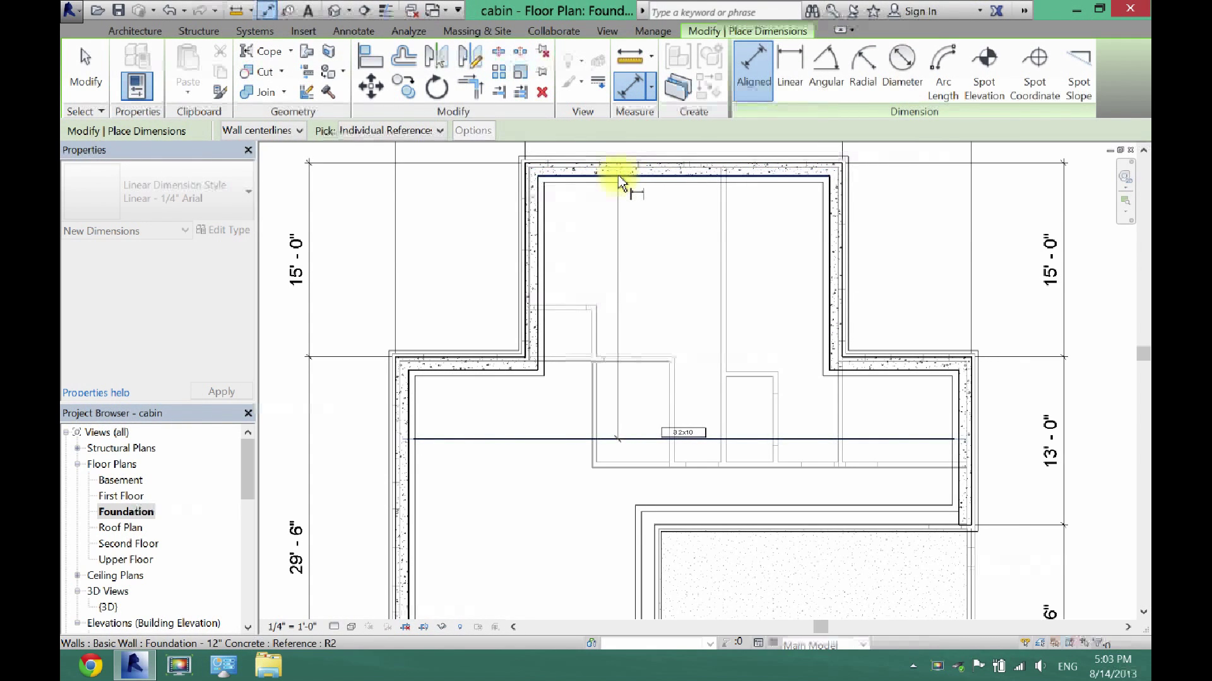
pyautogui.click(618, 183)
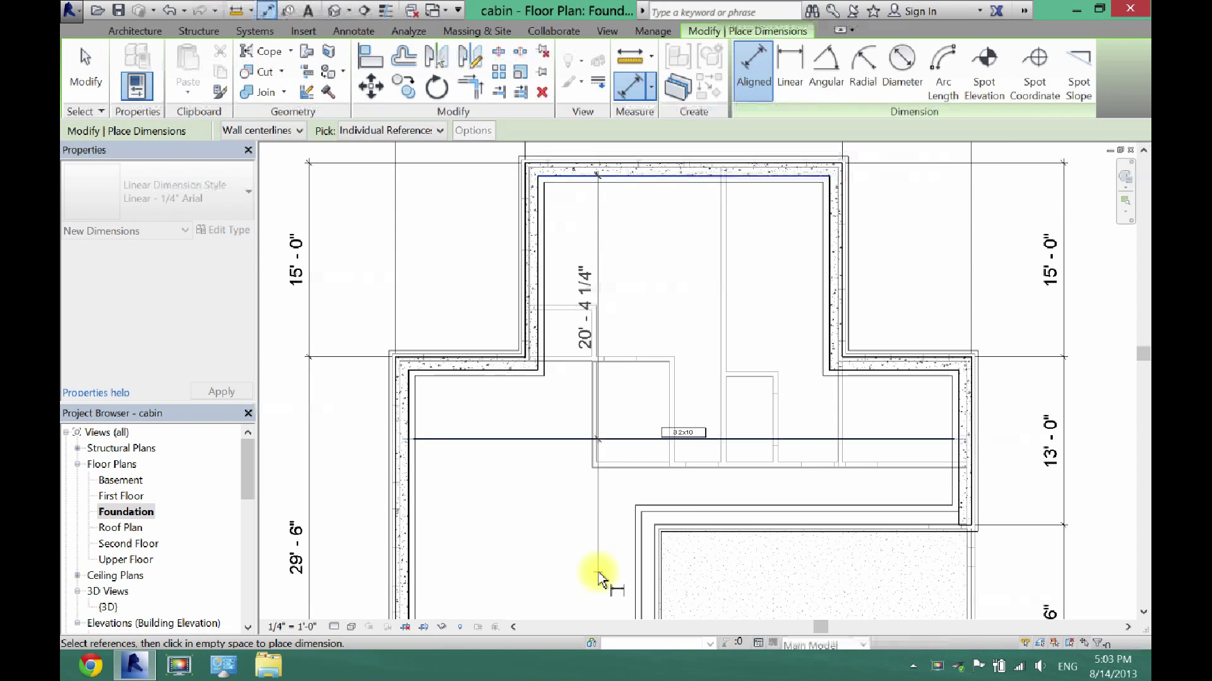
pyautogui.moveTo(1141, 350); pyautogui.dragTo(1142, 398)
pyautogui.rightClick(1142, 397)
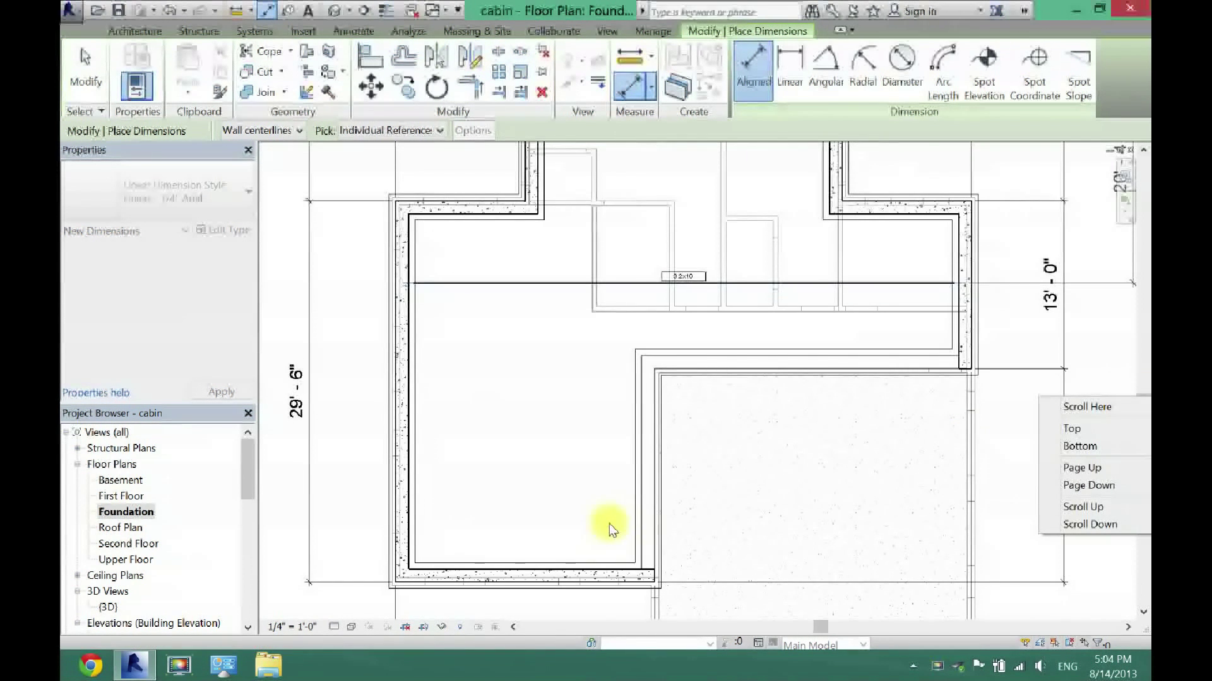
pyautogui.click(892, 406)
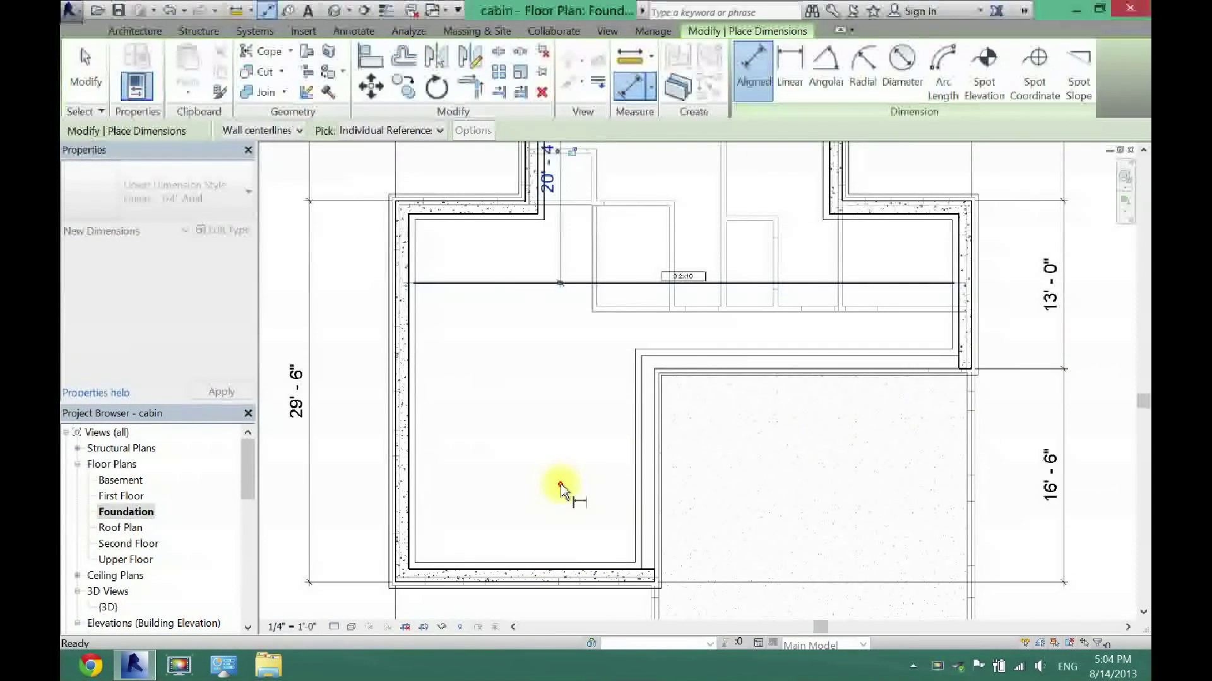
# Dimension the distance from the beam to the inner face of the lower foundation wall, in line with the upper dimension.
pyautogui.click(572, 283)
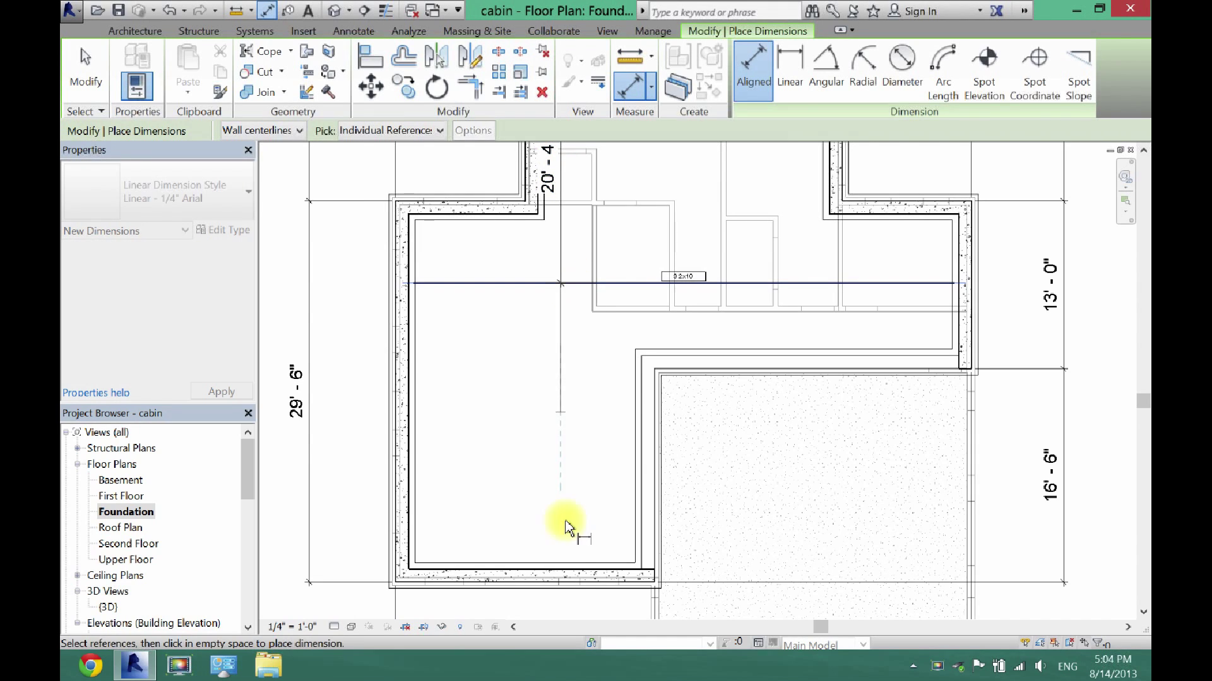
pyautogui.click(552, 569)
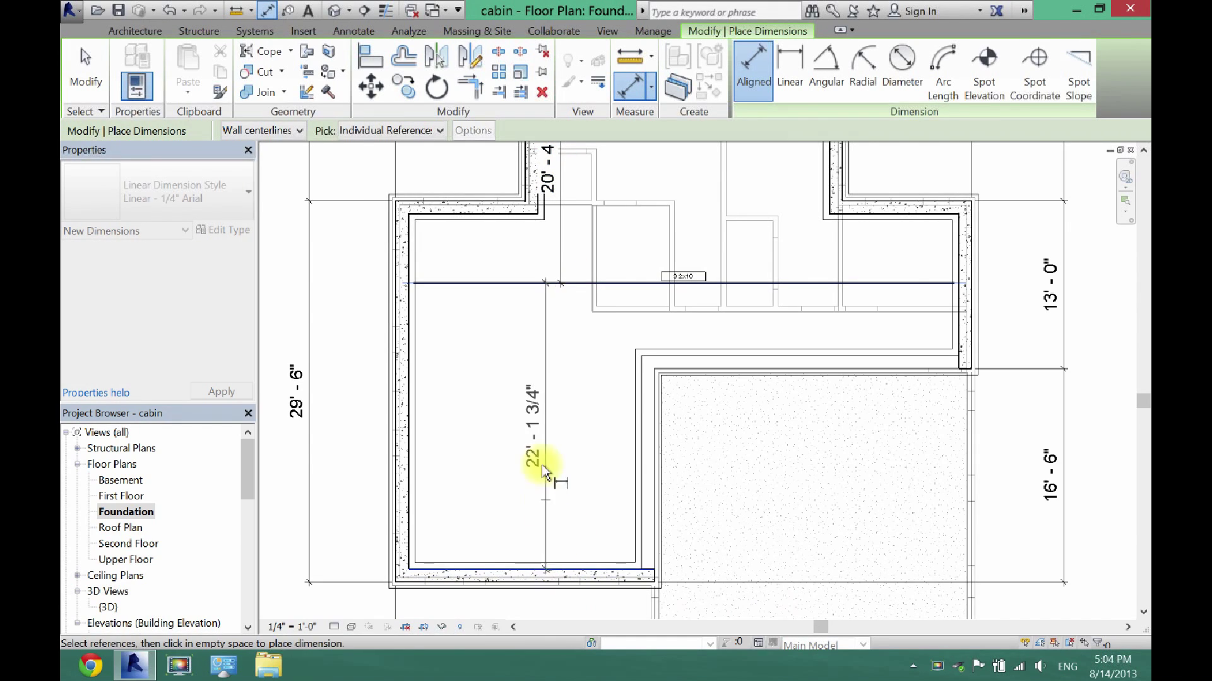
pyautogui.click(570, 416)
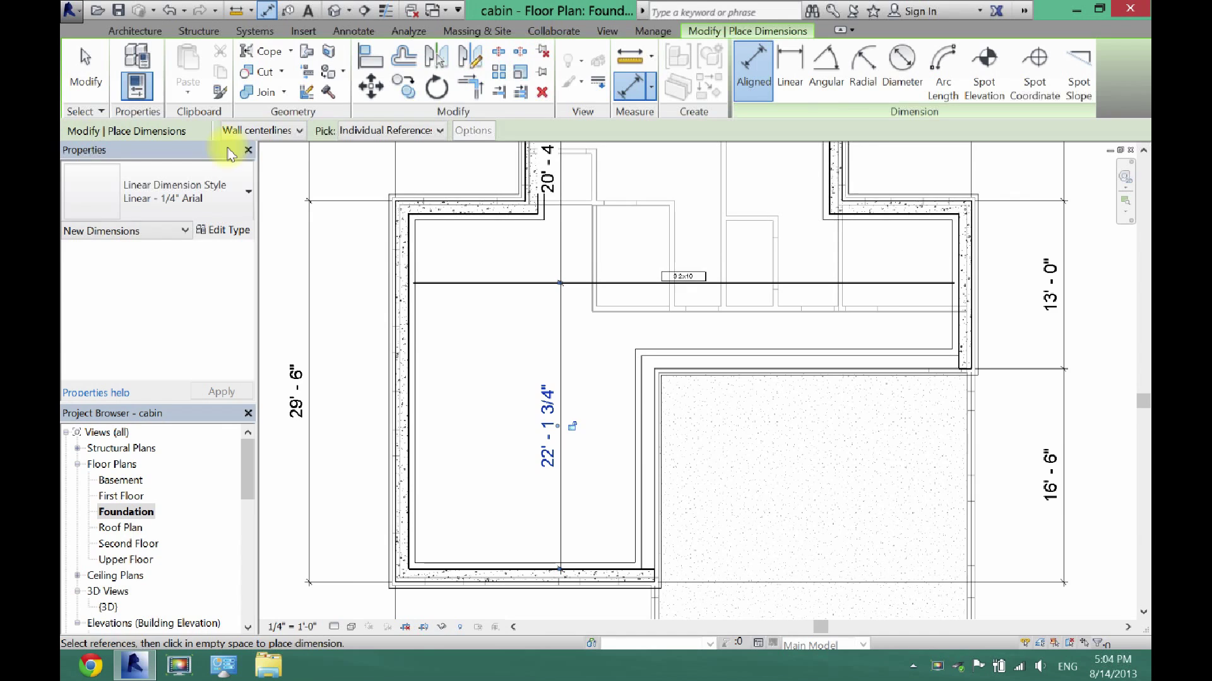
pyautogui.click(76, 70)
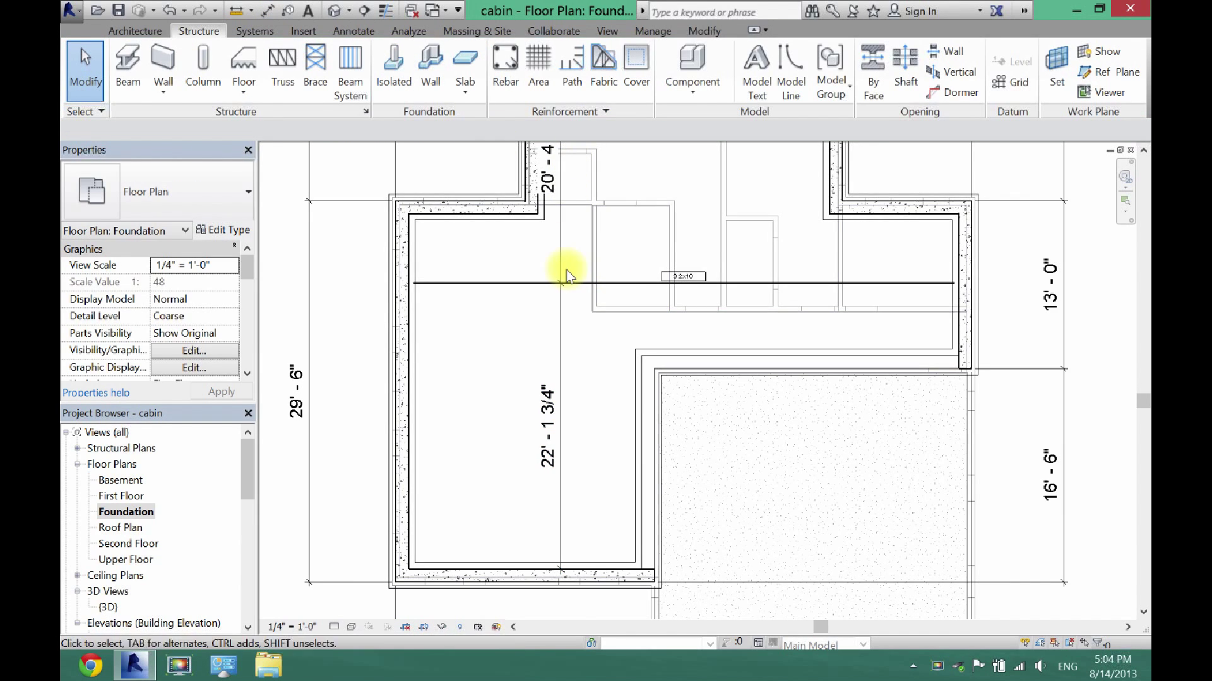
# Shift both beam dimension lines slightly to the right, keeping them aligned with each other.
pyautogui.click(558, 270)
pyautogui.moveTo(559, 319); pyautogui.dragTo(563, 322)
pyautogui.click(563, 322)
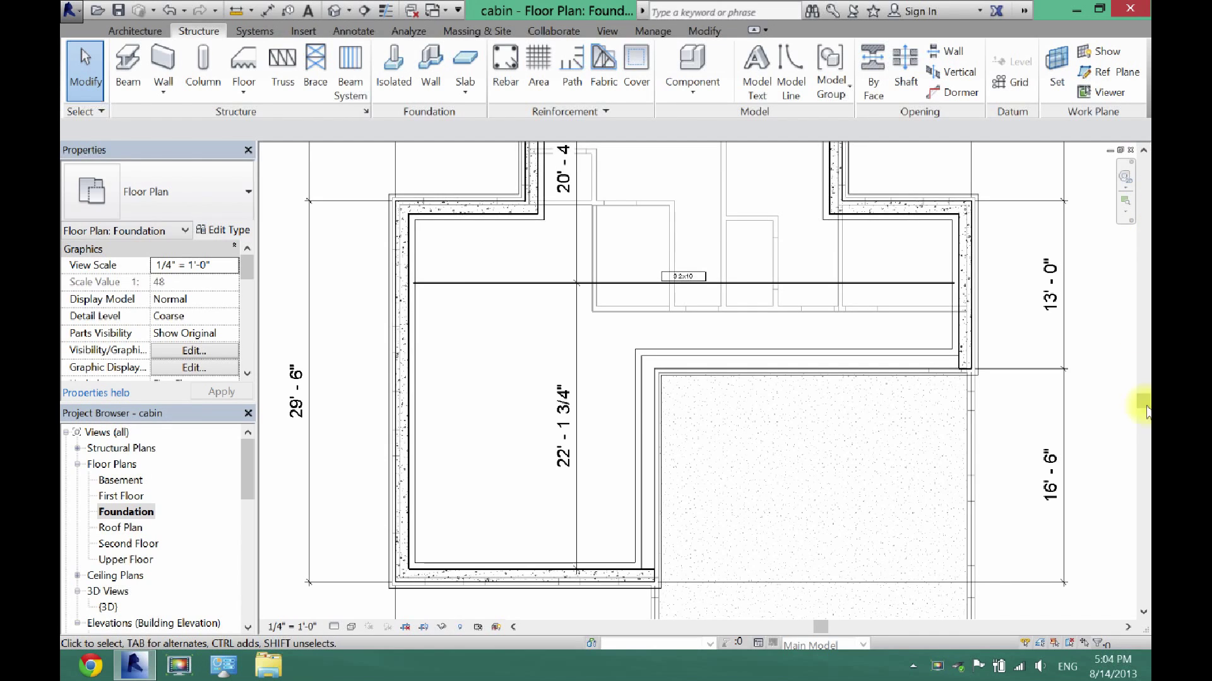
# Reposition the beam by setting its dimension to the lower foundation wall to 21'.
pyautogui.moveTo(1142, 403); pyautogui.dragTo(1142, 366)
pyautogui.click(630, 399)
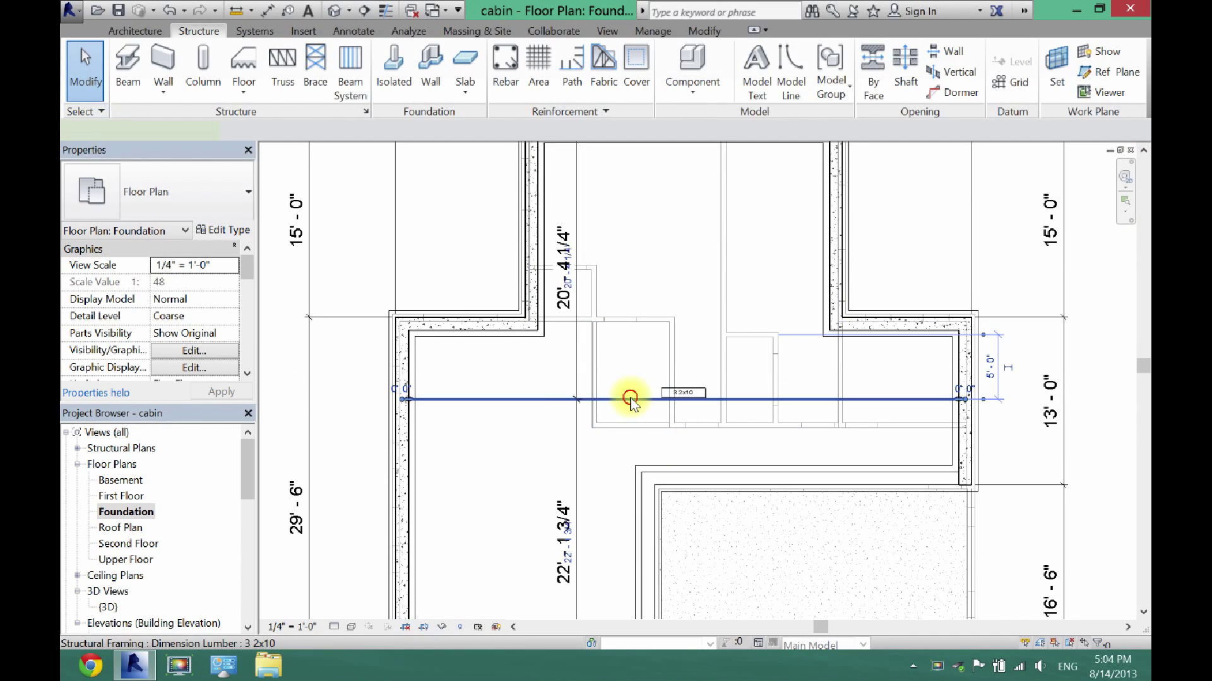
pyautogui.click(566, 534)
pyautogui.write('21')
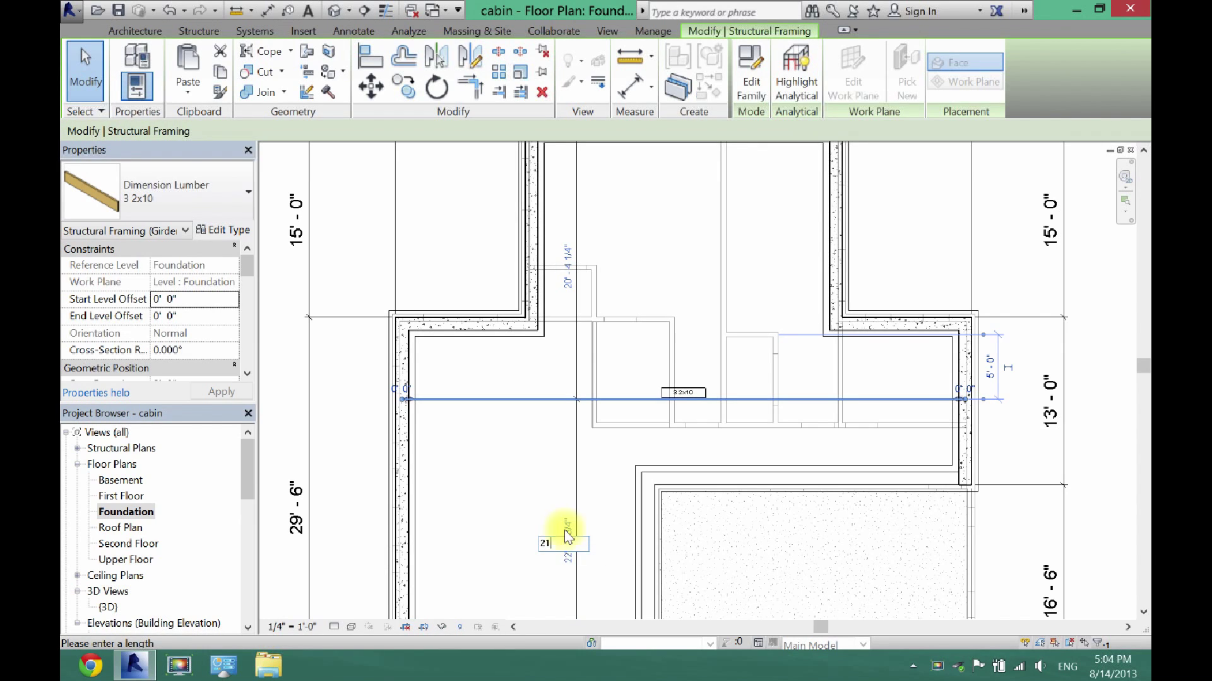
pyautogui.press('Return')
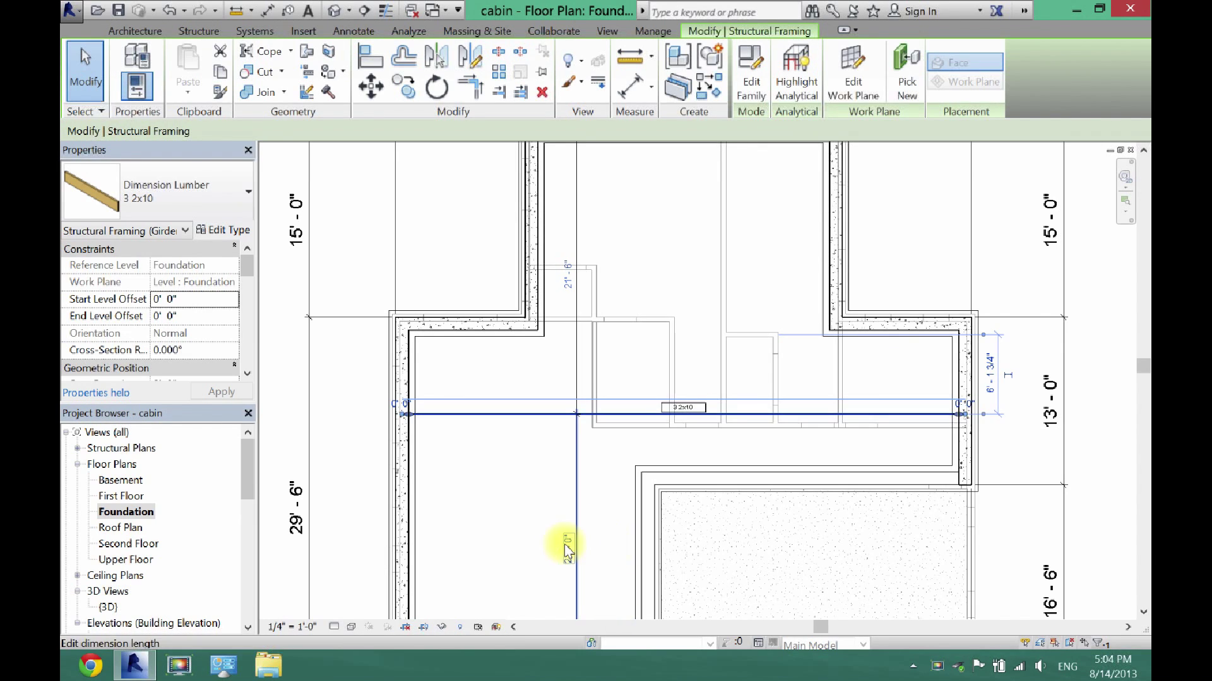
pyautogui.click(607, 482)
# Place a vertical Pipe-Column PIPE4SCH40 structural column on the beam, about 2'-8 1/4" from the left foundation wall's inner face.
pyautogui.scroll(-5, 616, 415)
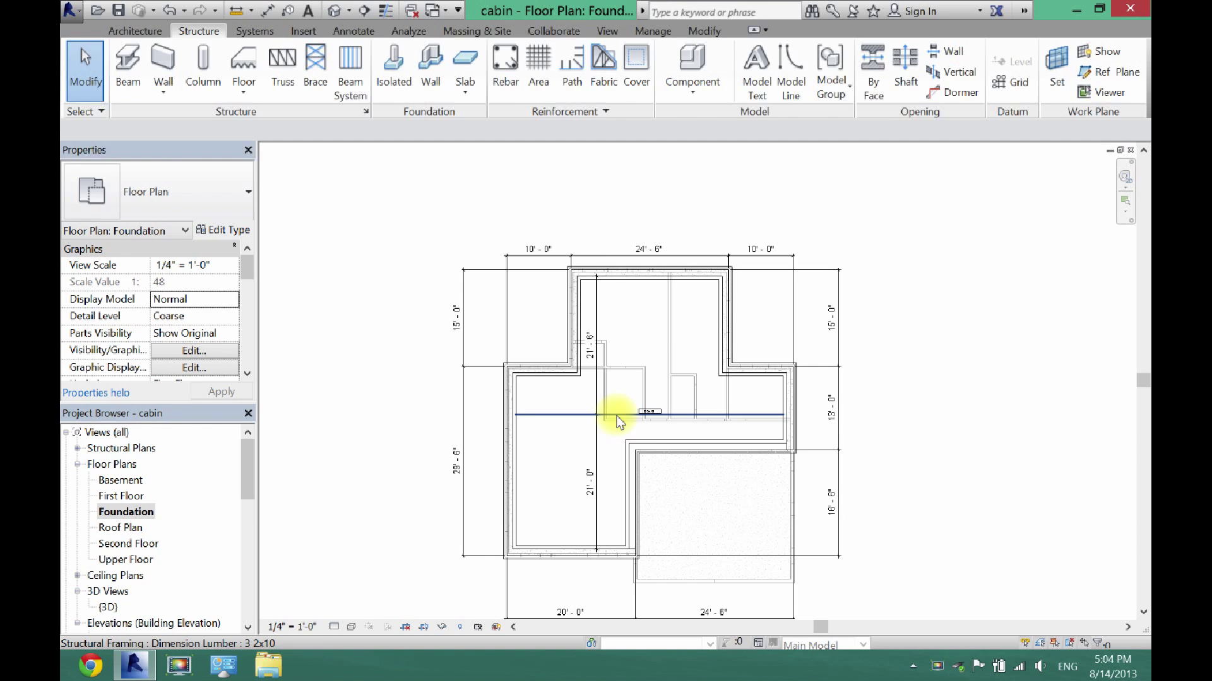
pyautogui.scroll(5, 571, 464)
pyautogui.scroll(1, 572, 465)
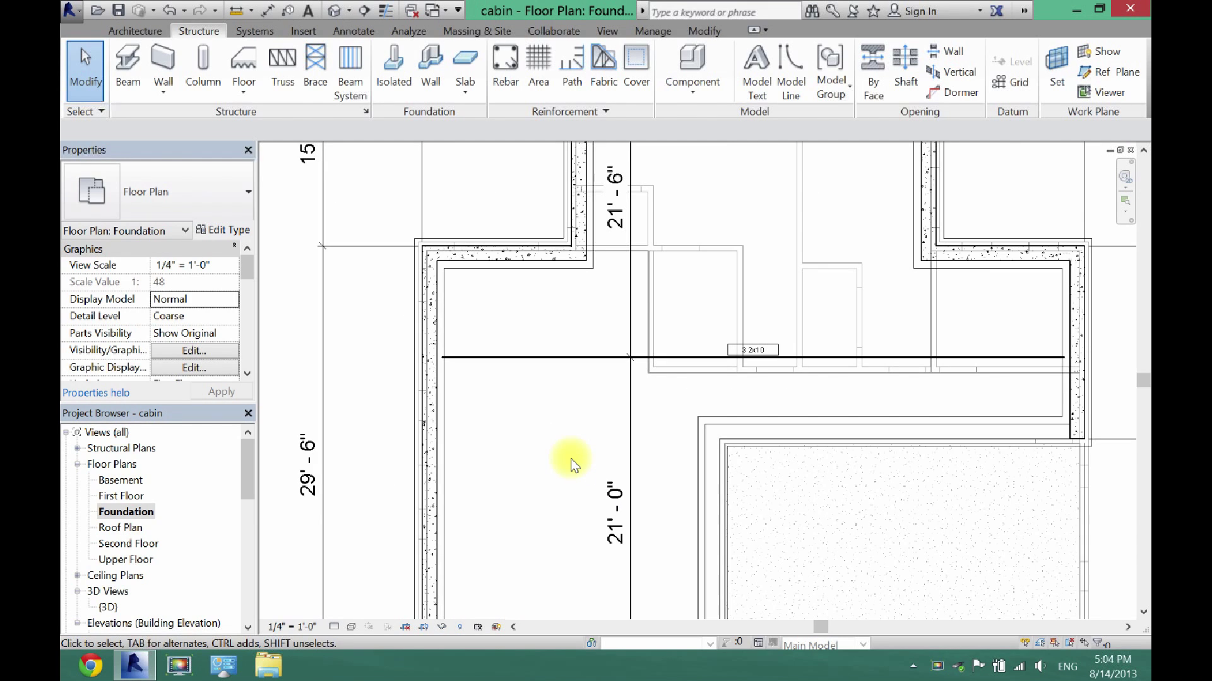
pyautogui.scroll(-5, 571, 463)
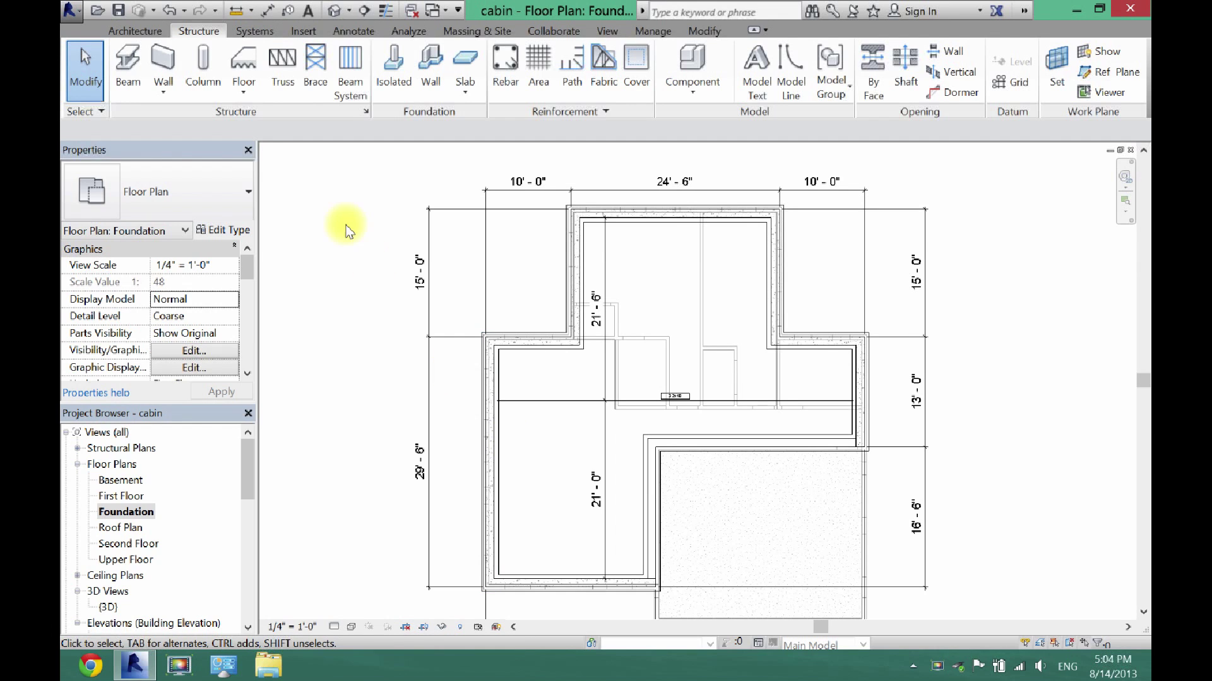
pyautogui.click(201, 73)
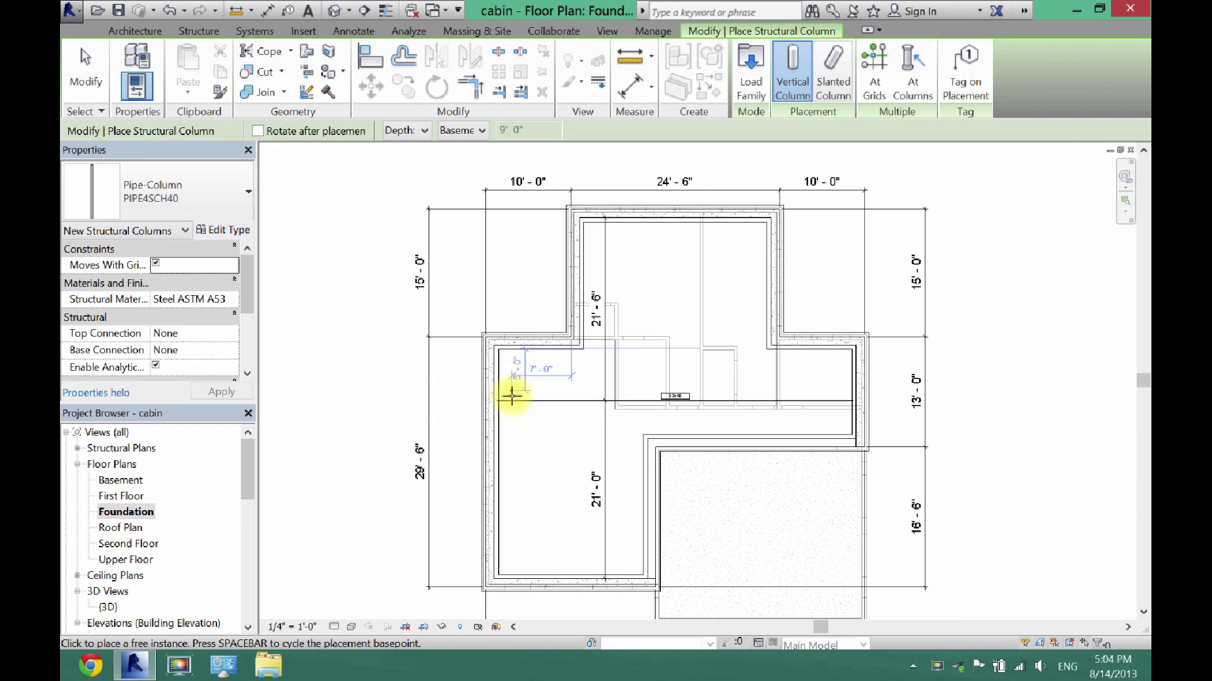
pyautogui.scroll(5, 515, 401)
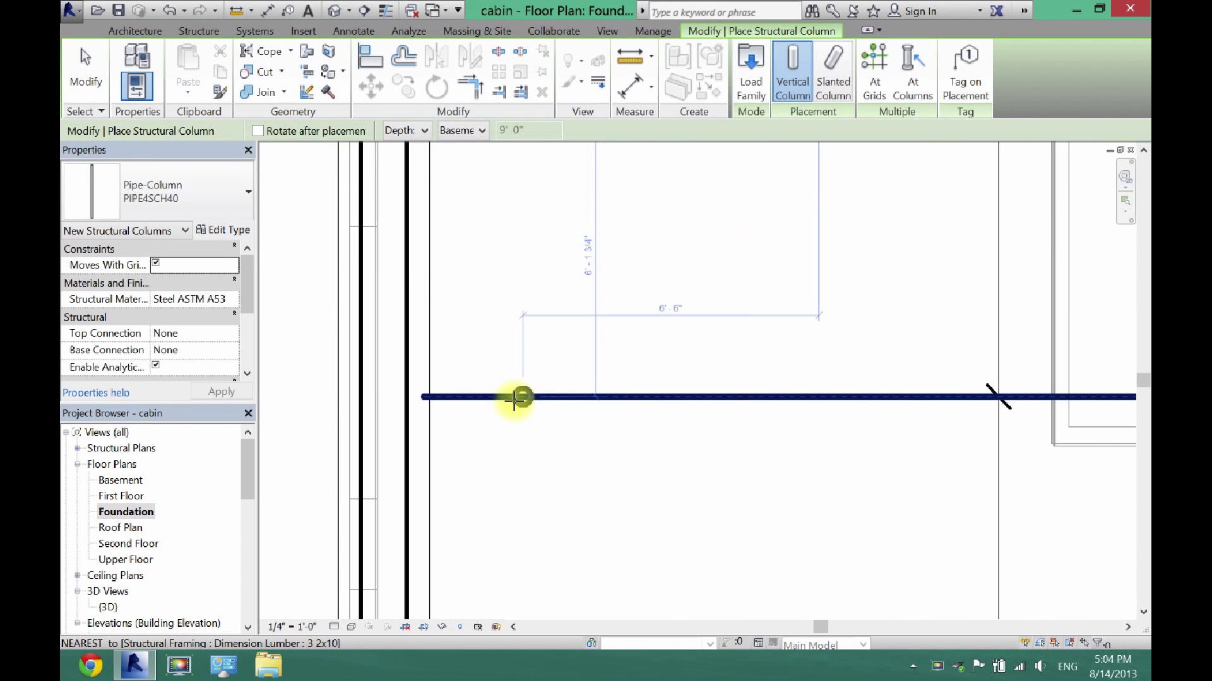
pyautogui.click(528, 398)
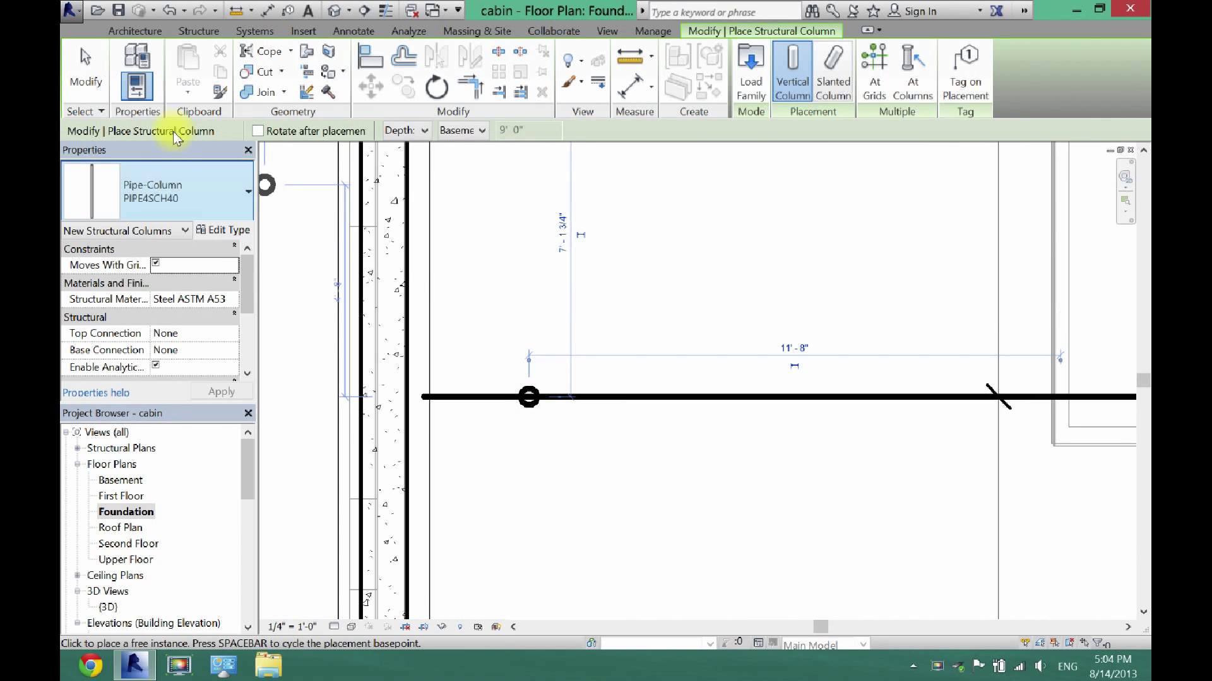
pyautogui.click(84, 77)
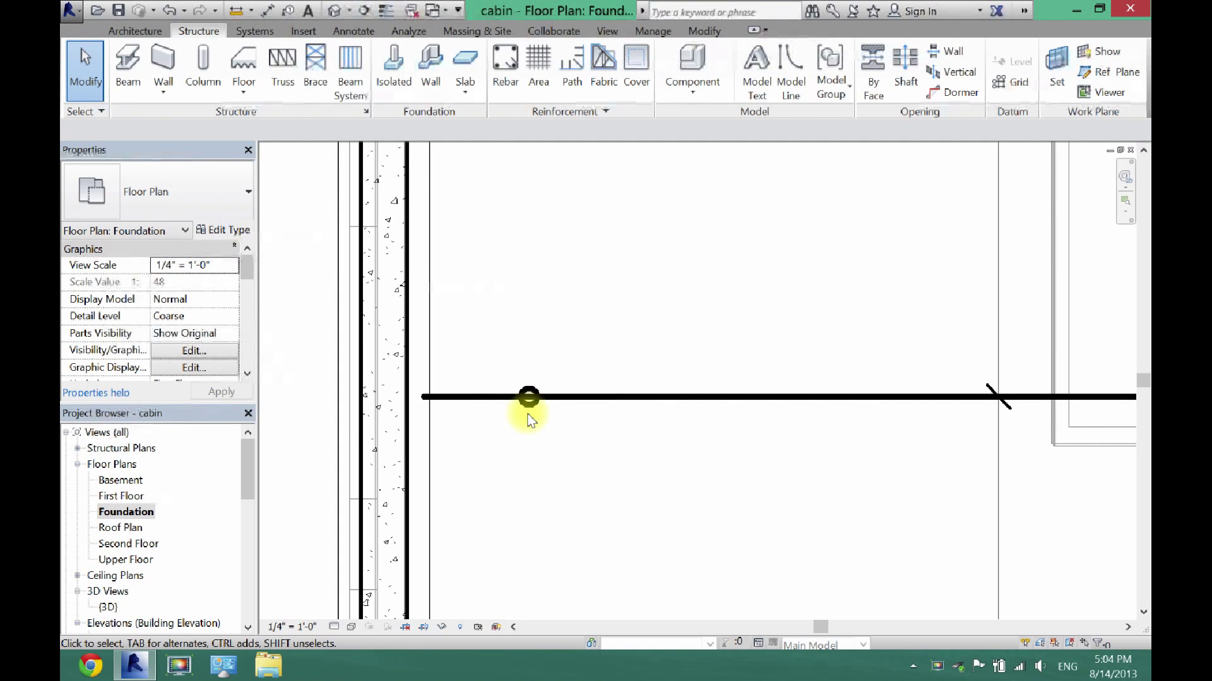
# Set the pipe column's base level to T.O. Footing.
pyautogui.click(528, 399)
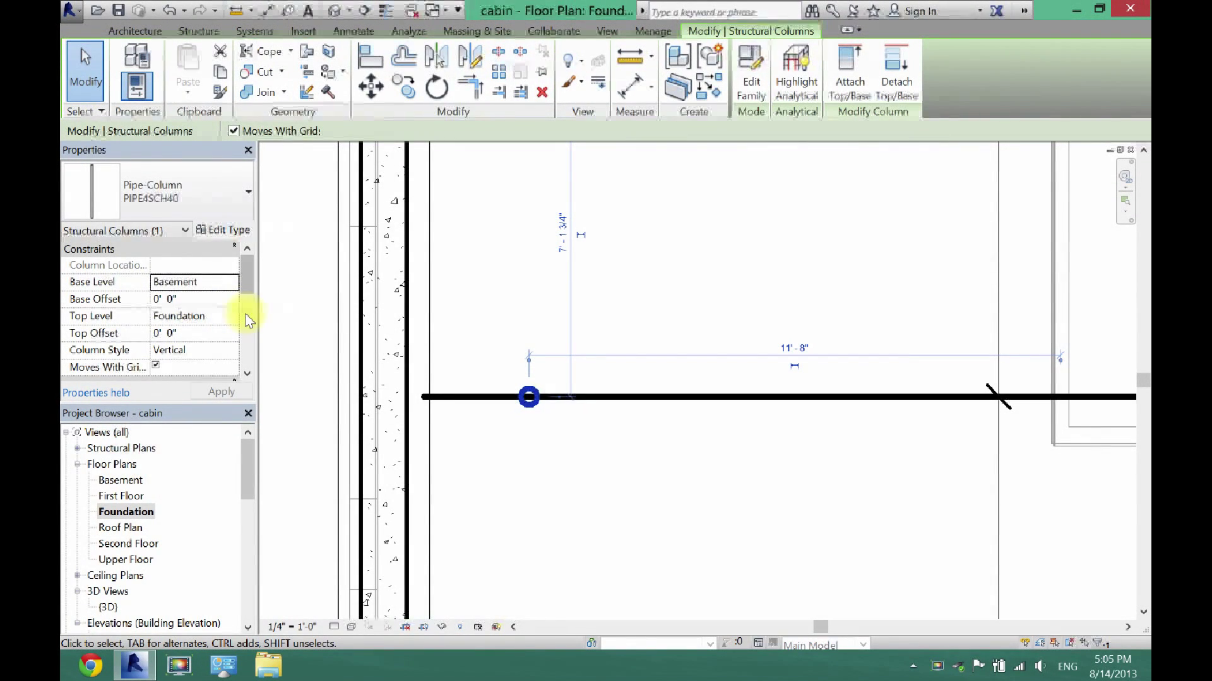
pyautogui.click(235, 286)
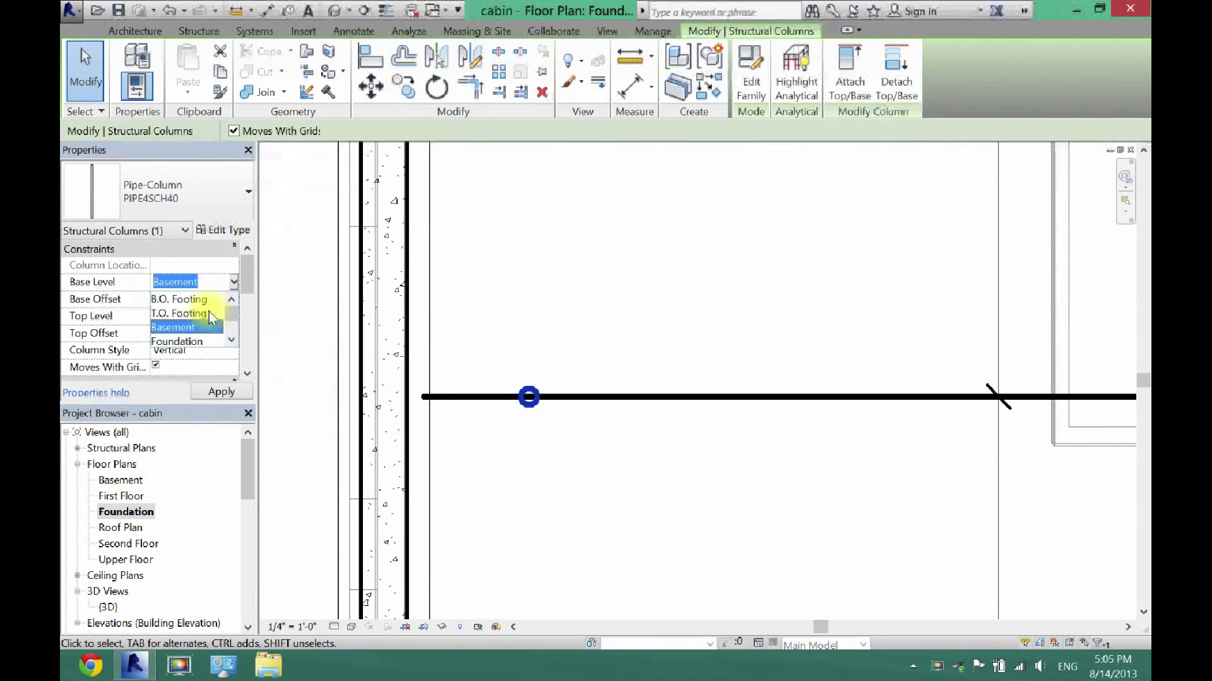
pyautogui.click(196, 314)
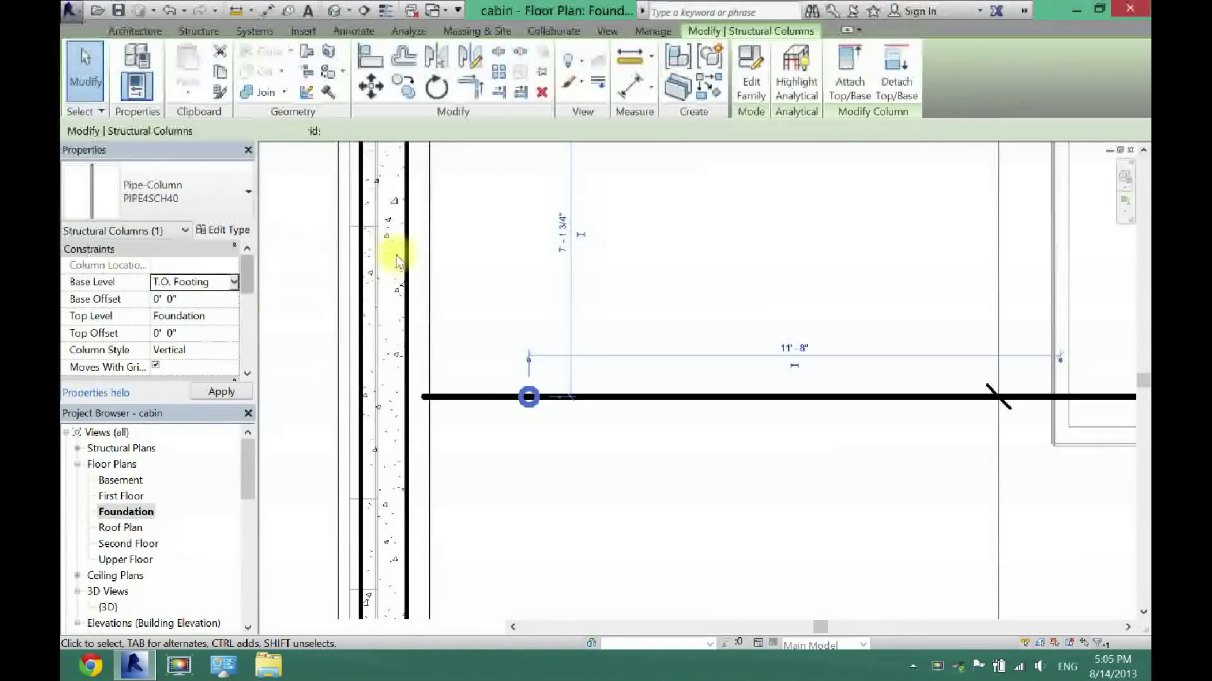
pyautogui.click(678, 270)
# Examine the pipe column's base from below in the 3D view.
pyautogui.click(530, 398)
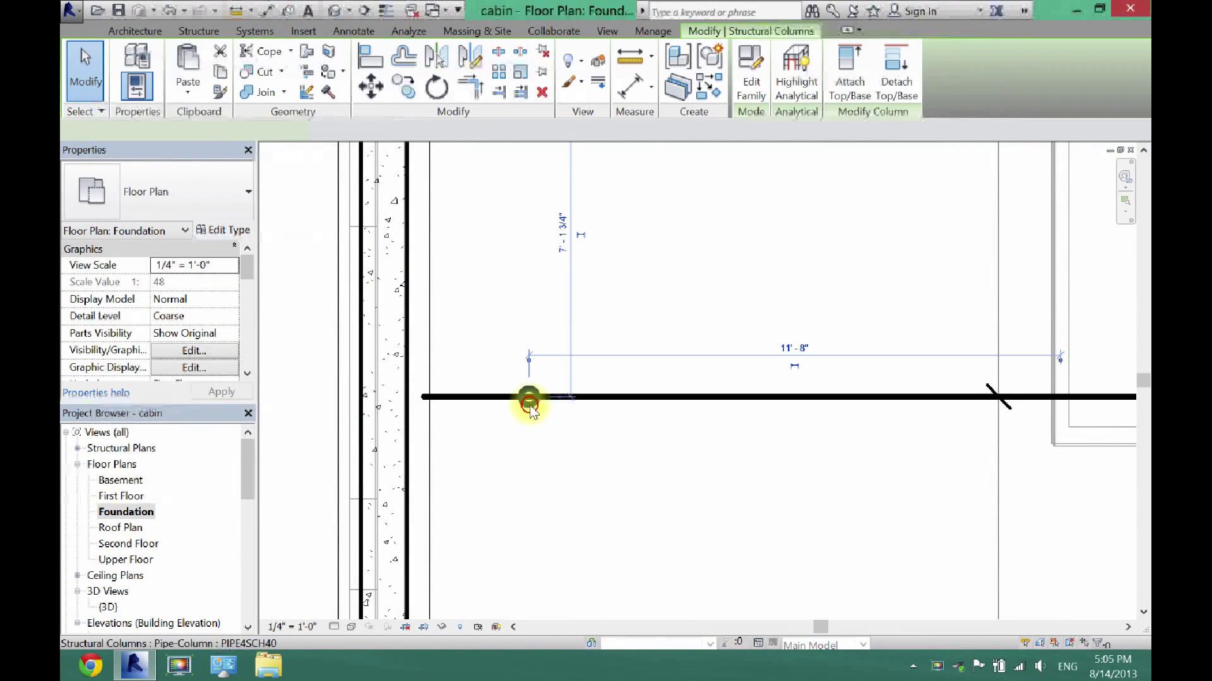
pyautogui.click(332, 10)
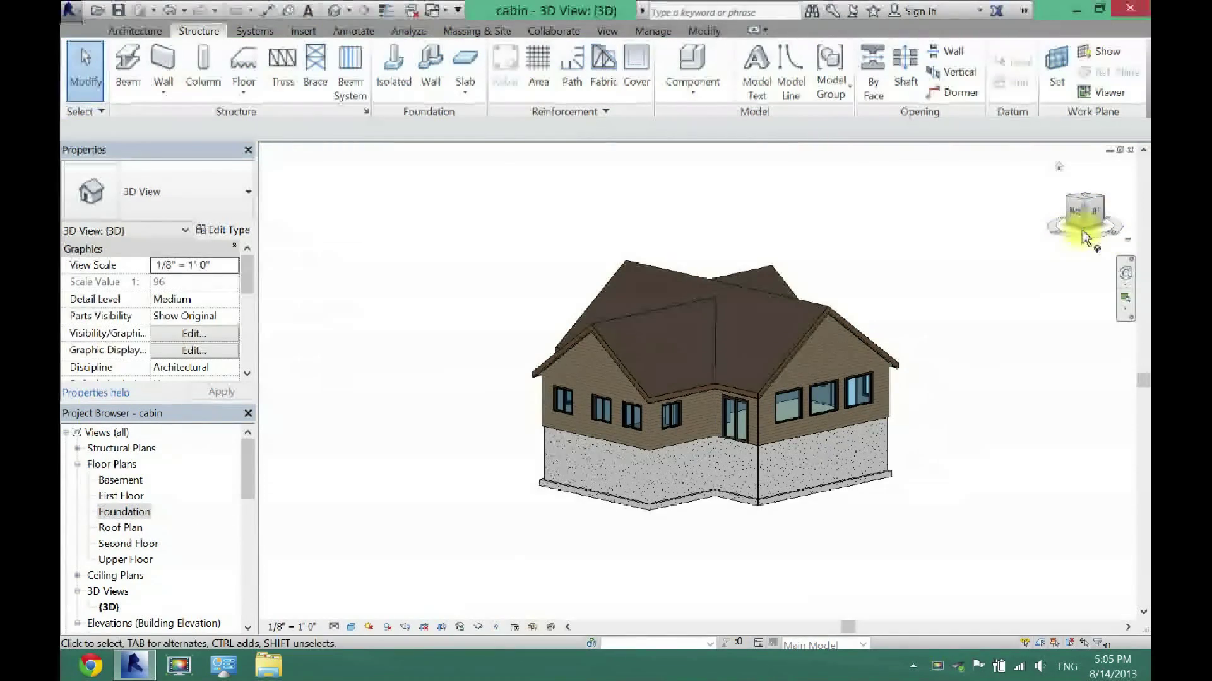
pyautogui.click(1084, 231)
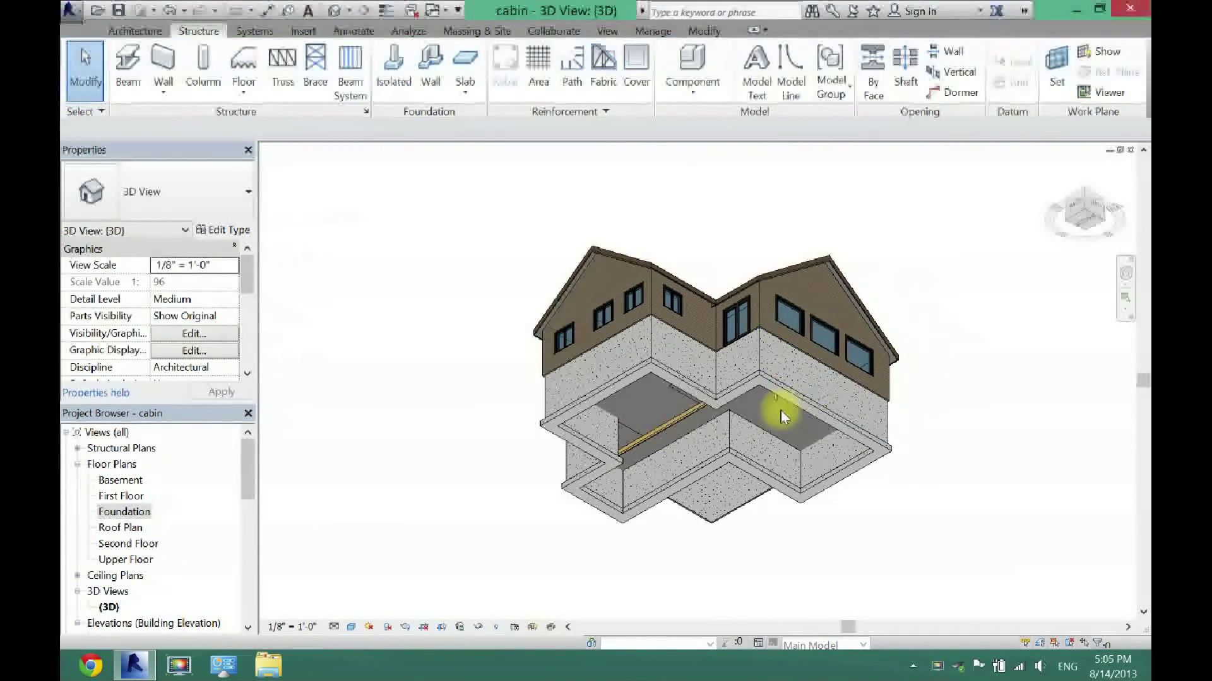
pyautogui.scroll(6, 775, 404)
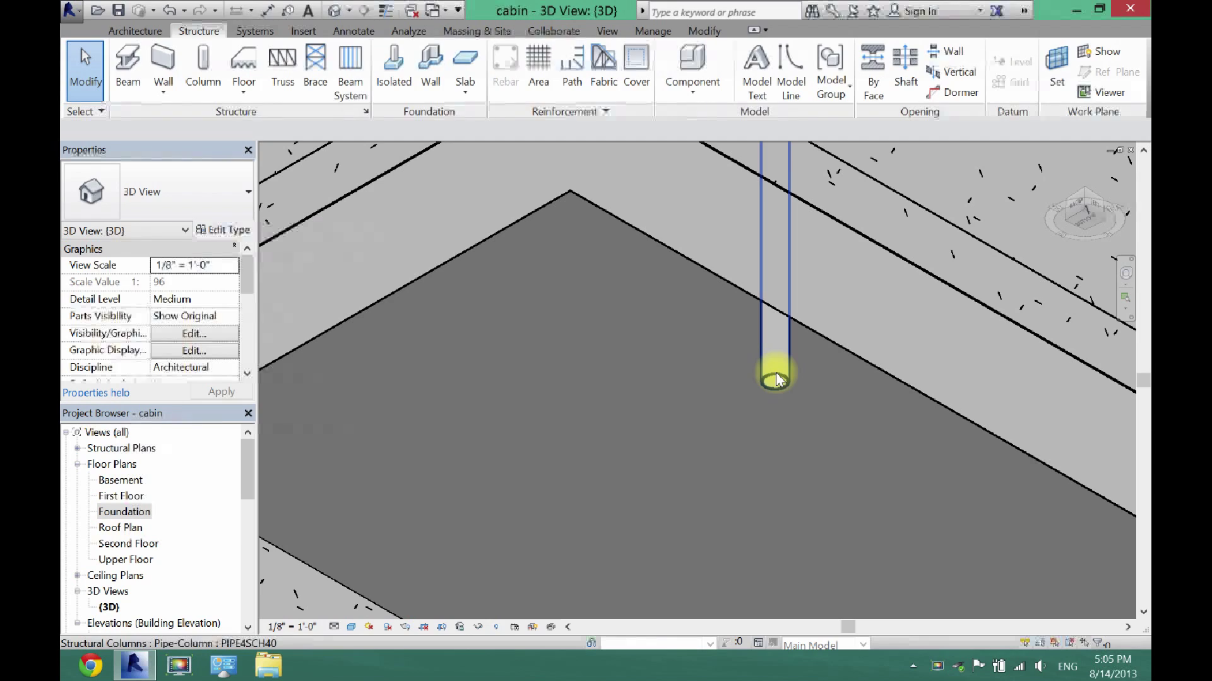
pyautogui.click(774, 373)
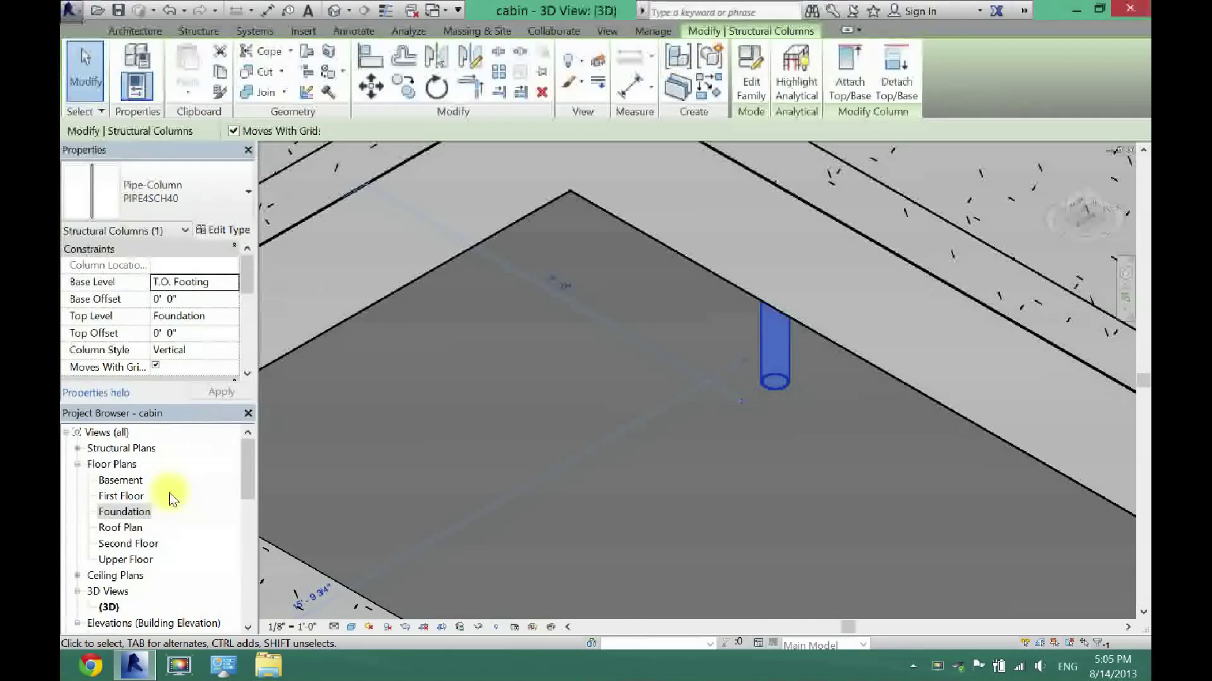
# In the Foundation floor plan, add an aligned dimension from the left foundation wall's inner face to the pipe column's center.
pyautogui.doubleClick(125, 512)
pyautogui.click(552, 483)
pyautogui.scroll(-2, 552, 482)
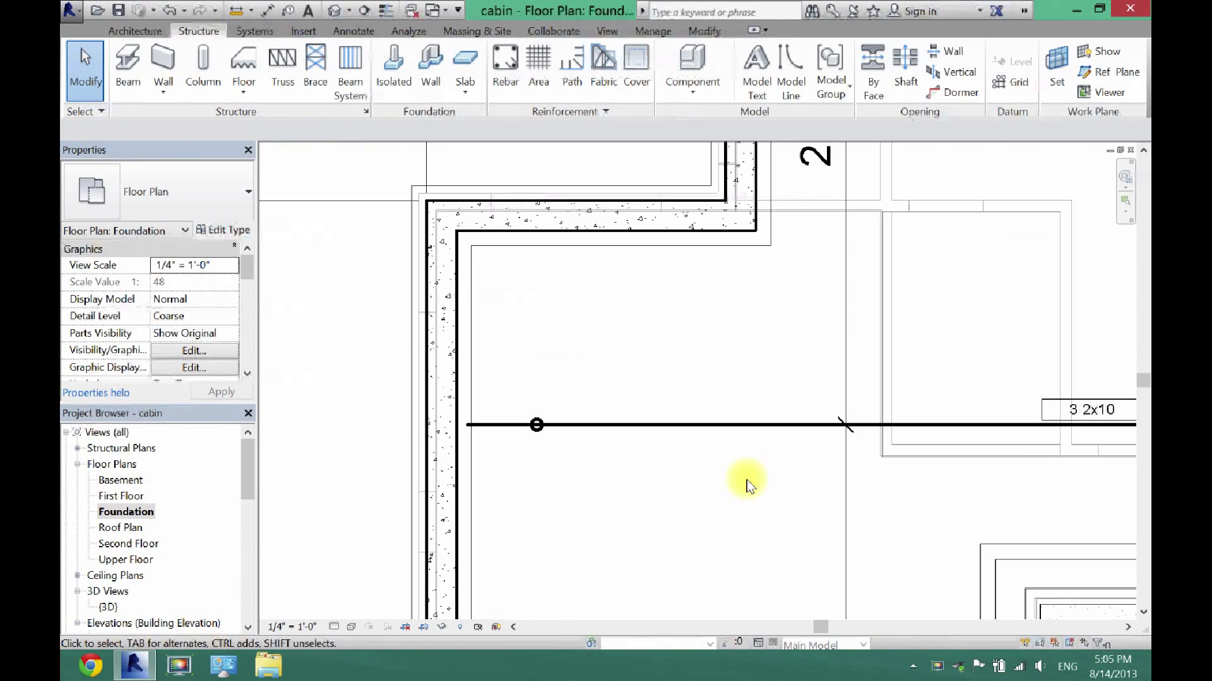
pyautogui.scroll(-2, 745, 482)
pyautogui.moveTo(1145, 384); pyautogui.dragTo(1145, 407)
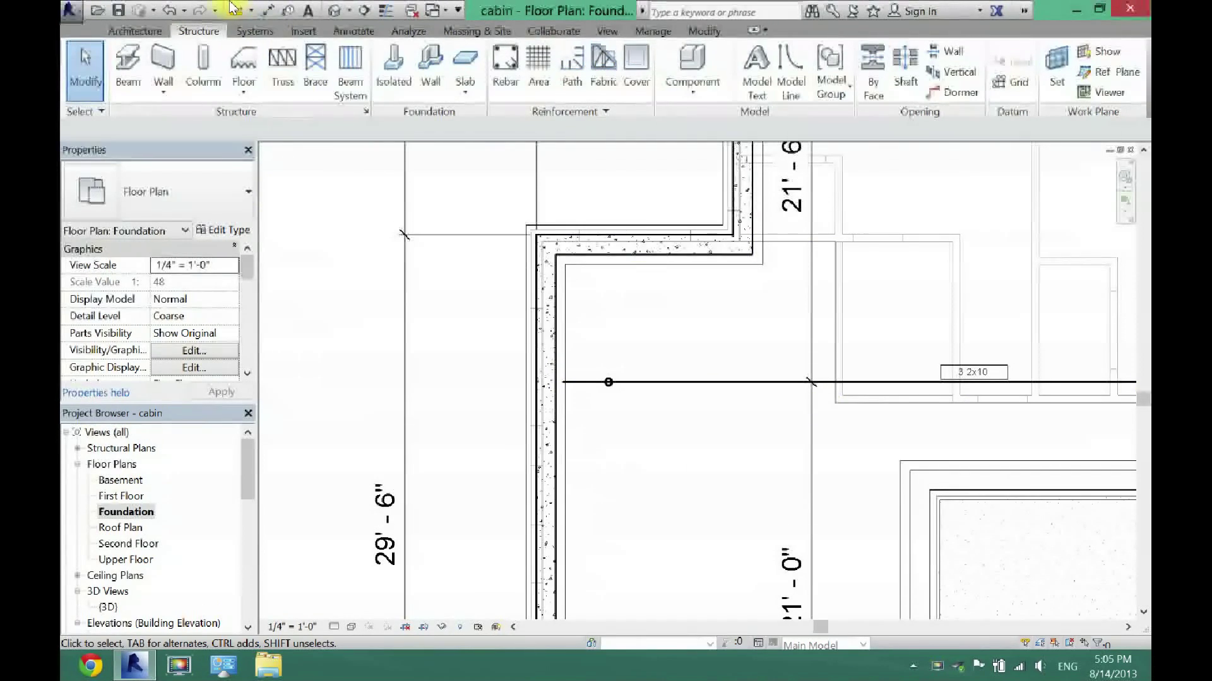
pyautogui.click(266, 10)
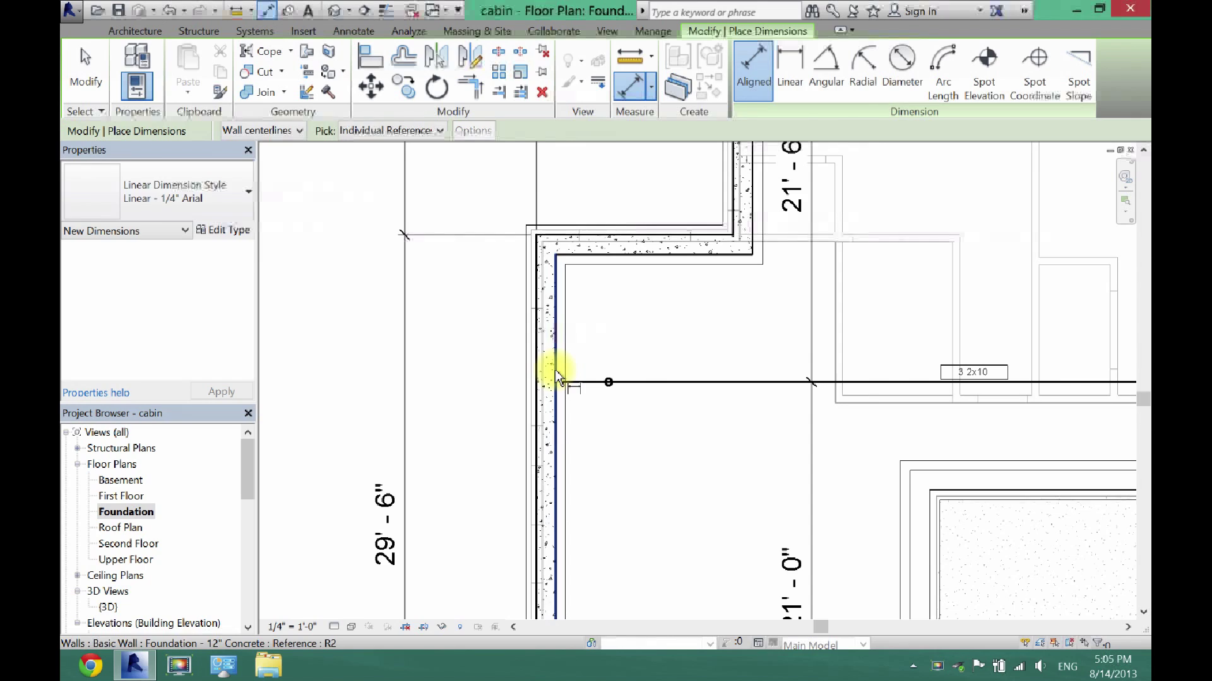
pyautogui.click(555, 375)
pyautogui.click(608, 383)
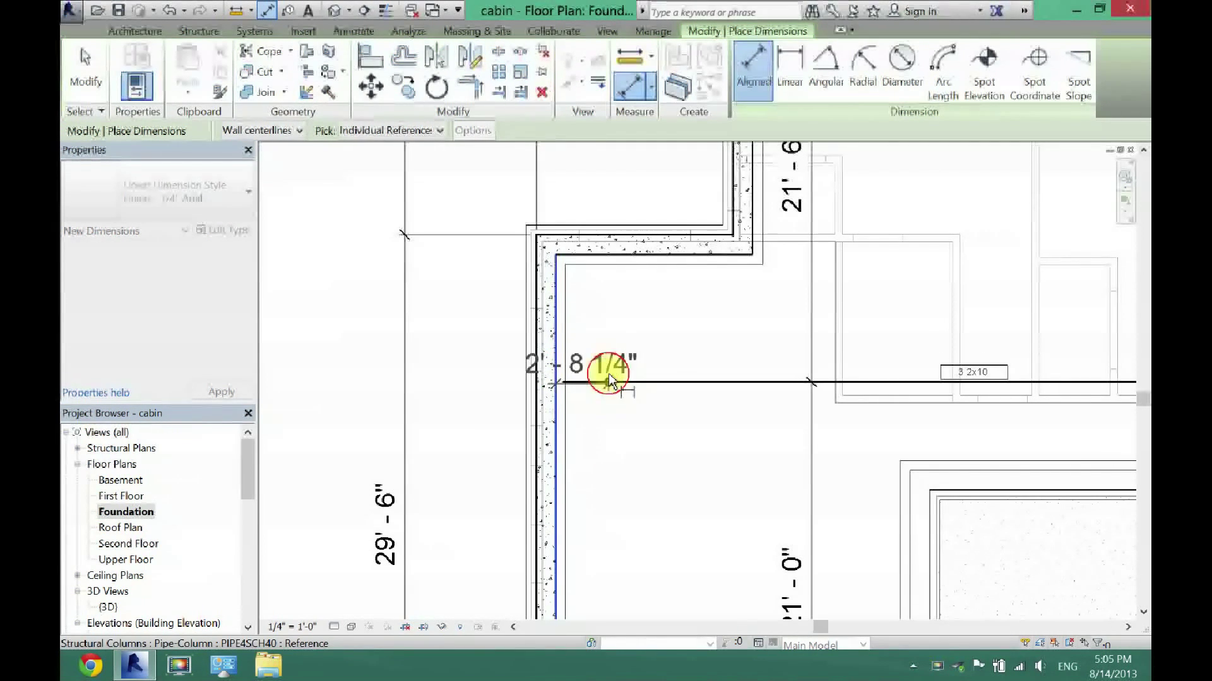
pyautogui.click(584, 348)
pyautogui.press('Escape')
pyautogui.press('Escape')
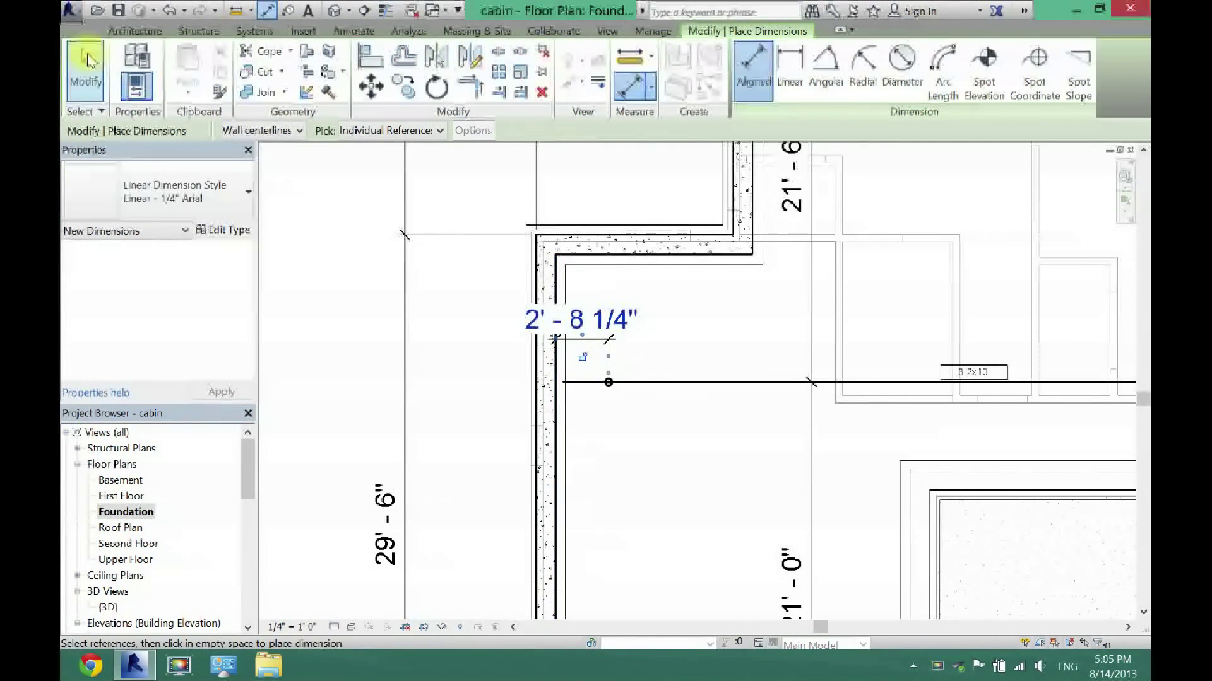
# Reposition the pipe column by setting its dimension from the left foundation wall to 5'.
pyautogui.click(608, 383)
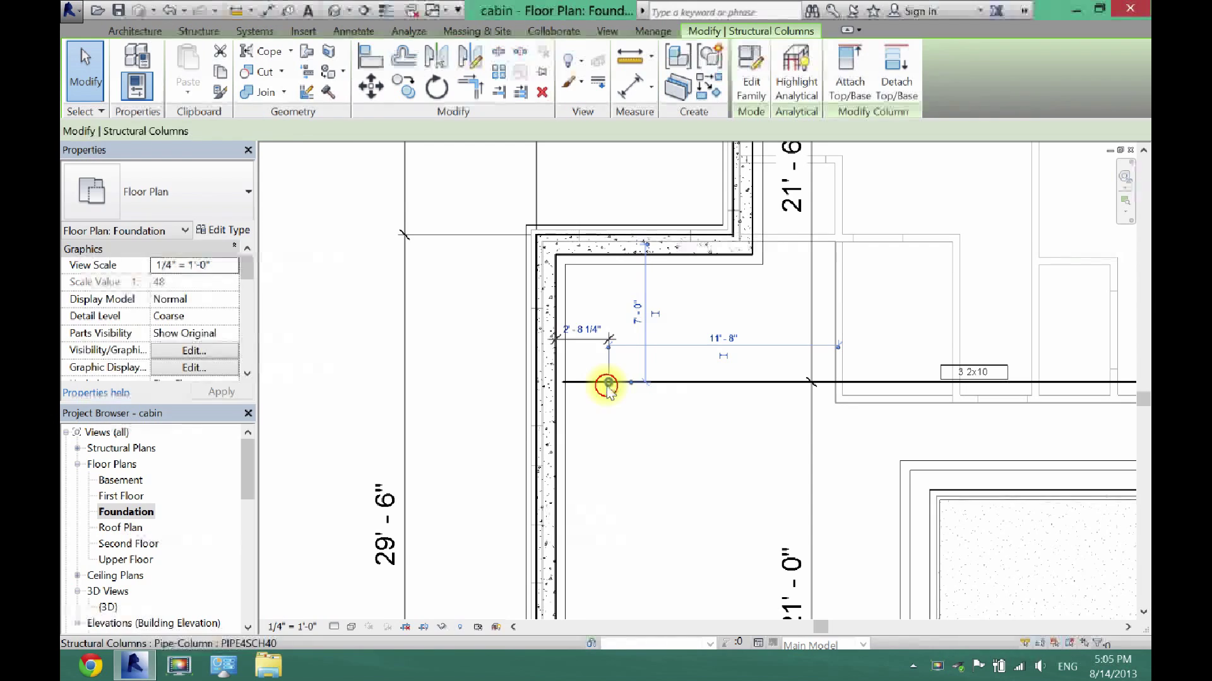
pyautogui.click(585, 326)
pyautogui.write('5')
pyautogui.press('Return')
pyautogui.click(666, 449)
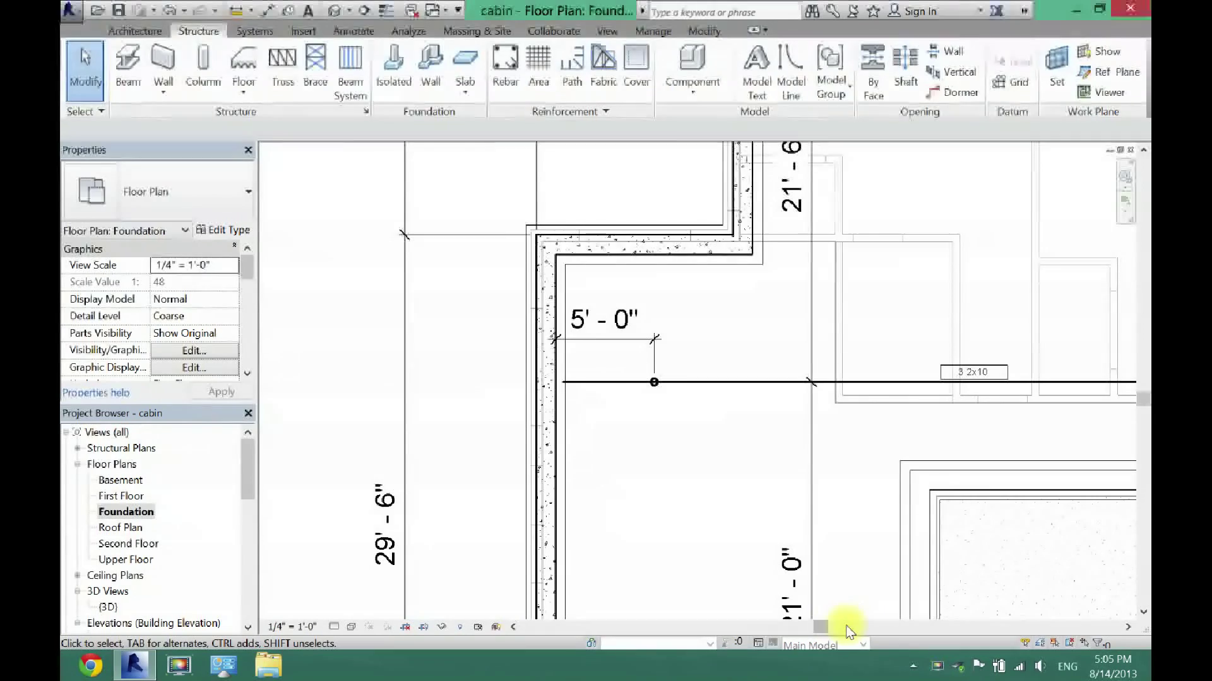
# Copy the pipe column 5'-0" to the right along the 3 2x10 beam.
pyautogui.click(823, 627)
pyautogui.rightClick(824, 628)
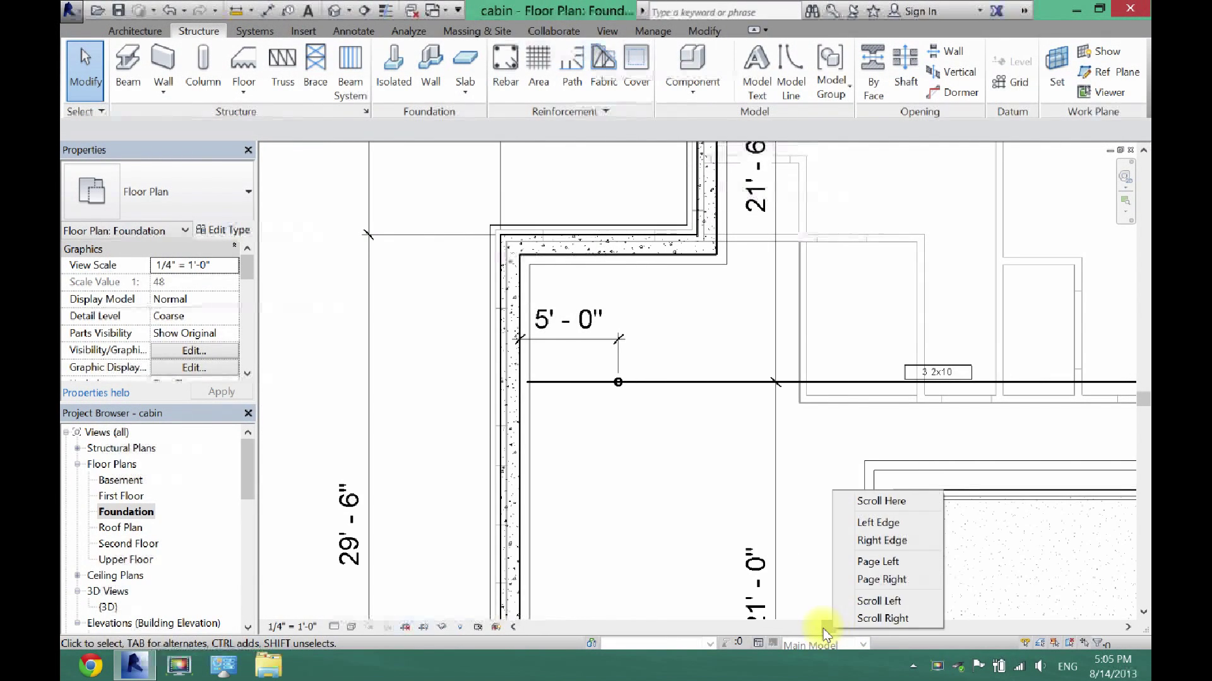
pyautogui.click(823, 627)
pyautogui.rightClick(823, 628)
pyautogui.click(698, 490)
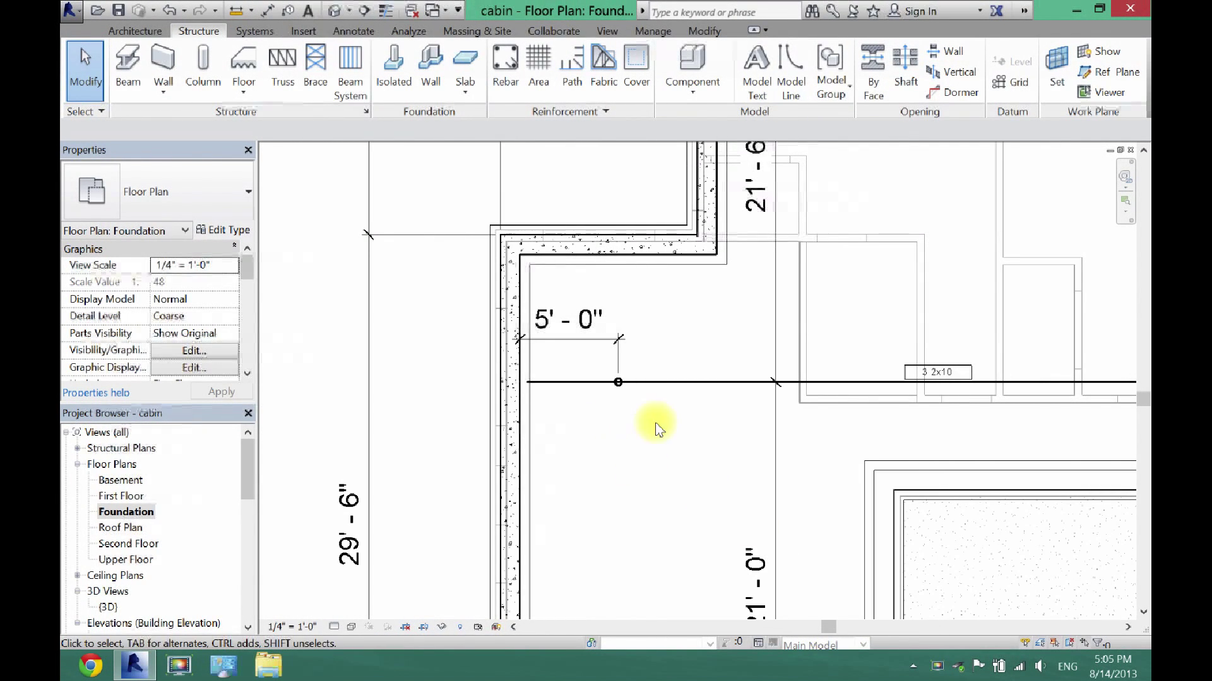
pyautogui.click(620, 387)
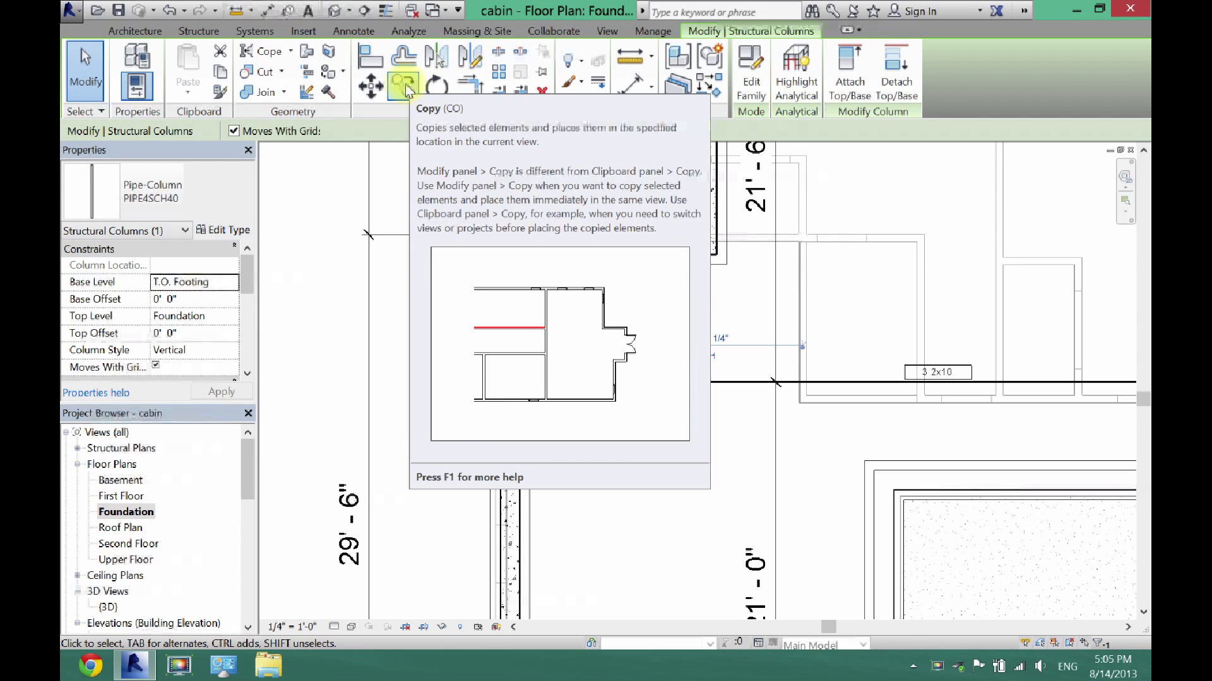
pyautogui.click(408, 89)
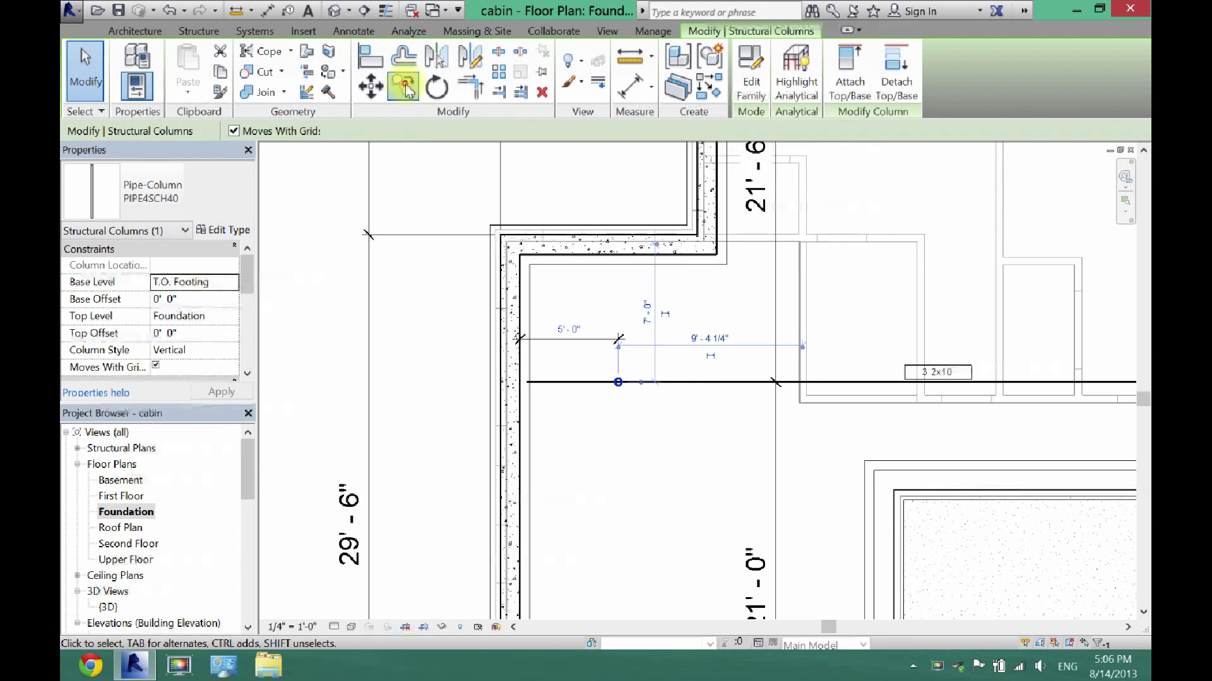
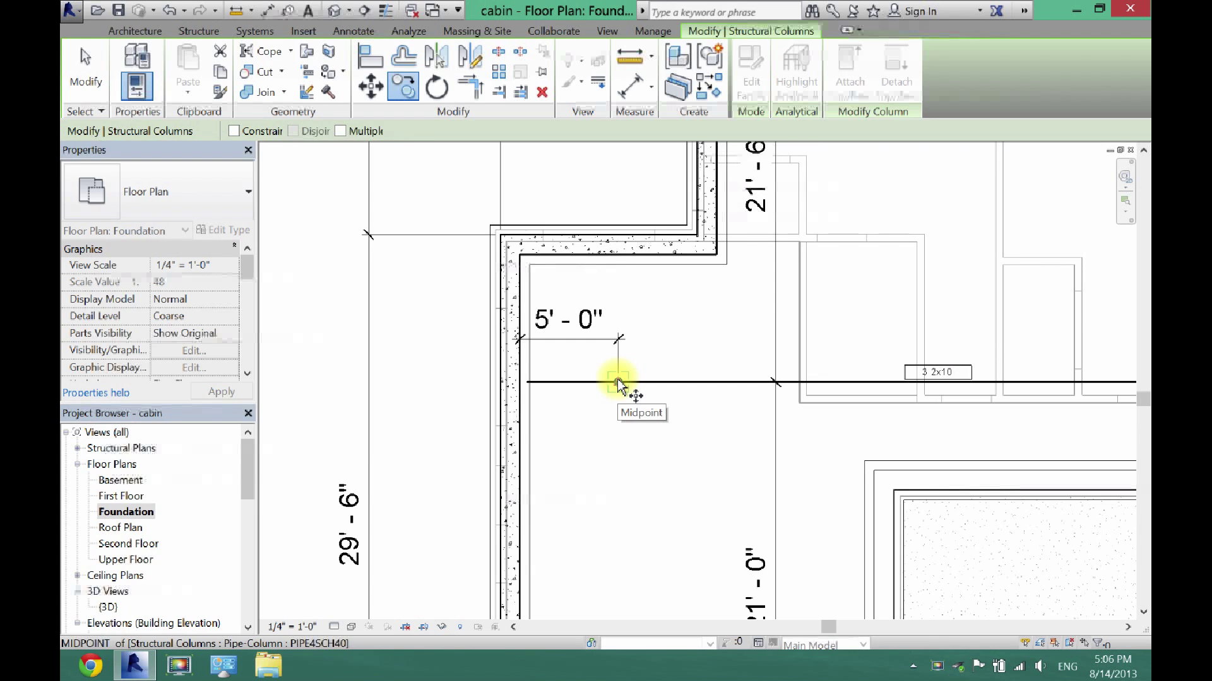
pyautogui.click(617, 381)
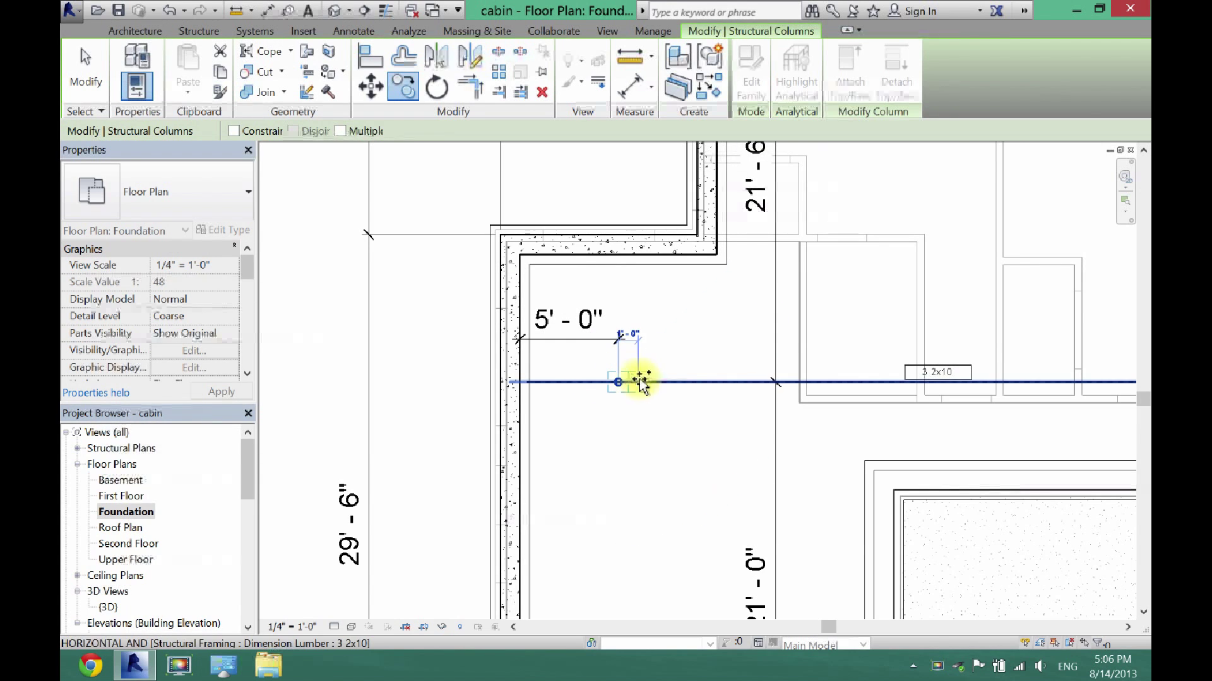
pyautogui.click(713, 382)
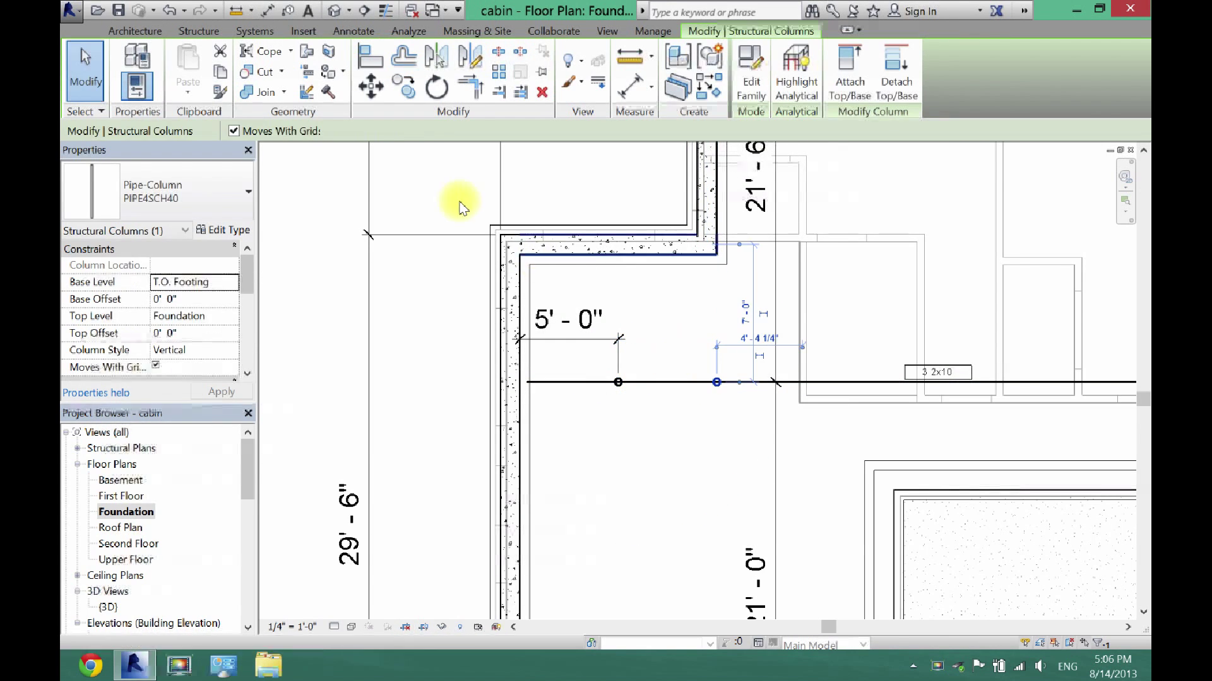
pyautogui.click(425, 117)
pyautogui.rightClick(714, 379)
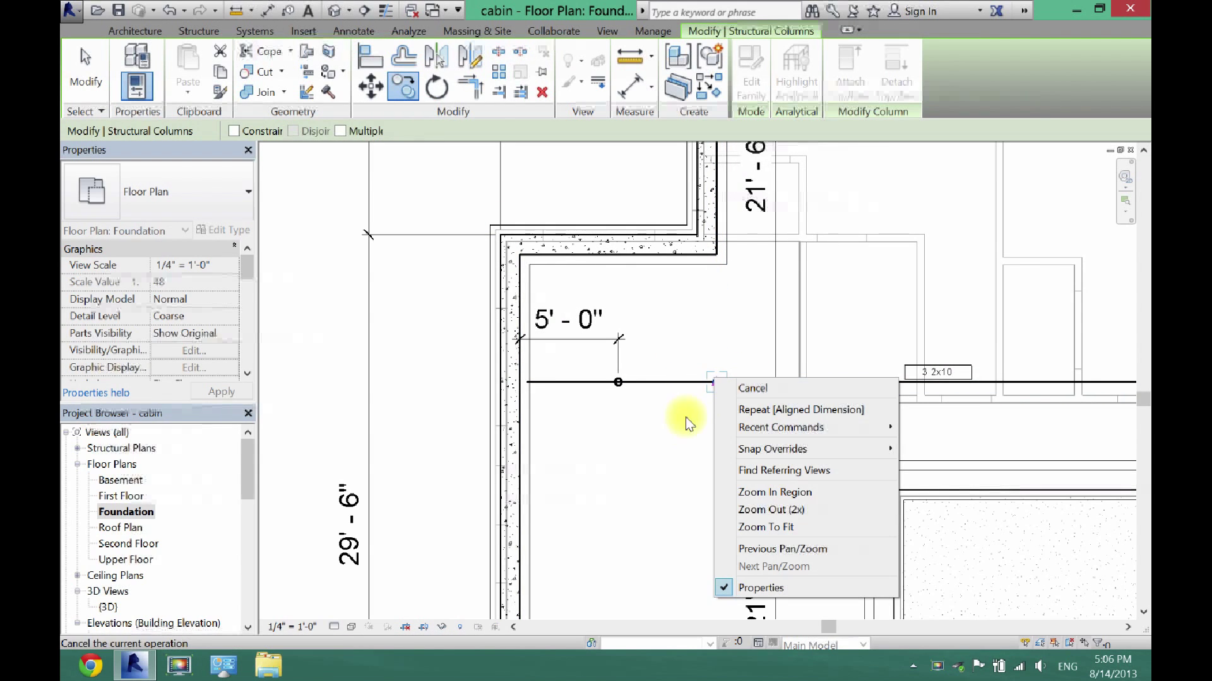
pyautogui.press('Escape')
pyautogui.click(74, 77)
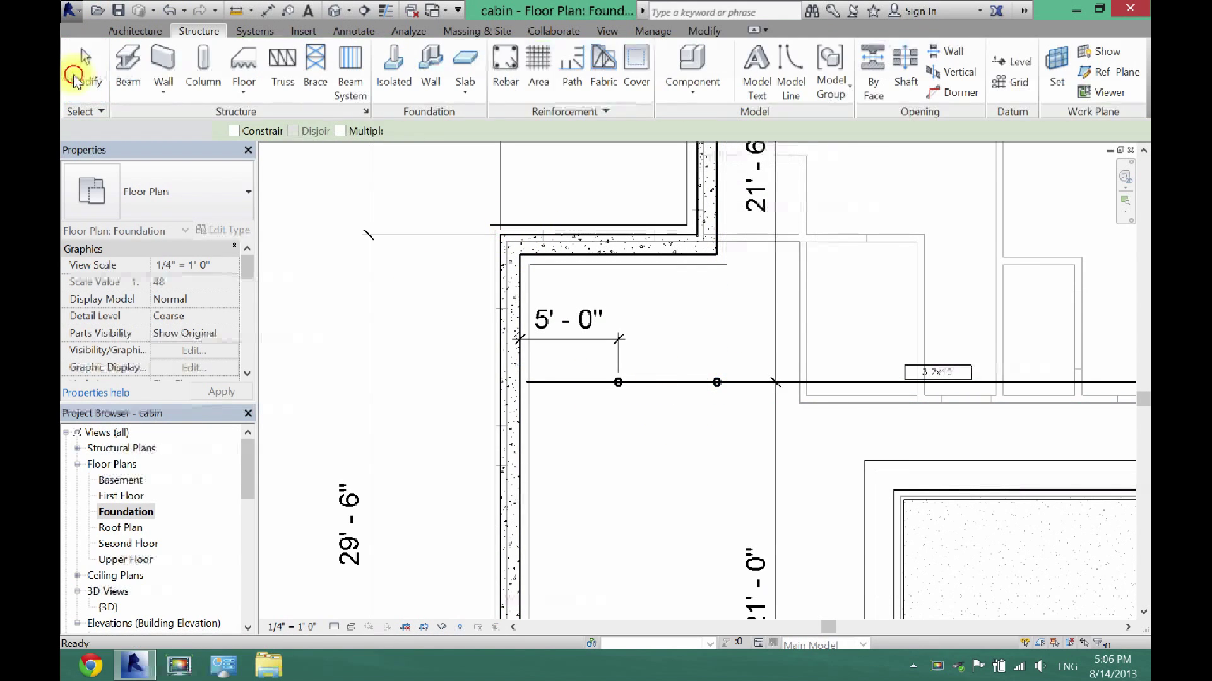
# Copy the second pipe column 5'-0" farther right along the beam to make a third column.
pyautogui.click(717, 383)
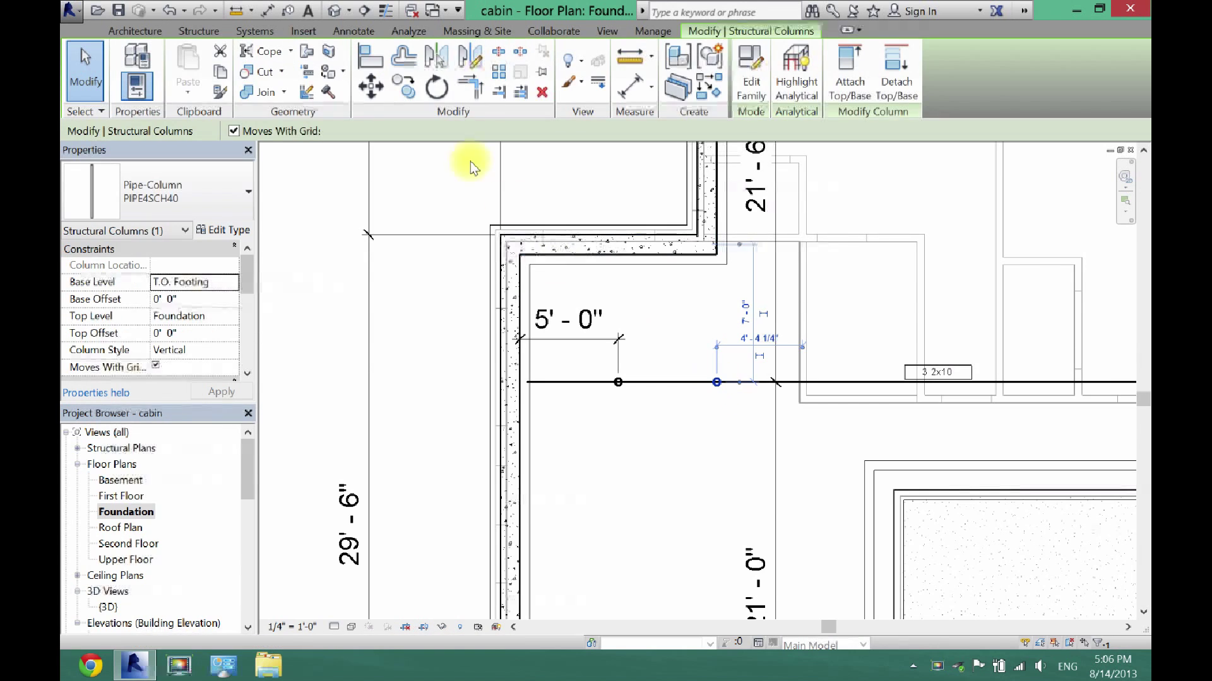
pyautogui.click(402, 87)
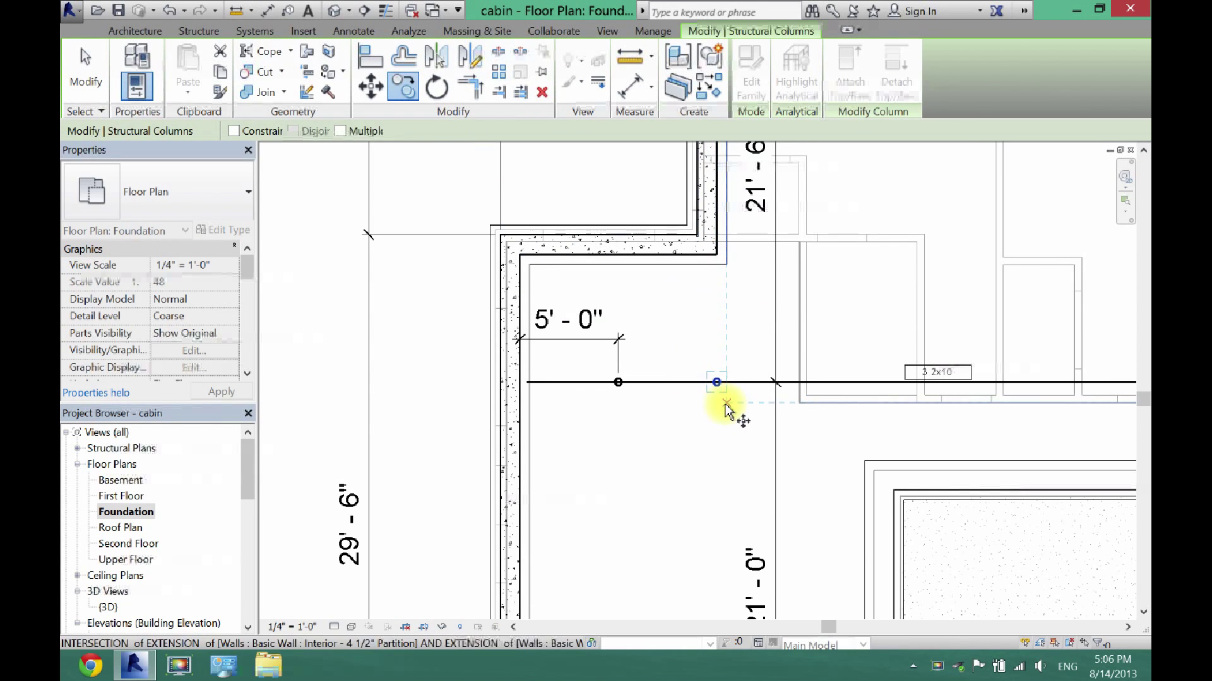
pyautogui.click(718, 381)
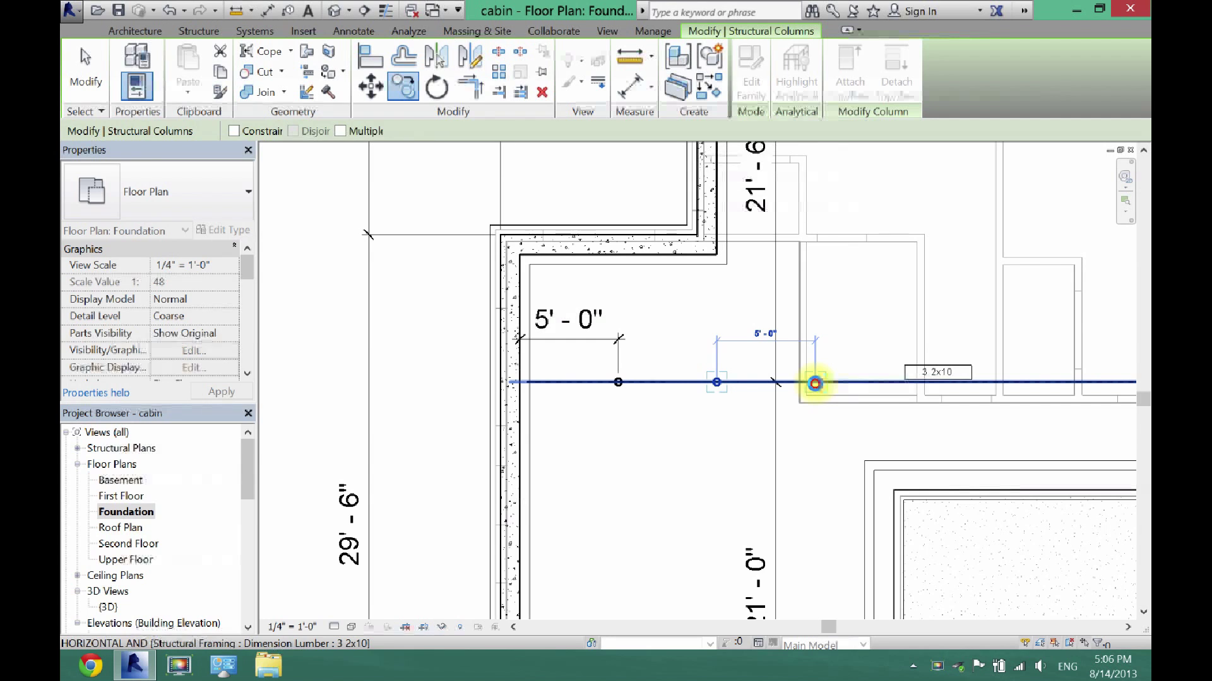
pyautogui.click(815, 383)
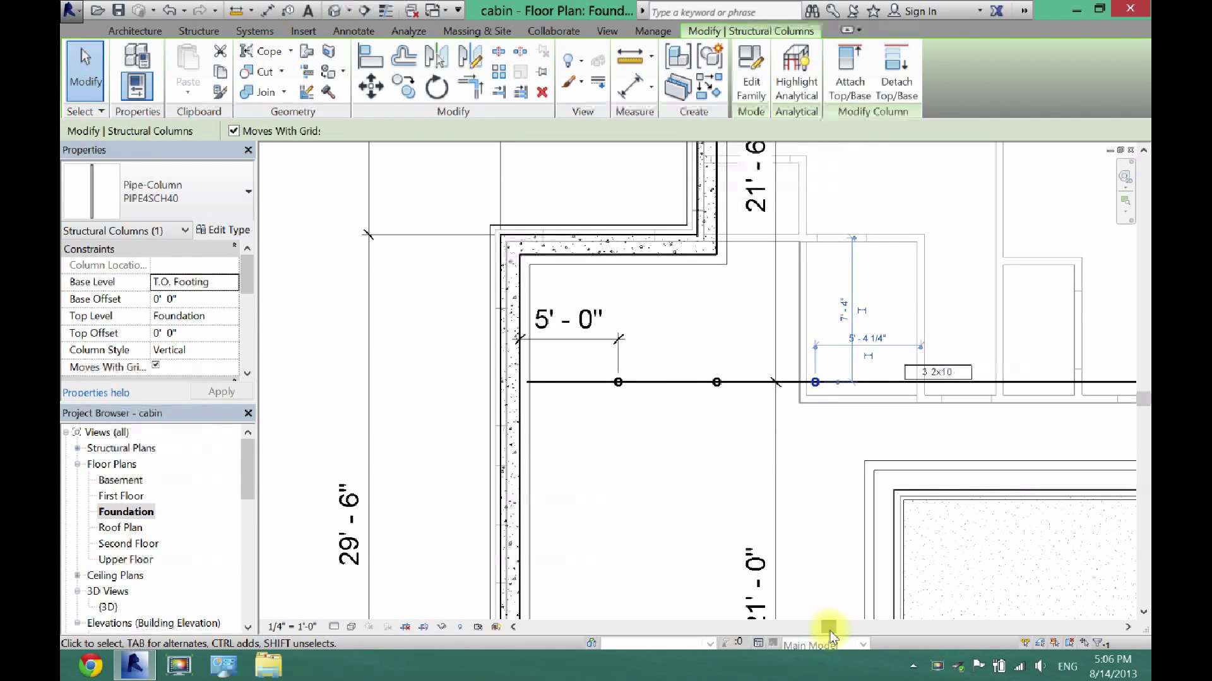
# Copy all three pipe columns together to the right along the beam, continuing the row at the same 5' spacing.
pyautogui.moveTo(830, 631); pyautogui.dragTo(861, 626)
pyautogui.rightClick(861, 626)
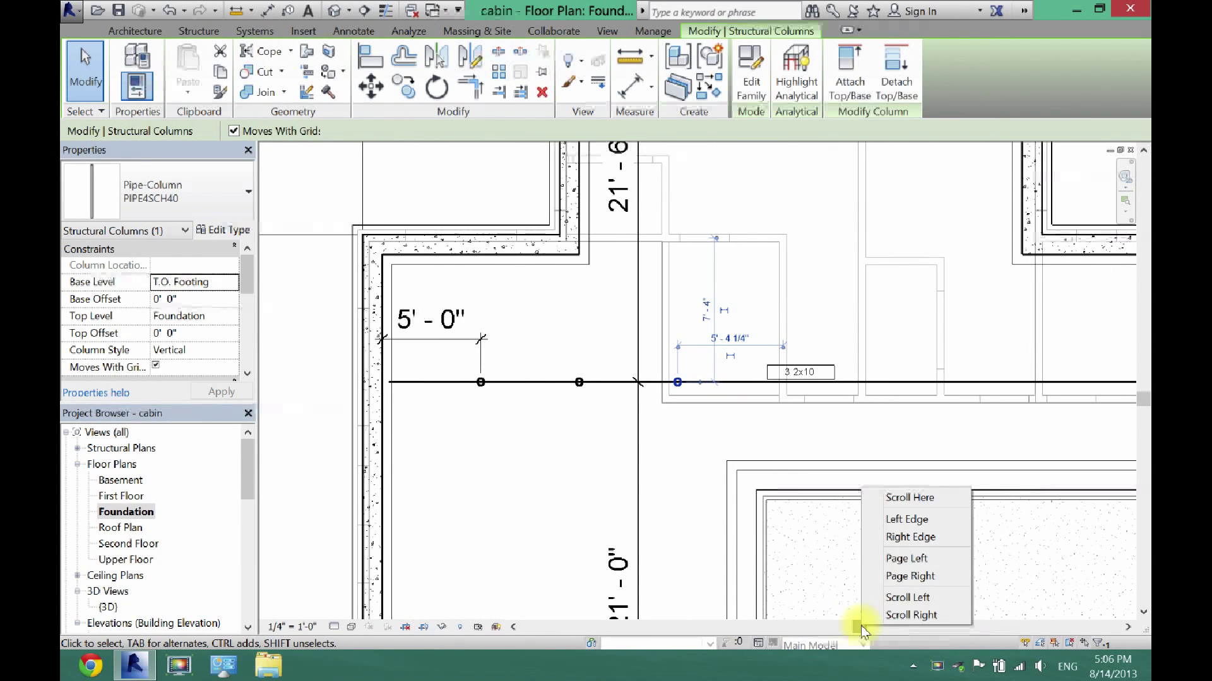
pyautogui.click(685, 438)
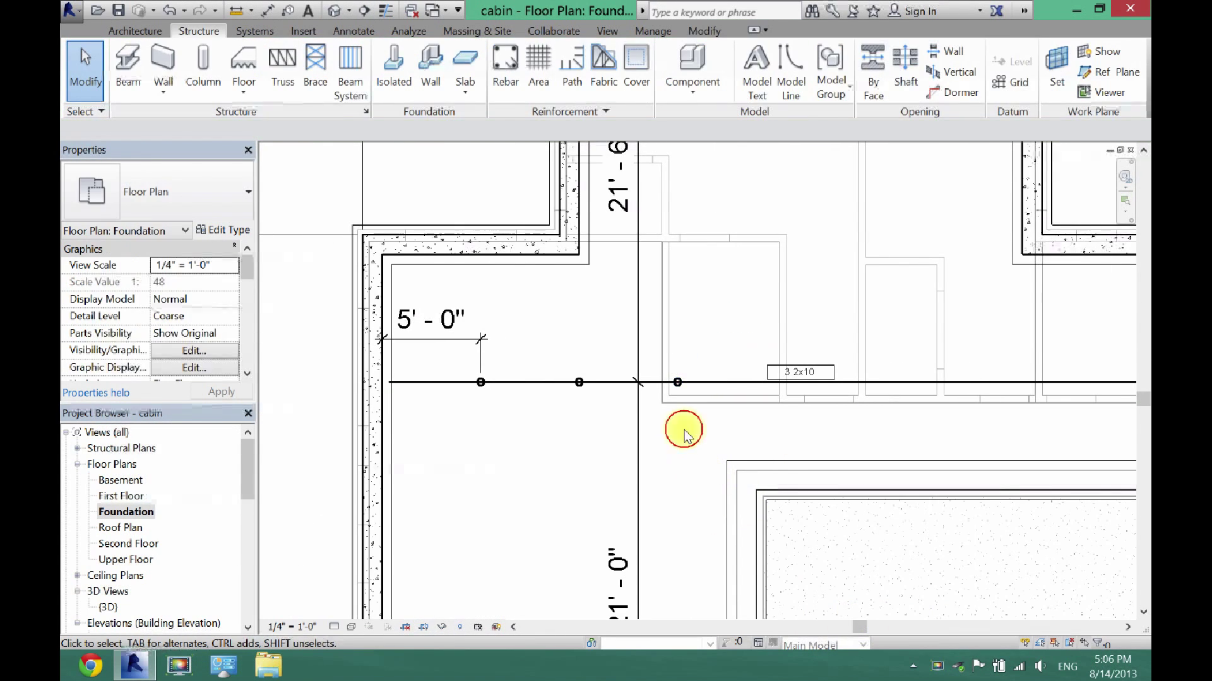
pyautogui.click(680, 383)
pyautogui.keyDown('ctrl'); pyautogui.click(580, 382); pyautogui.keyUp('ctrl')
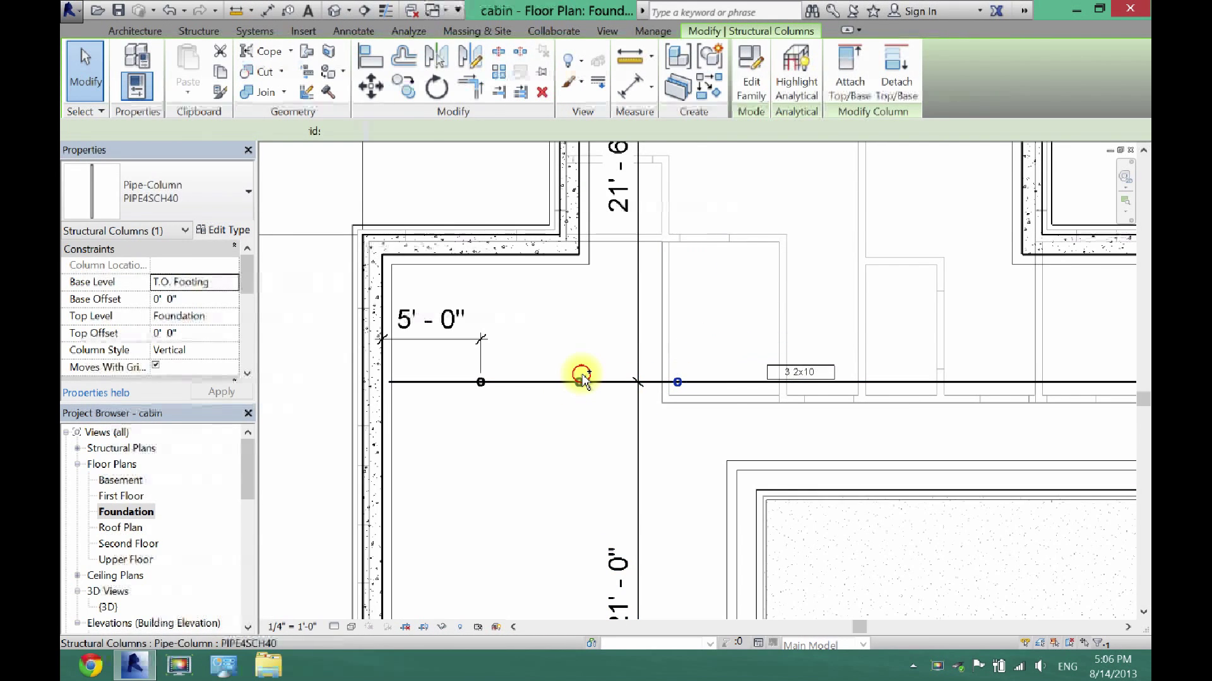
pyautogui.keyDown('ctrl'); pyautogui.click(479, 382); pyautogui.keyUp('ctrl')
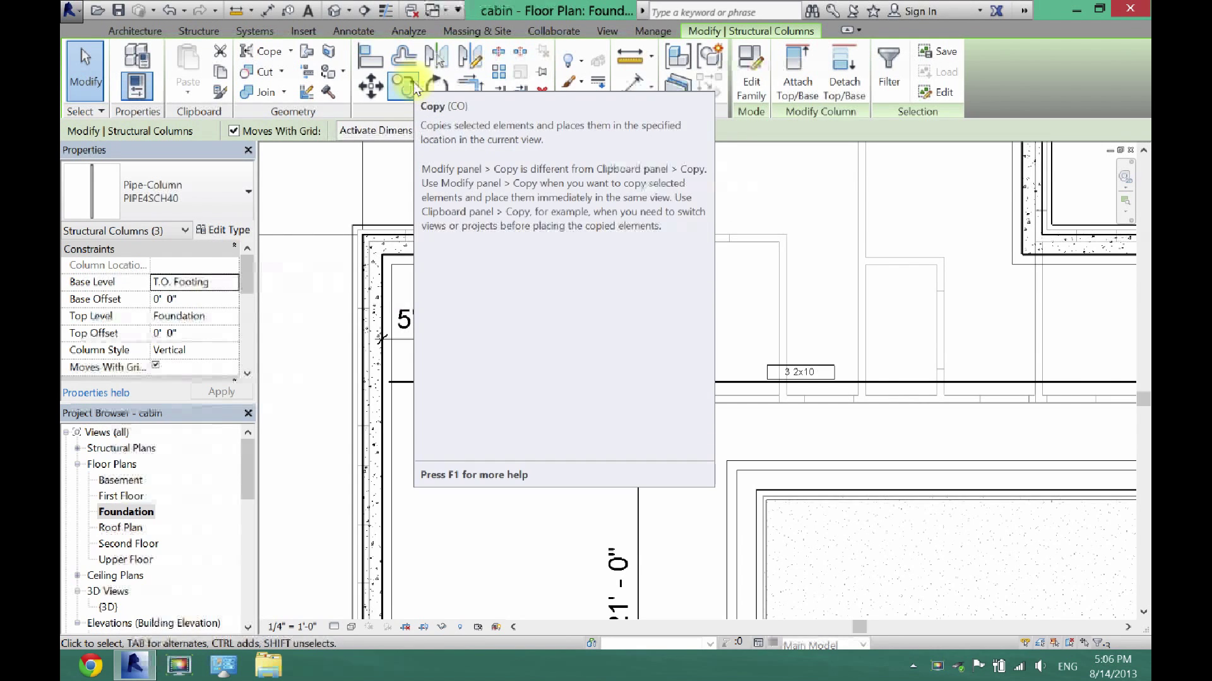
pyautogui.click(403, 87)
pyautogui.click(579, 383)
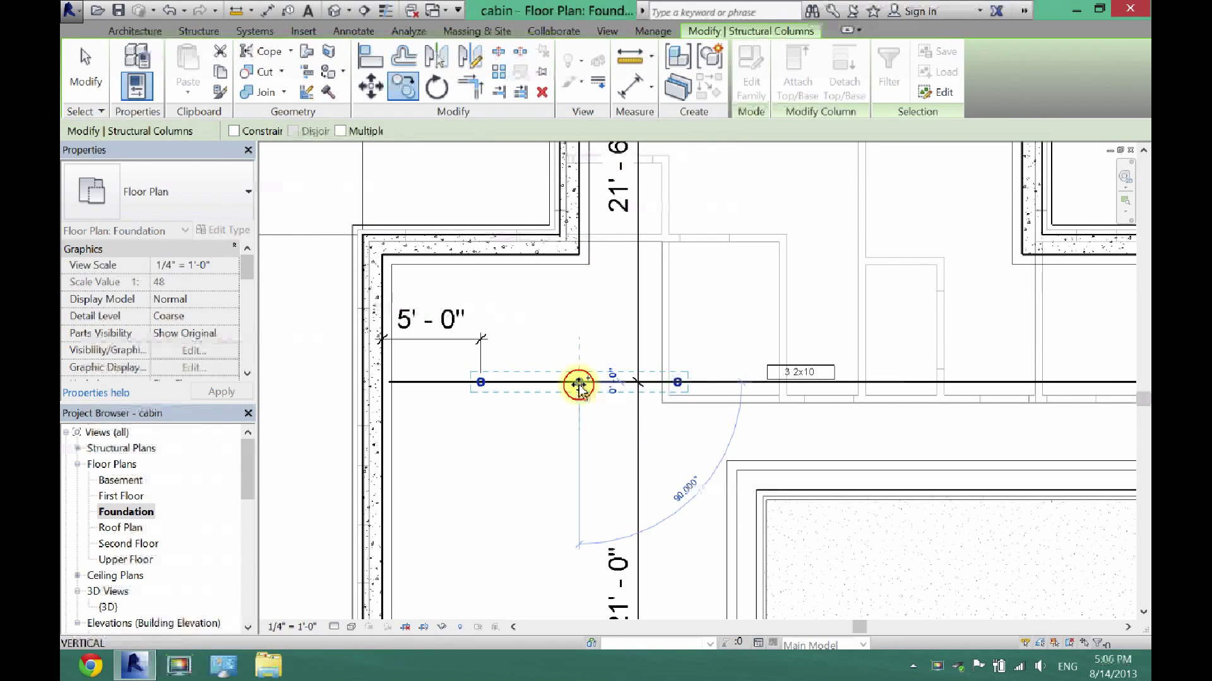
pyautogui.click(875, 385)
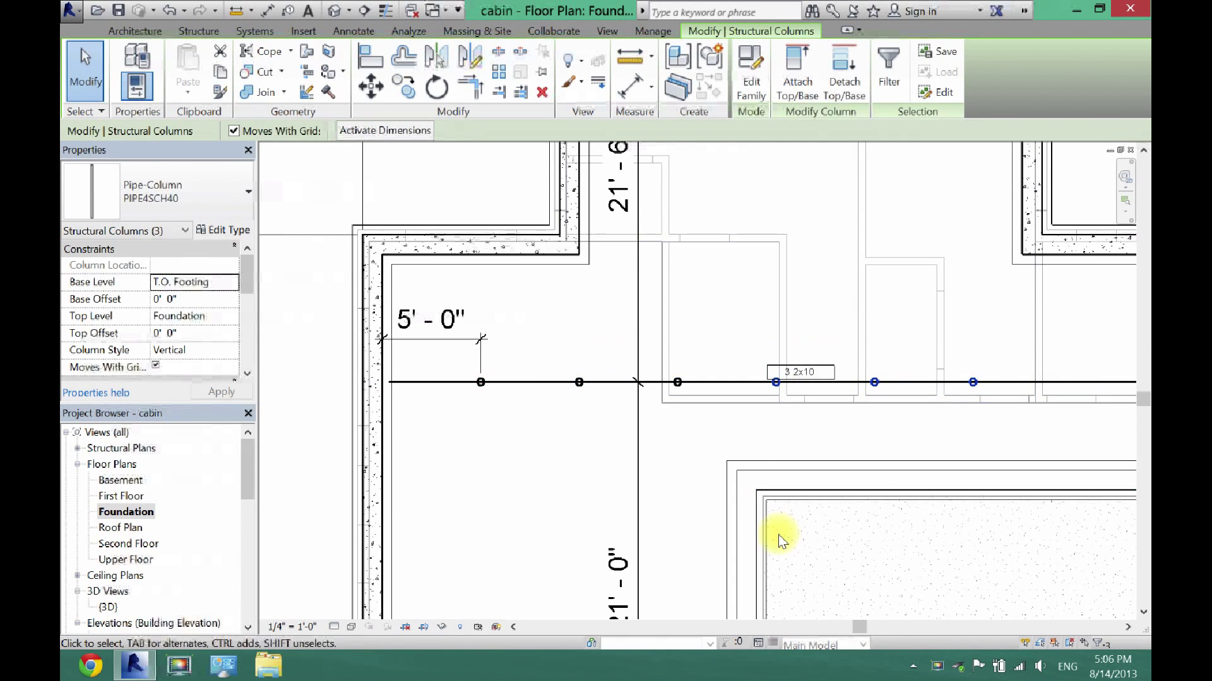
# Copy the two rightmost pipe columns along the beam toward the right foundation wall, keeping the same 5' spacing.
pyautogui.rightClick(867, 627)
pyautogui.press('Escape')
pyautogui.moveTo(860, 625); pyautogui.dragTo(944, 624)
pyautogui.click(605, 427)
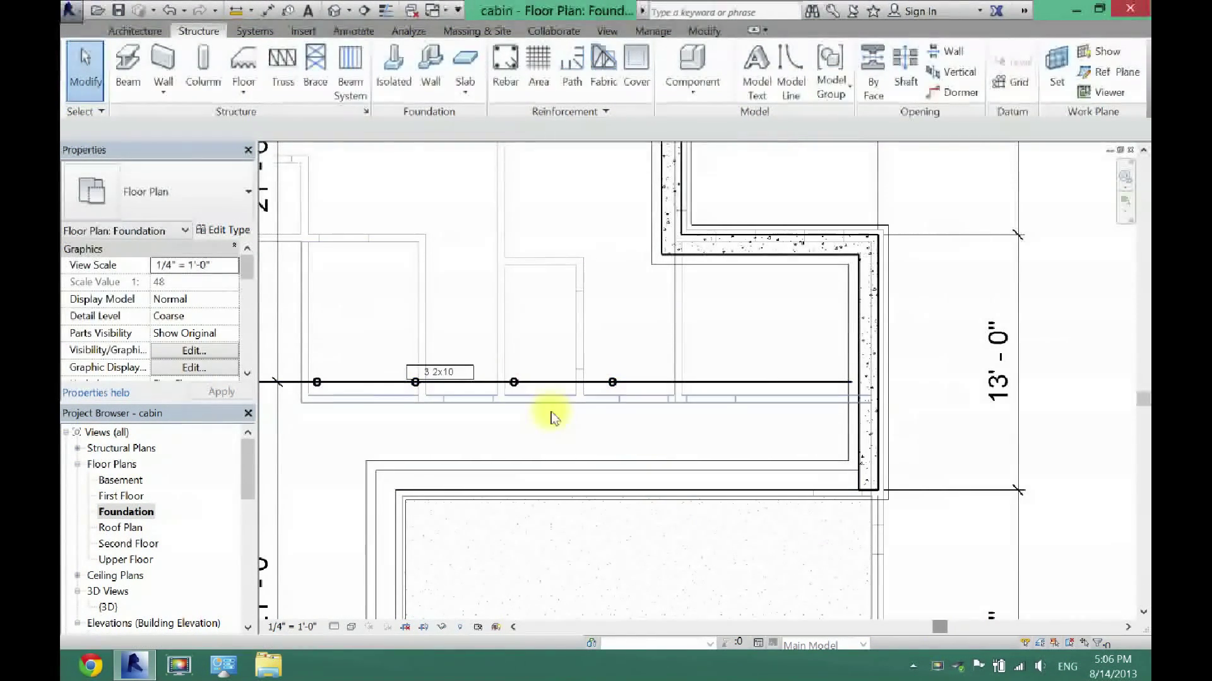
pyautogui.moveTo(653, 447); pyautogui.dragTo(512, 391)
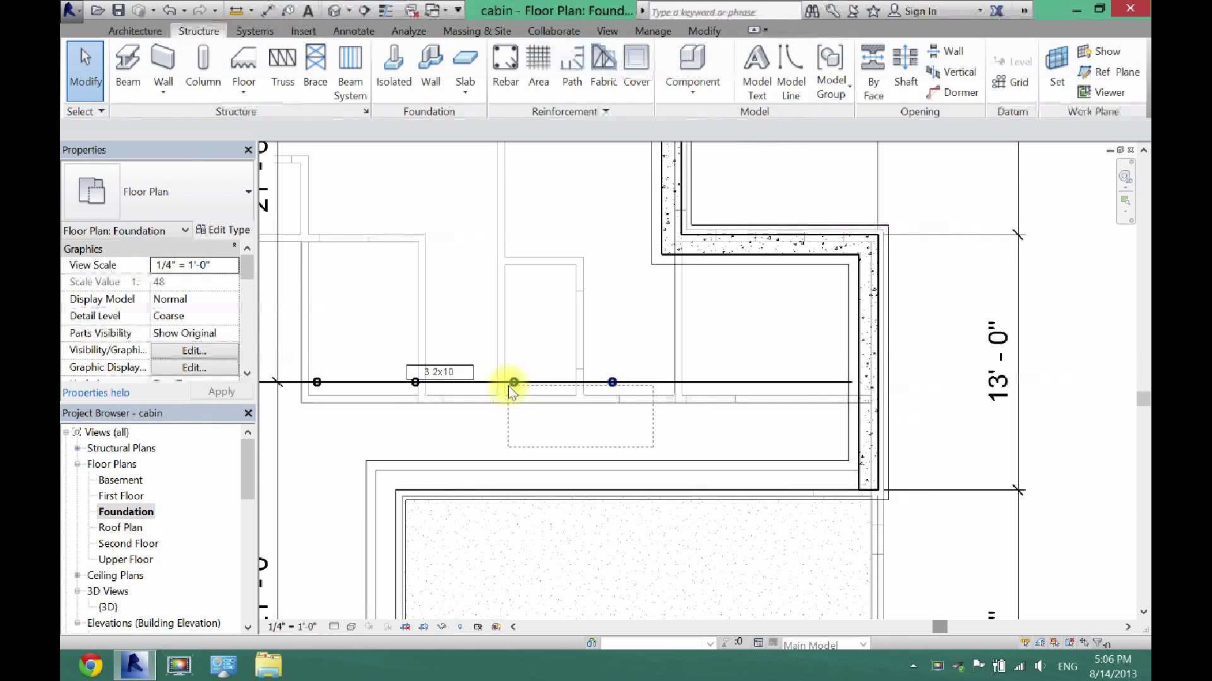
pyautogui.click(404, 88)
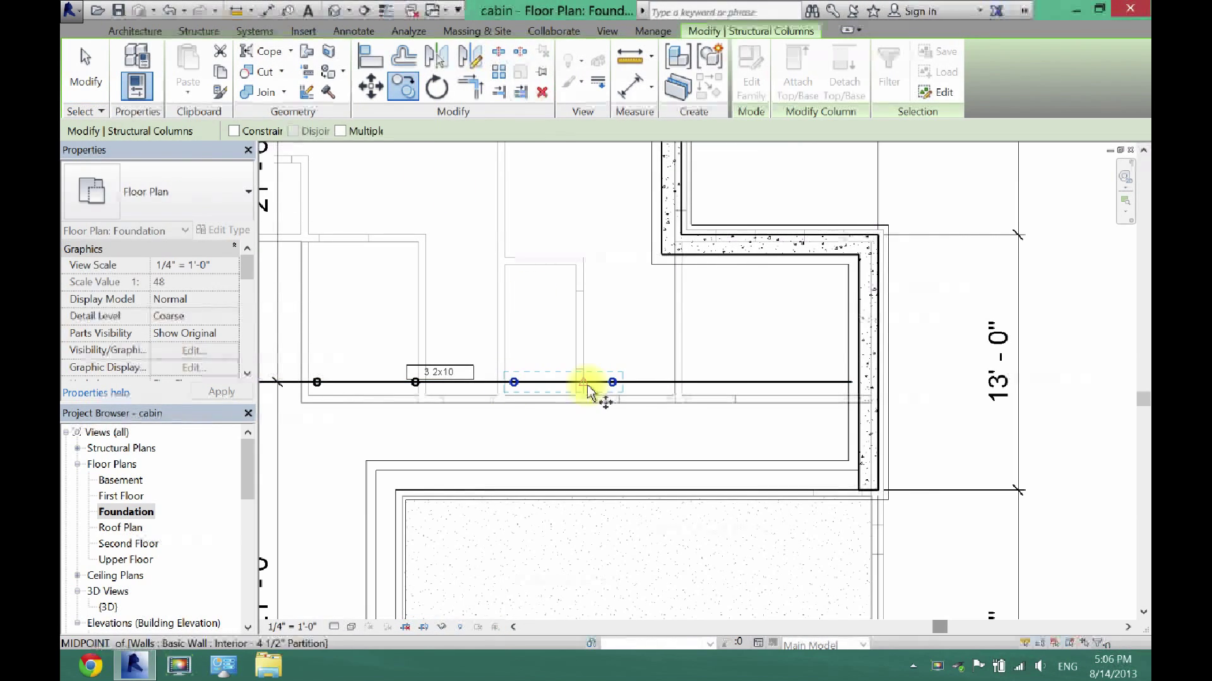
pyautogui.click(585, 382)
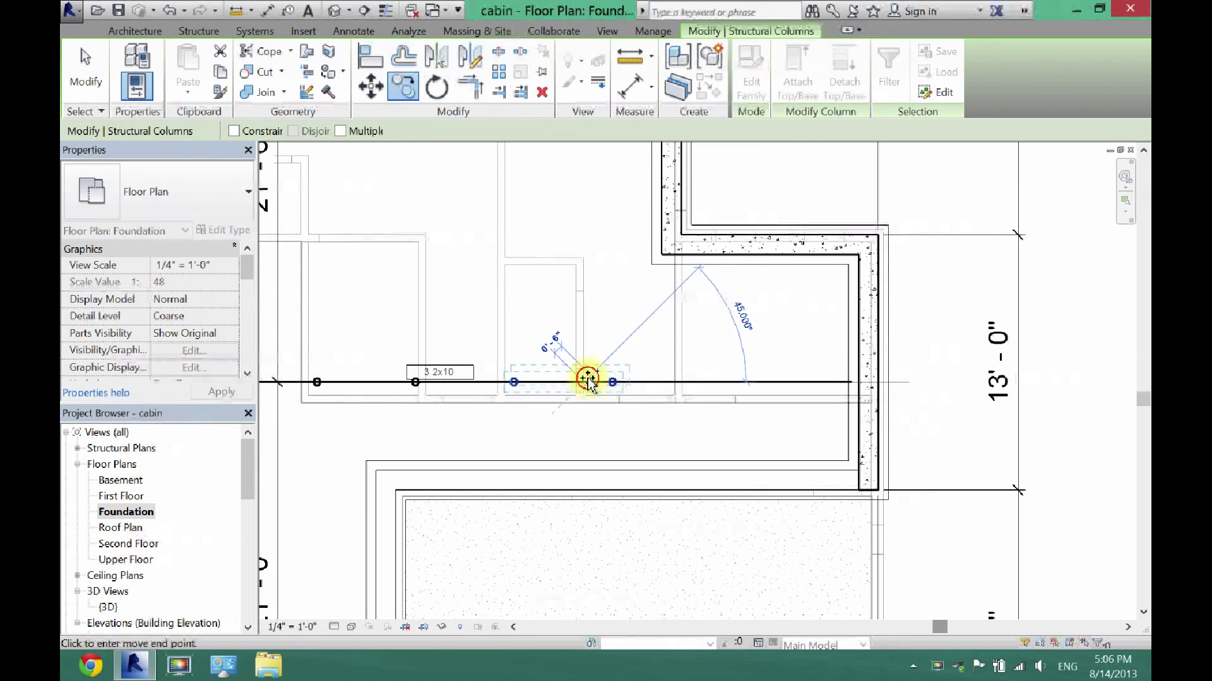
pyautogui.click(780, 385)
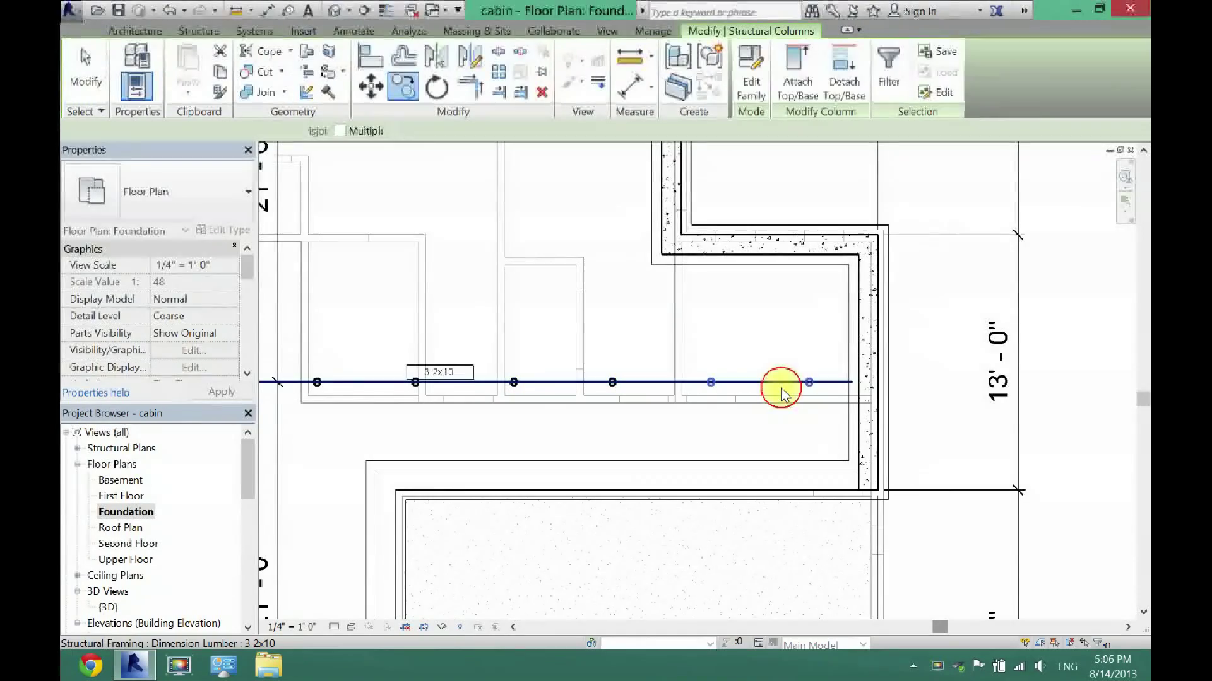
pyautogui.rightClick(461, 420)
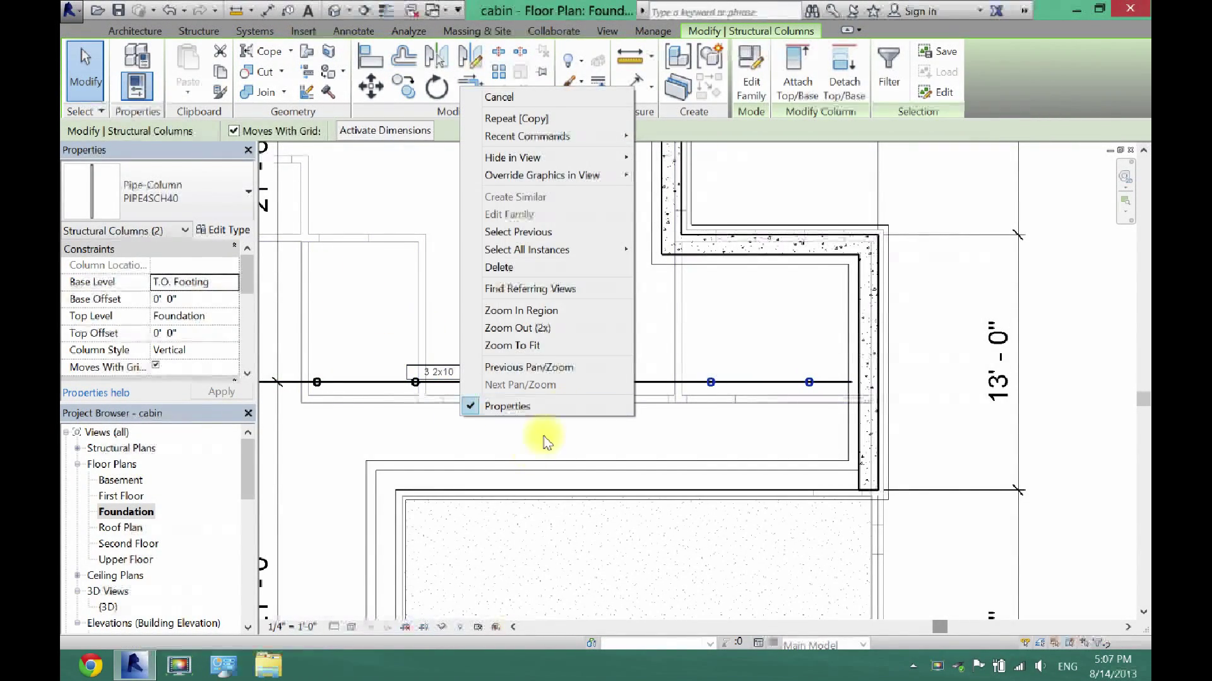
pyautogui.click(523, 443)
# Add an aligned dimension string above the beam from the leftmost pipe column through every column to the inner face of the right foundation wall.
pyautogui.moveTo(935, 631)
pyautogui.mouseDown()
pyautogui.moveTo(860, 628)
pyautogui.moveTo(887, 628)
pyautogui.mouseUp()
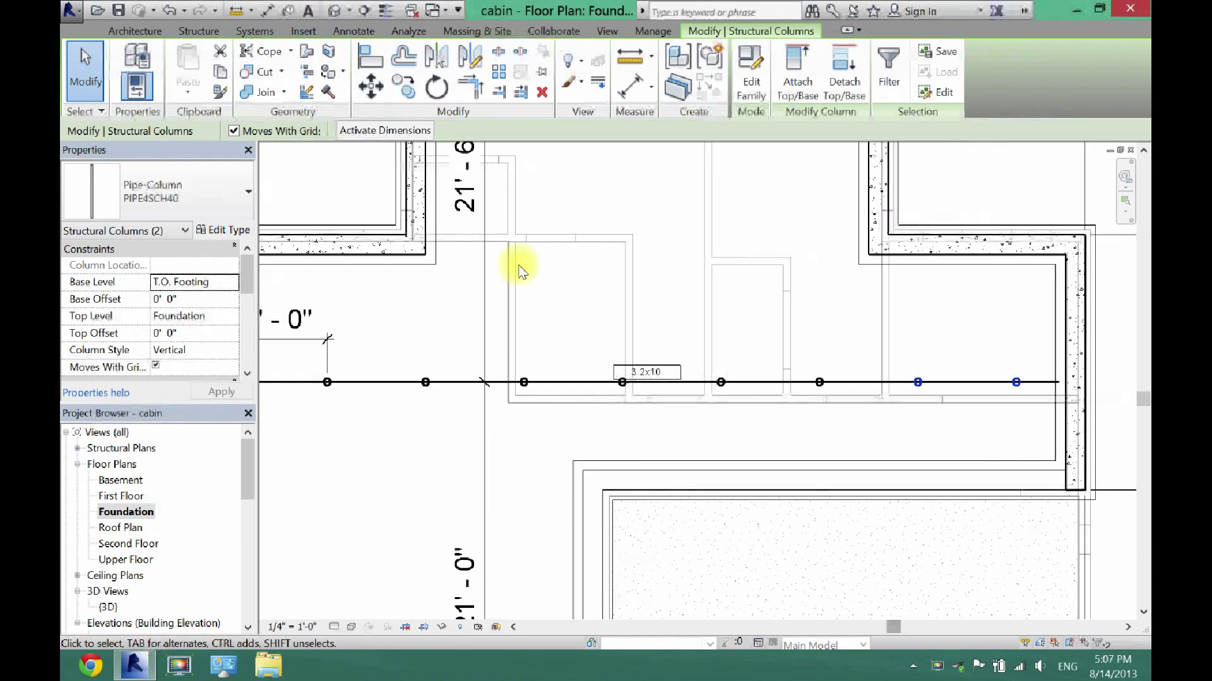
pyautogui.click(265, 10)
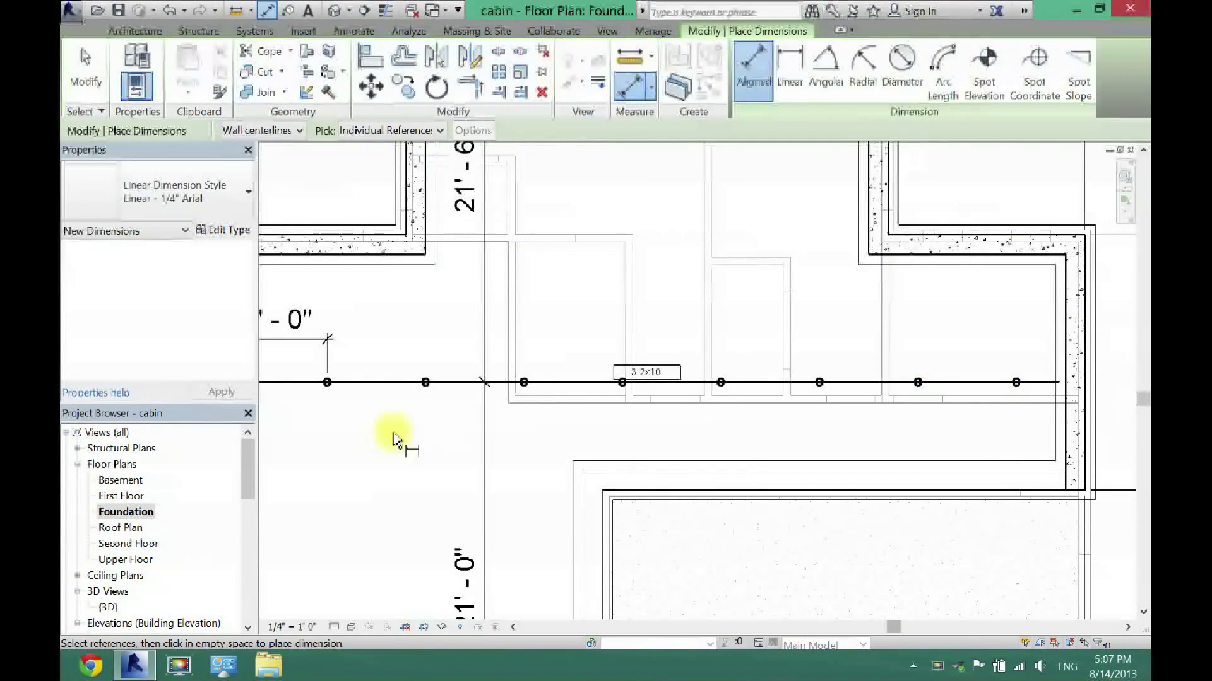
pyautogui.click(328, 383)
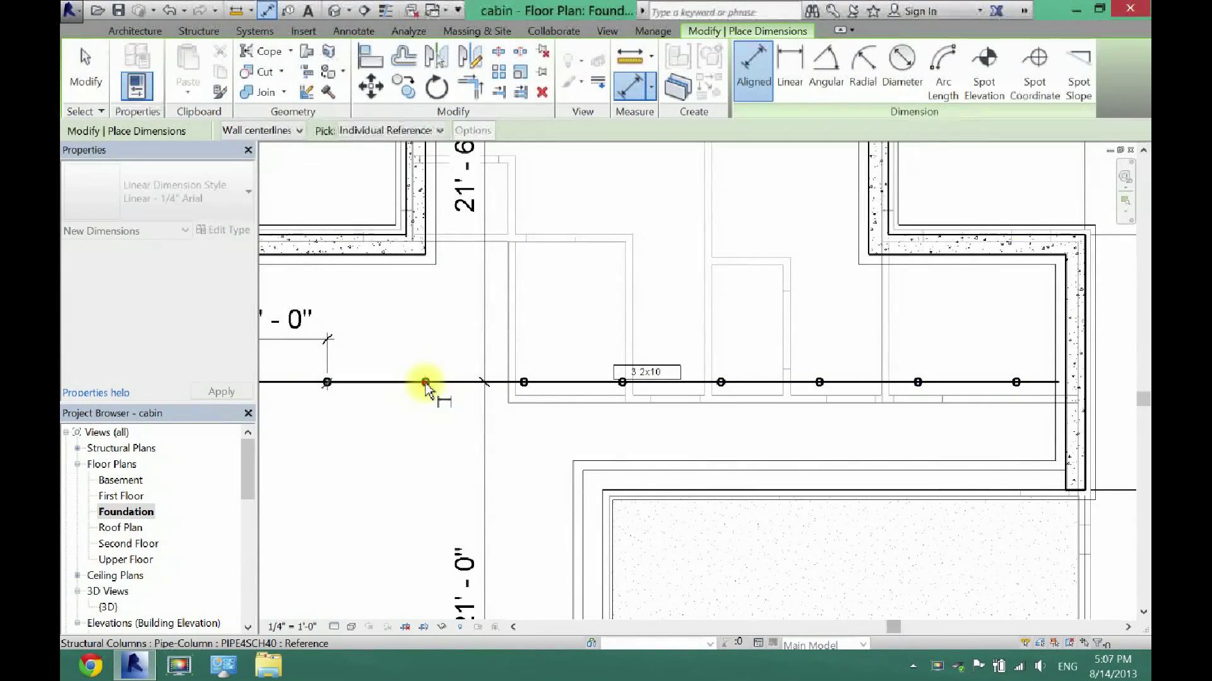
pyautogui.click(426, 383)
pyautogui.click(525, 383)
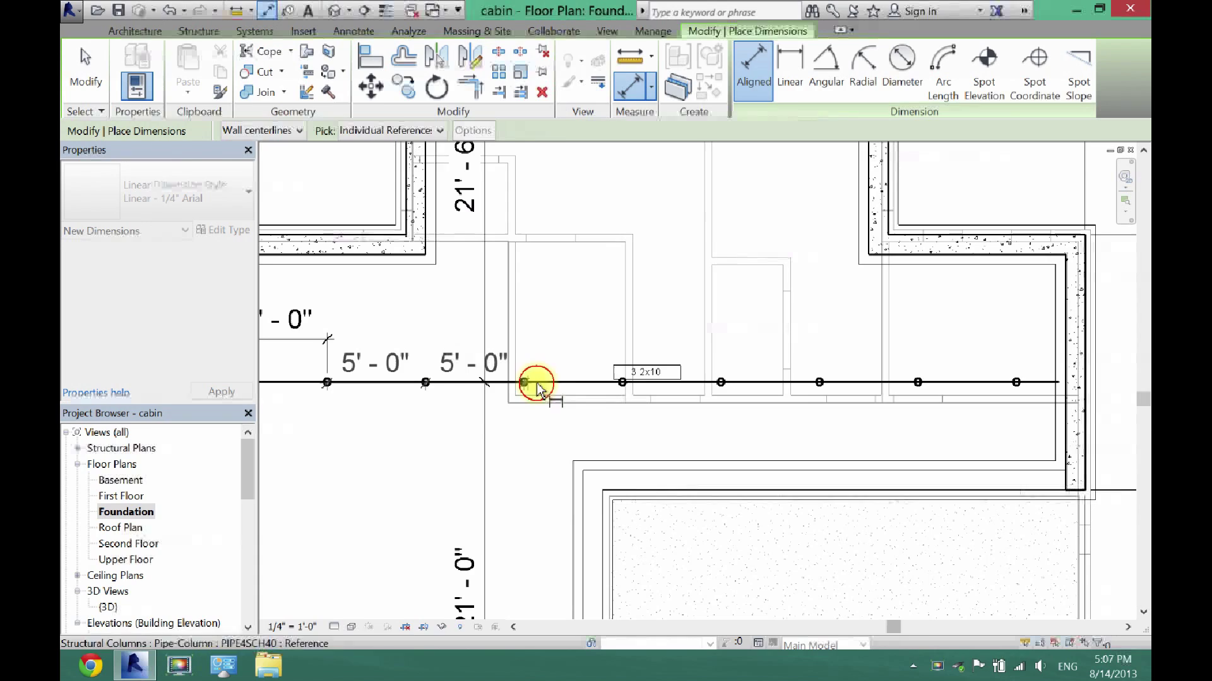
pyautogui.click(623, 383)
pyautogui.click(721, 383)
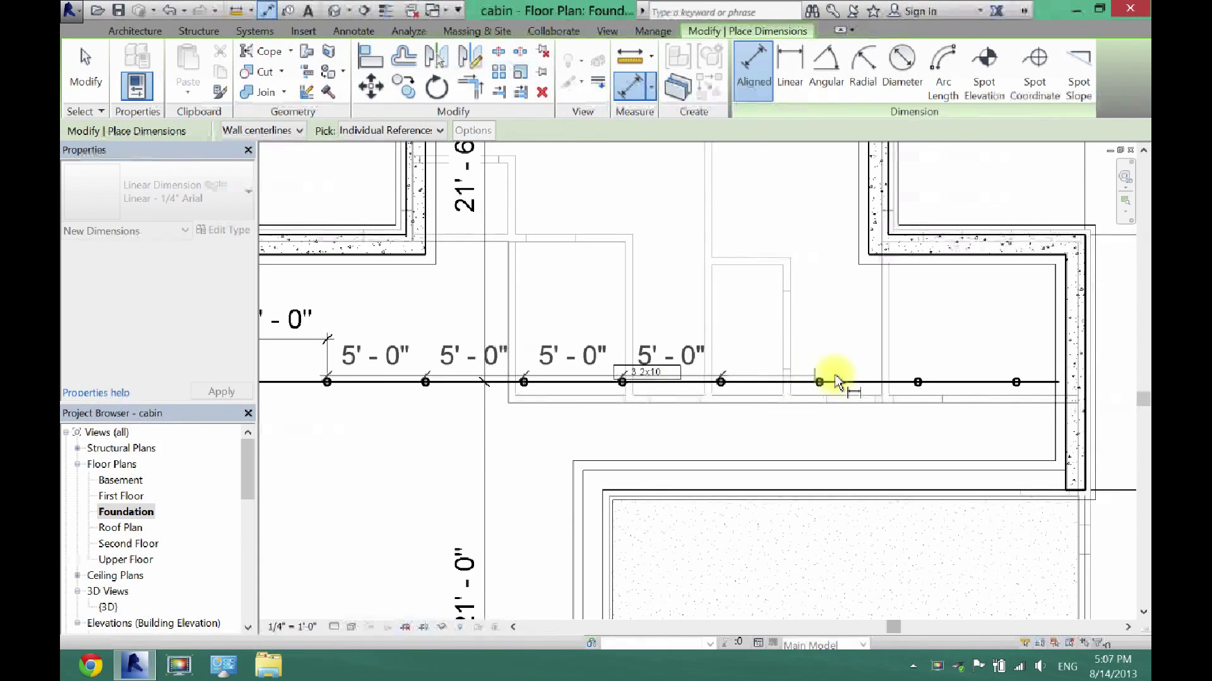
pyautogui.click(819, 382)
pyautogui.click(918, 383)
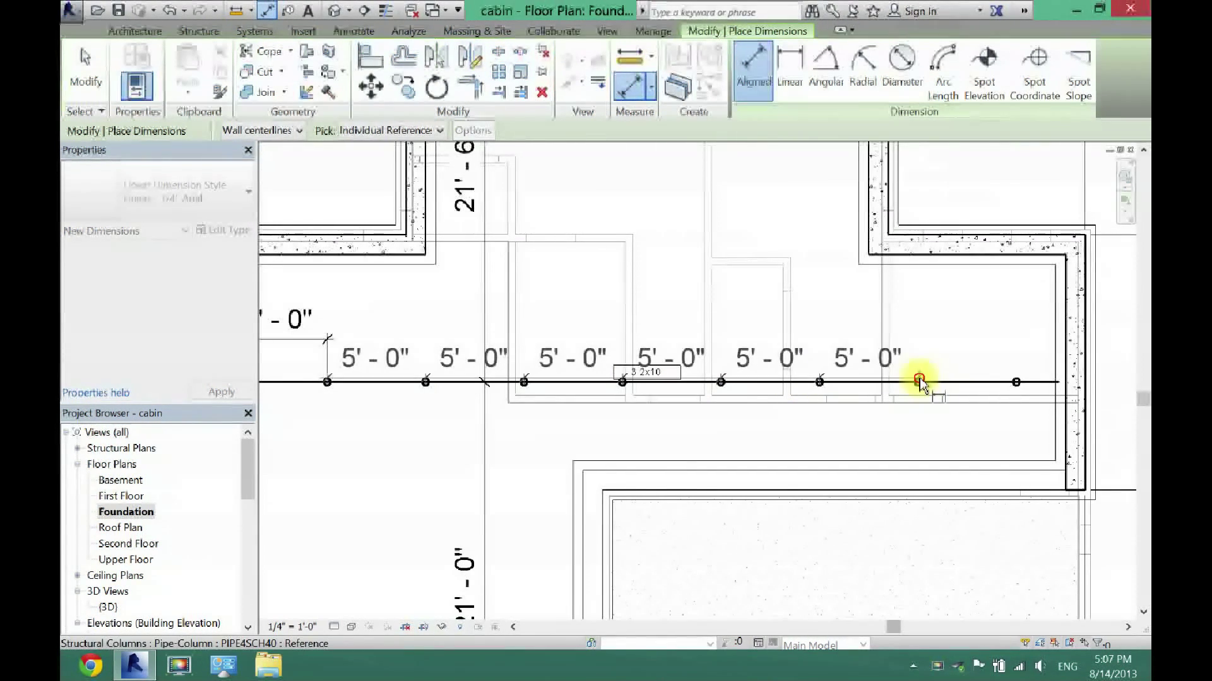
pyautogui.click(1016, 382)
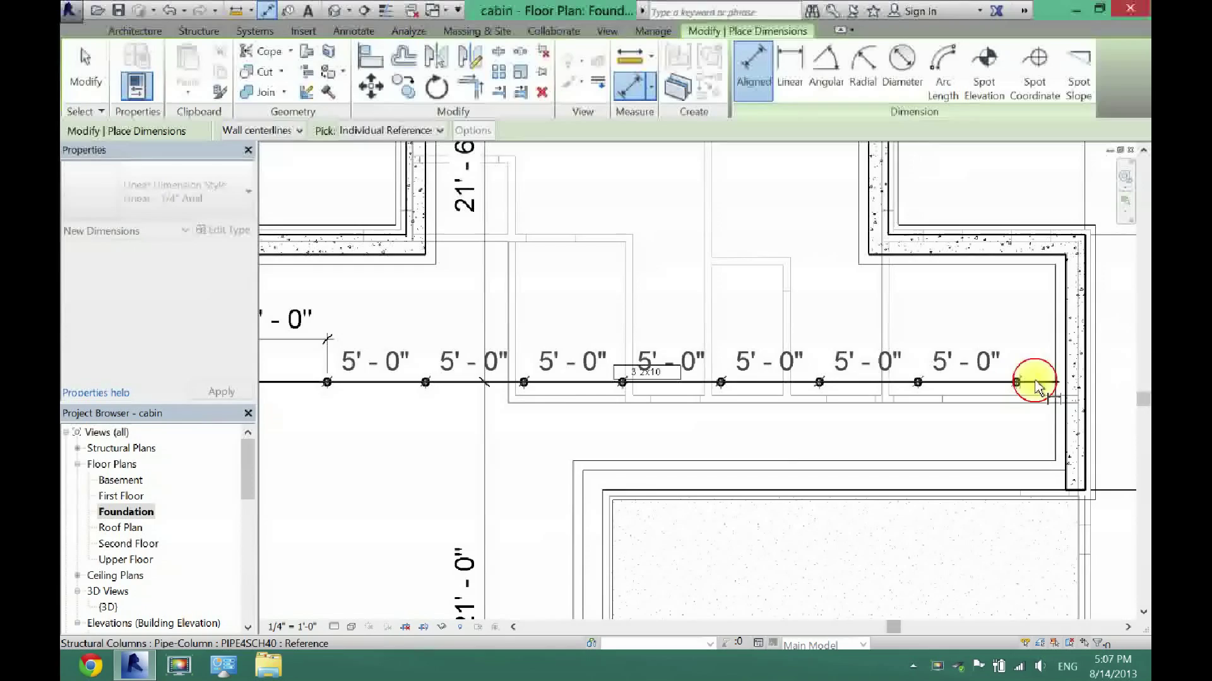
pyautogui.click(1068, 351)
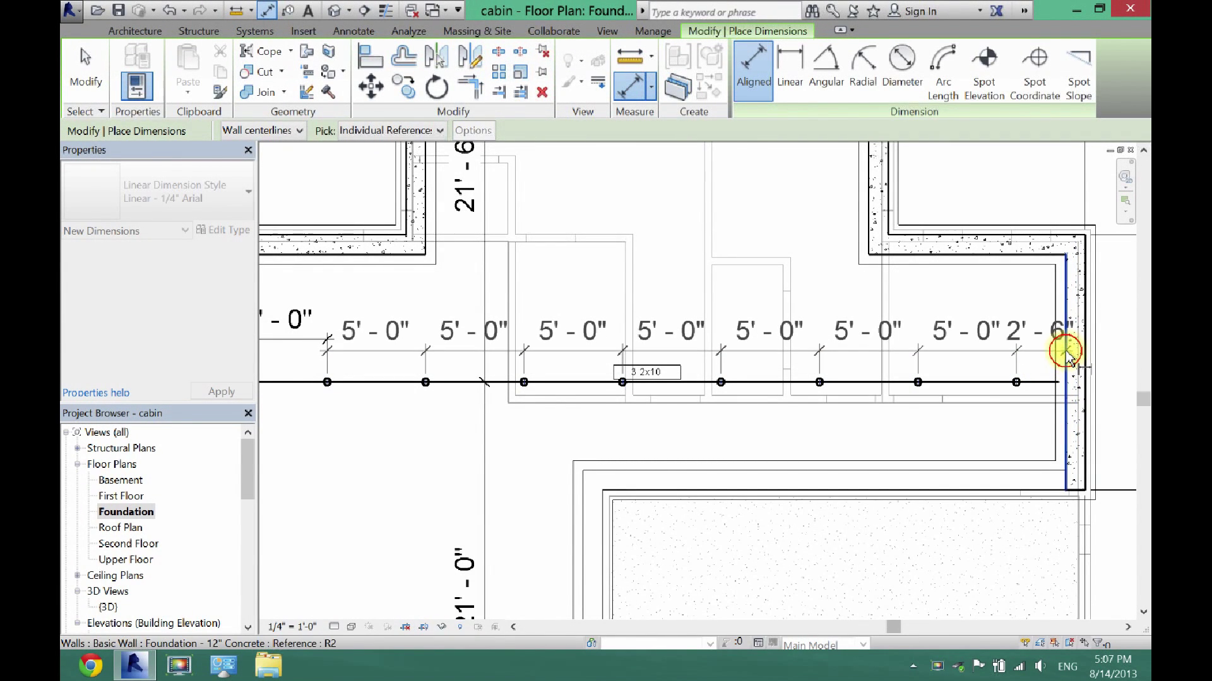
pyautogui.click(664, 345)
pyautogui.scroll(-2, 664, 344)
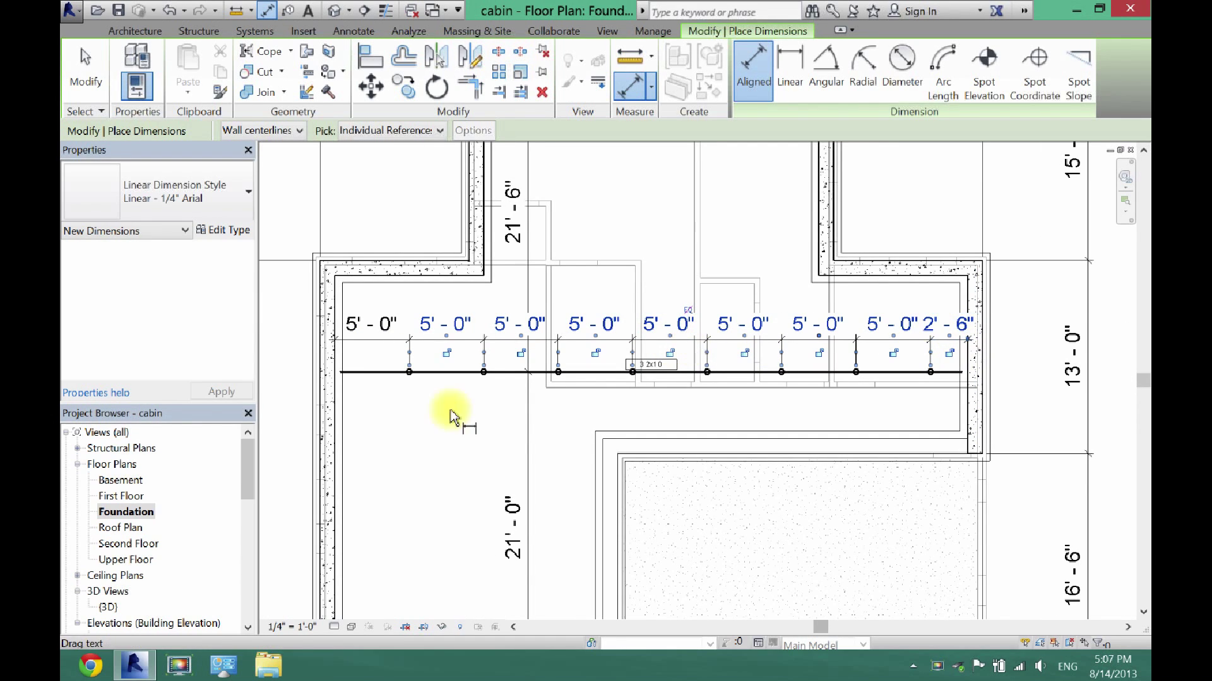
pyautogui.click(86, 84)
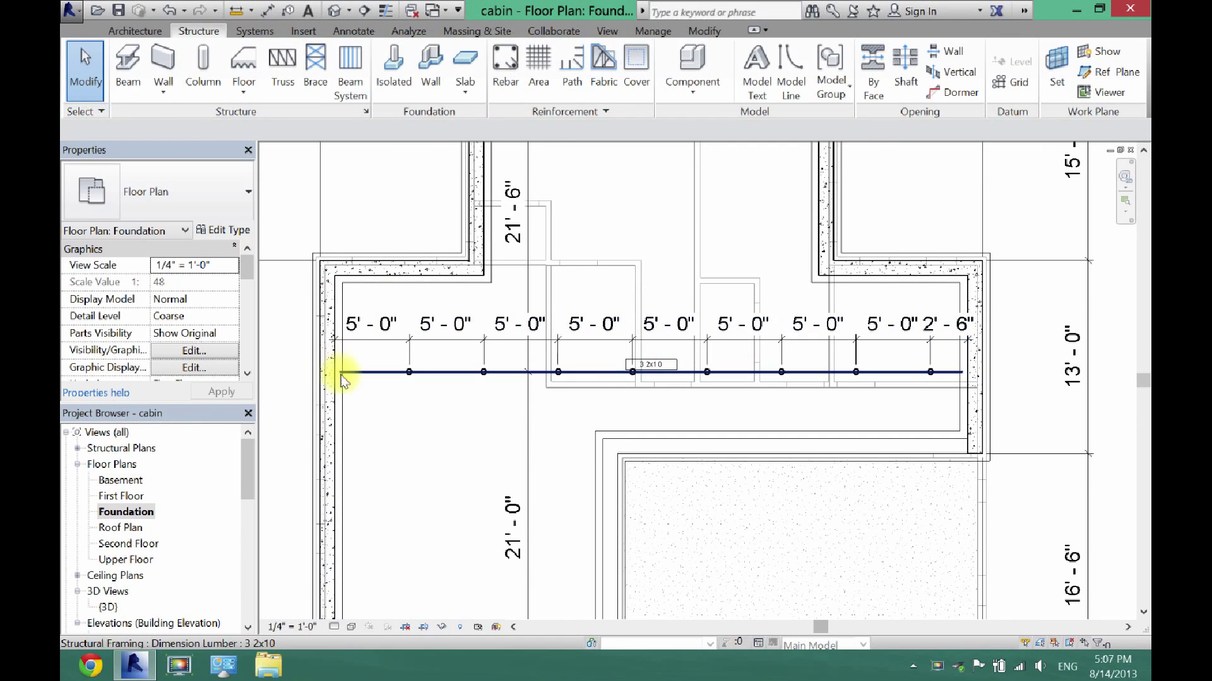
# Set the leftmost pipe column's distance from the left foundation wall to 3'-9".
pyautogui.click(409, 373)
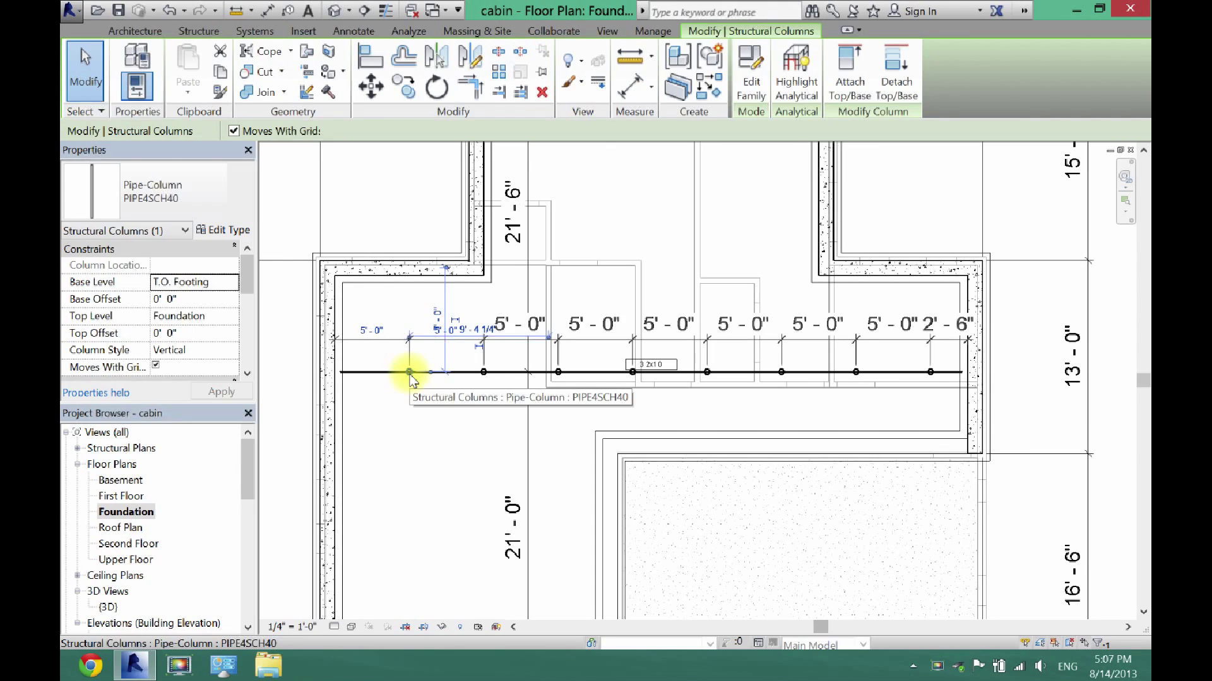
pyautogui.click(372, 333)
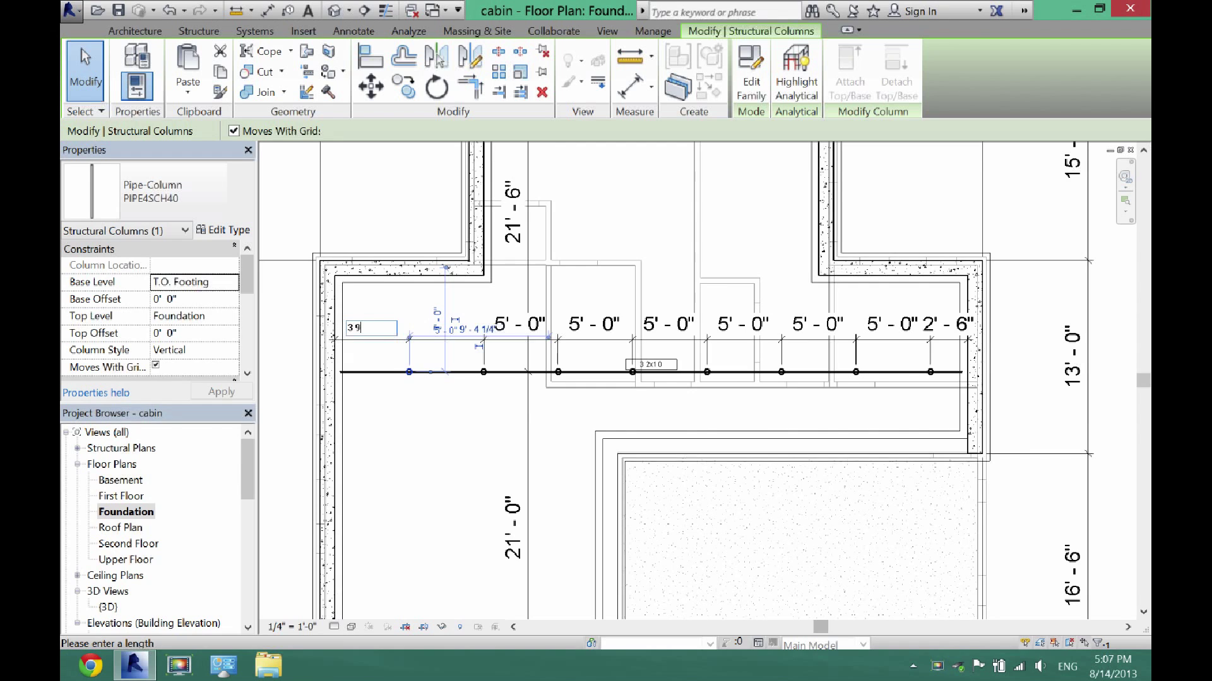
pyautogui.write('3 9')
pyautogui.press('Return')
pyautogui.click(402, 415)
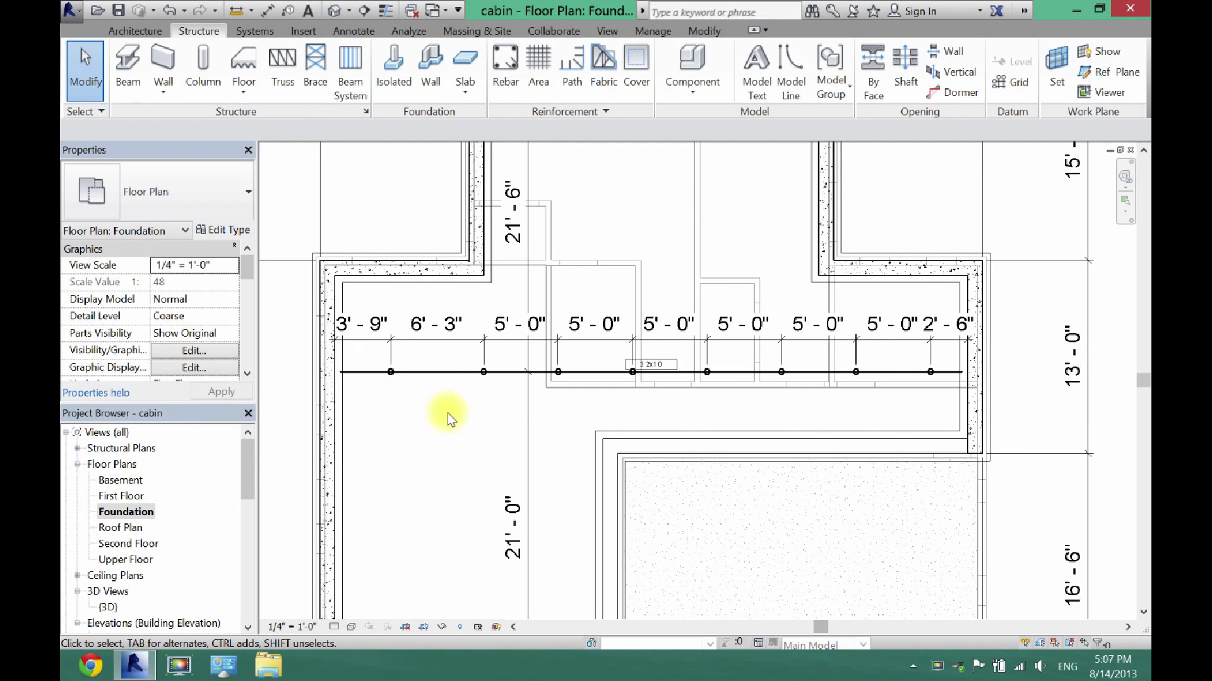
# Set the spacing between the first and second pipe columns to 5'-0".
pyautogui.click(483, 372)
pyautogui.click(436, 327)
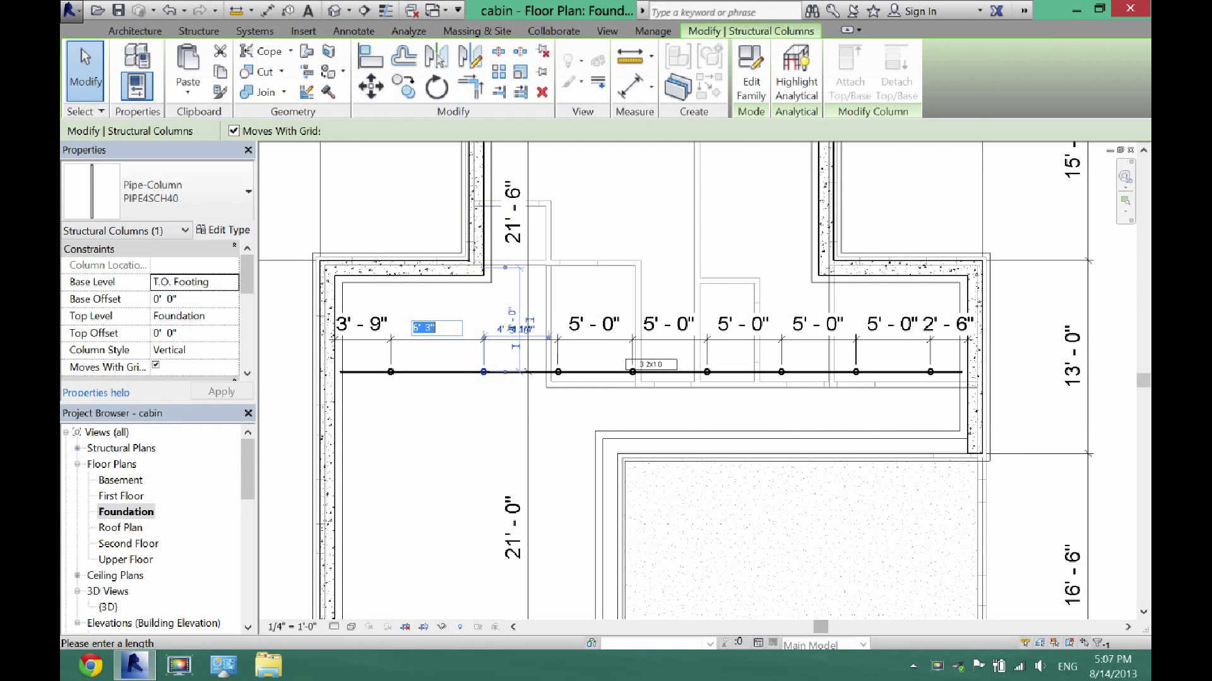
pyautogui.write('5')
pyautogui.press('Return')
pyautogui.click(465, 454)
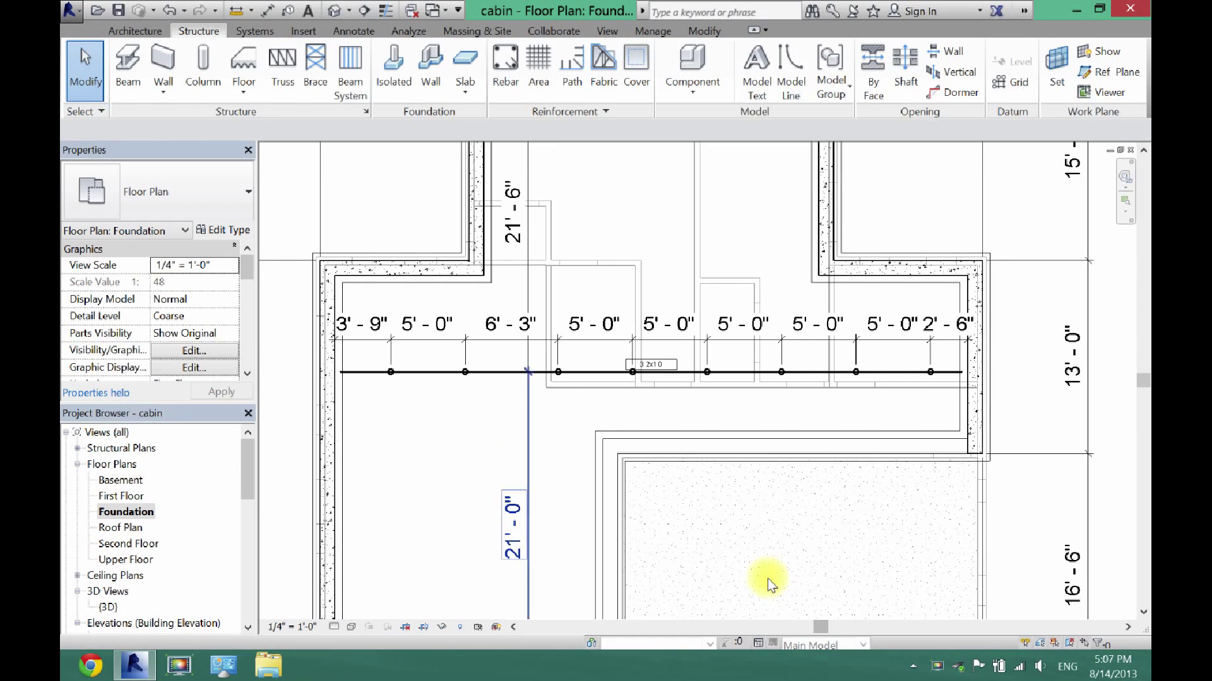
pyautogui.click(937, 668)
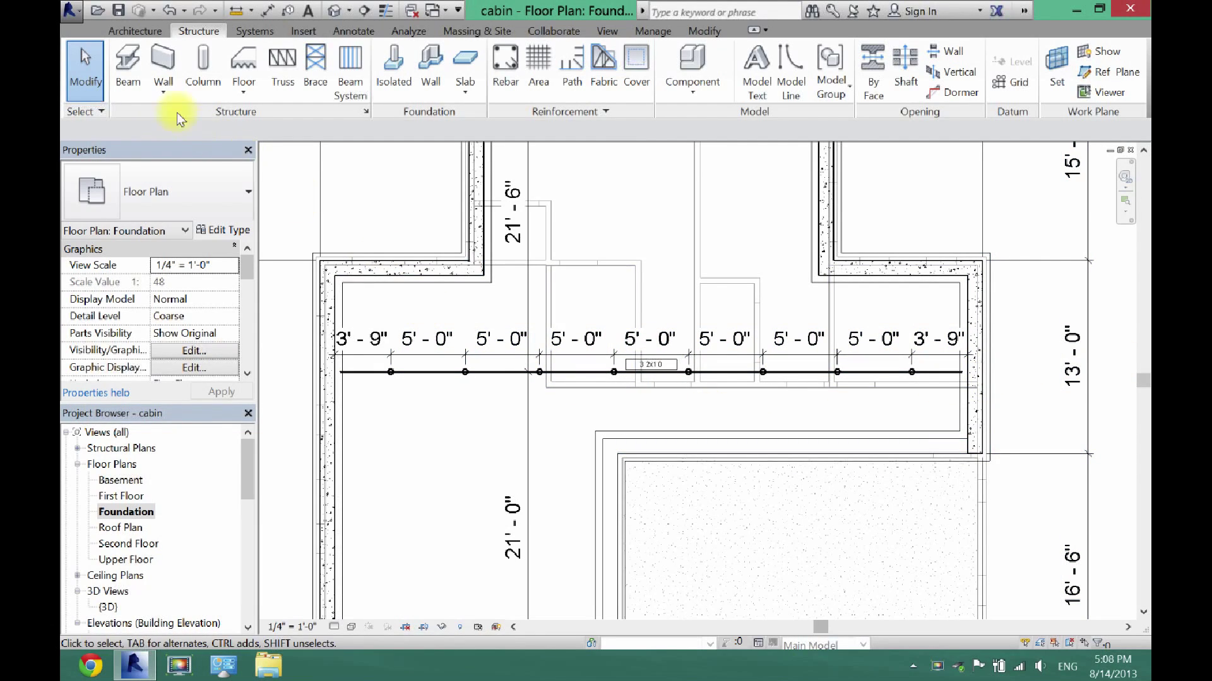
# Set up a new 24" Footing wall with its base constraint at B.O. Footing and its top constraint up to level T.O. Footing.
pyautogui.click(125, 33)
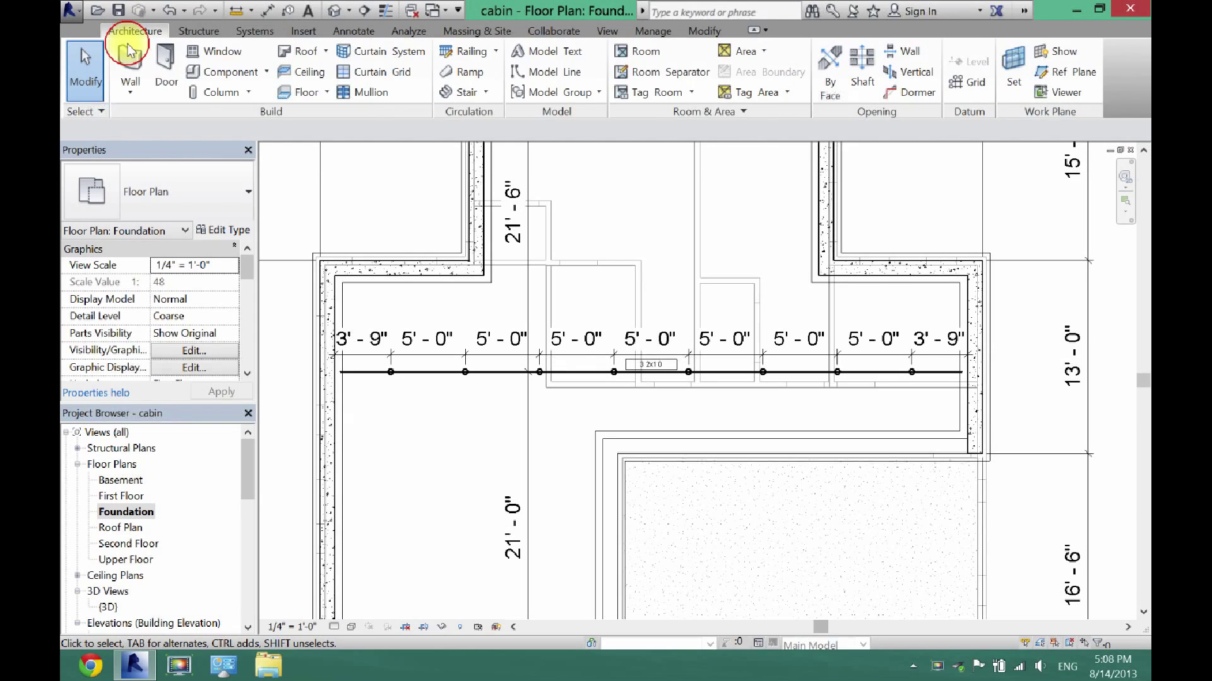
pyautogui.click(128, 60)
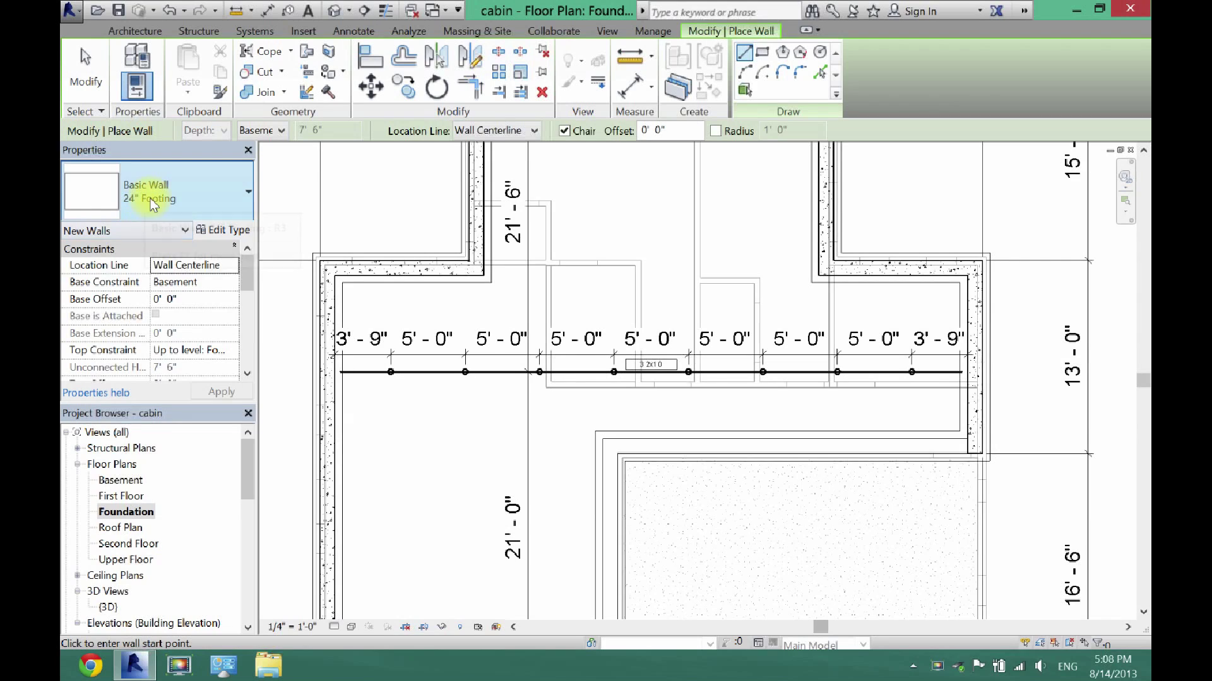
pyautogui.click(234, 282)
pyautogui.click(190, 299)
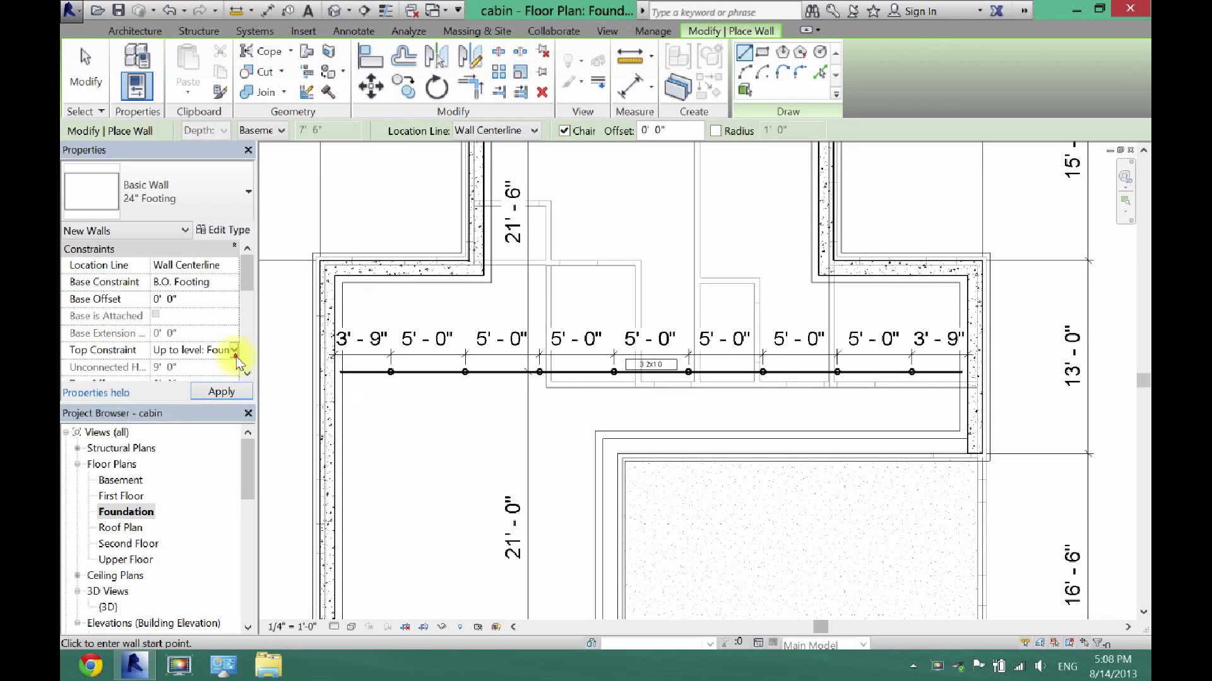
pyautogui.click(234, 351)
pyautogui.click(209, 371)
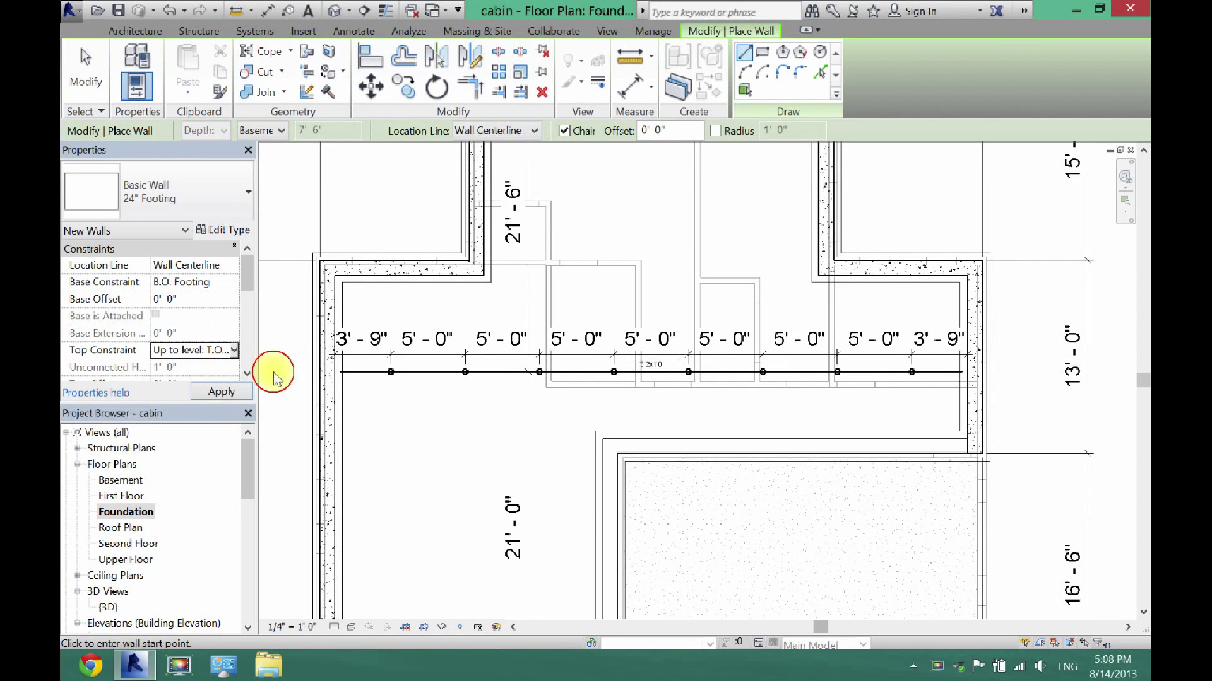
# Draw the 24" footing along the beam's centerline, under the column row, from the left foundation wall to the right foundation wall.
pyautogui.click(325, 373)
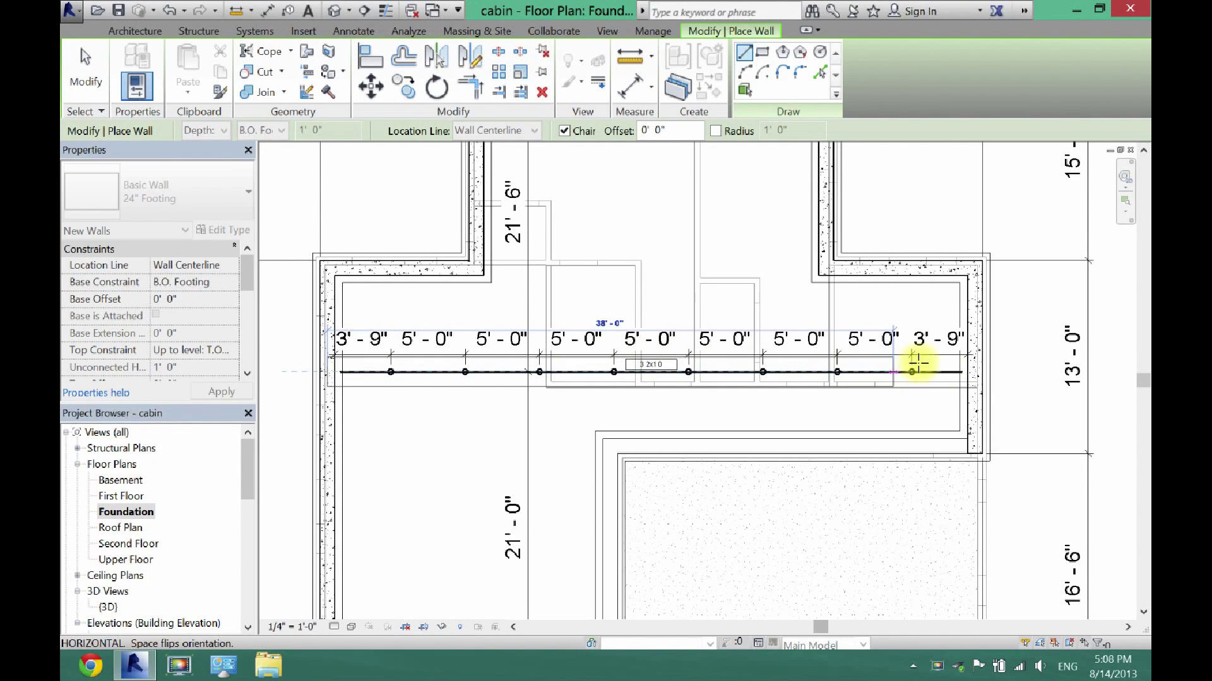
pyautogui.click(972, 372)
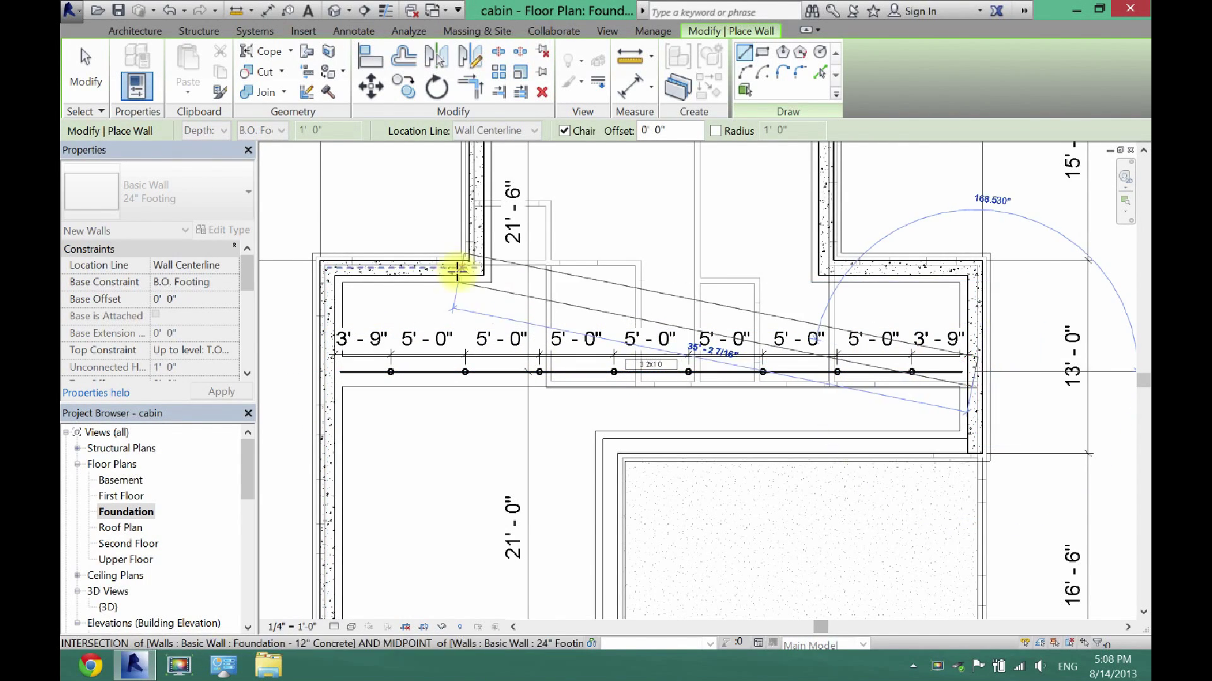
pyautogui.click(85, 70)
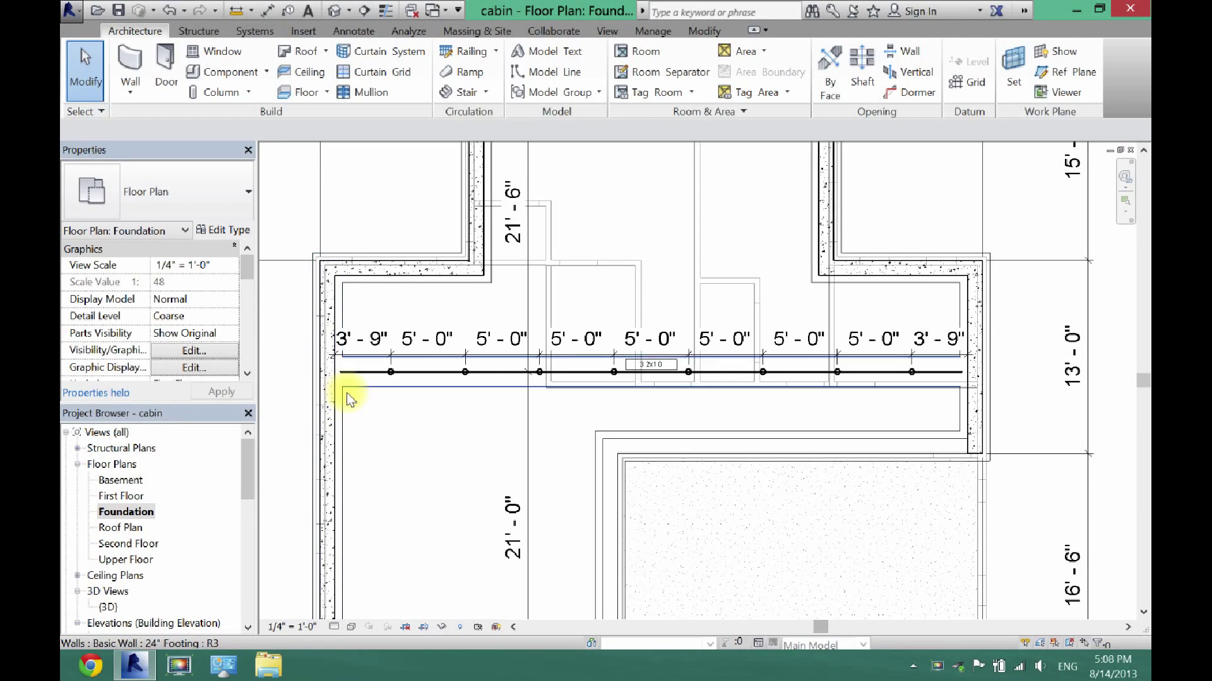
pyautogui.scroll(4, 347, 396)
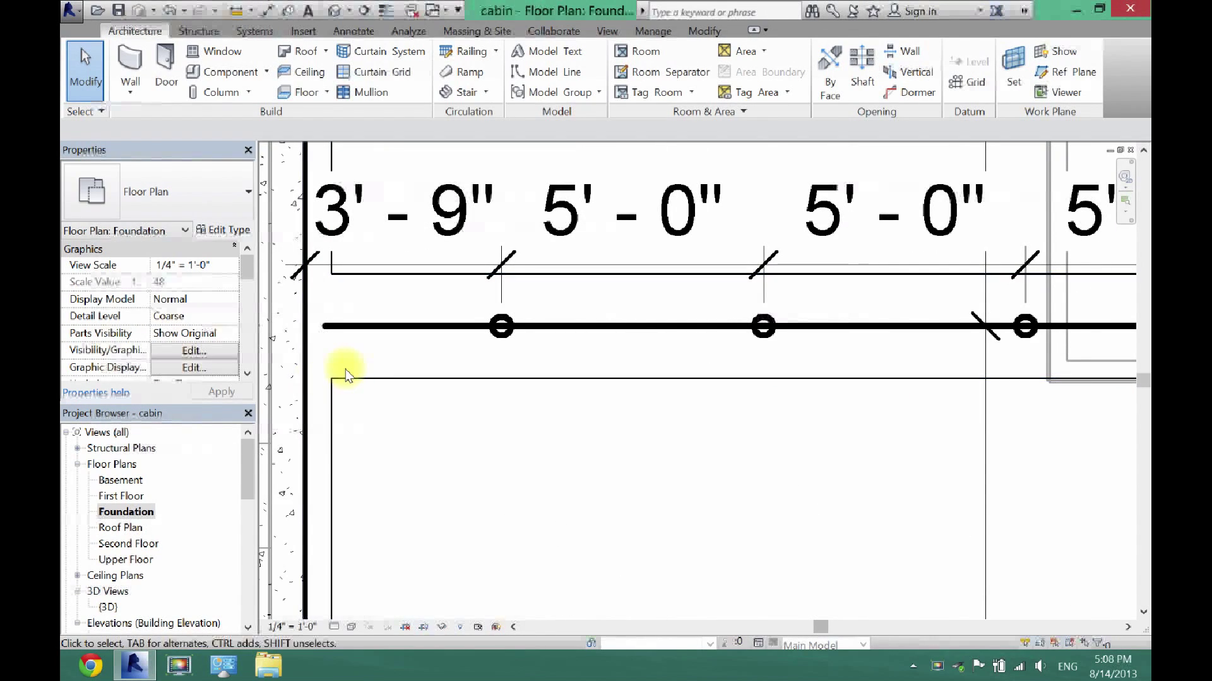
pyautogui.scroll(-4, 345, 376)
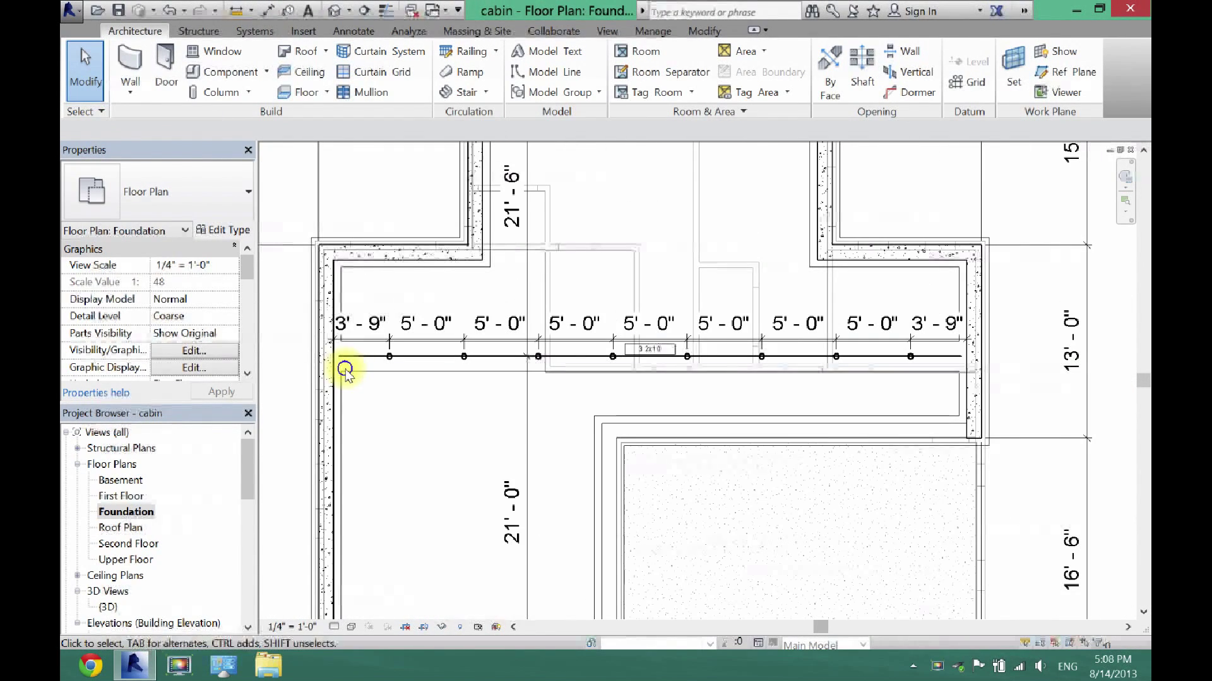
pyautogui.rightClick(346, 372)
pyautogui.click(555, 397)
# Draw a vertical Thin Lines detail line inside the upper wing, with a short 45-degree half-arrow tick at each end pointing in opposite directions.
pyautogui.scroll(-3, 557, 401)
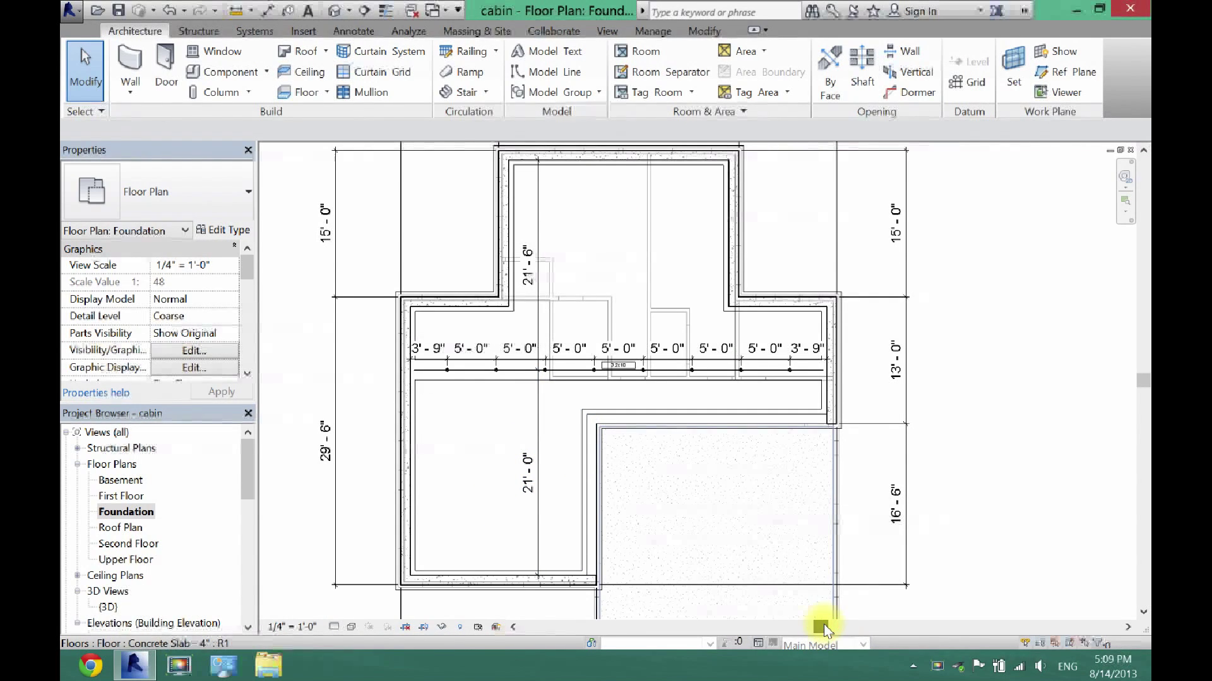
pyautogui.moveTo(822, 627); pyautogui.dragTo(824, 626)
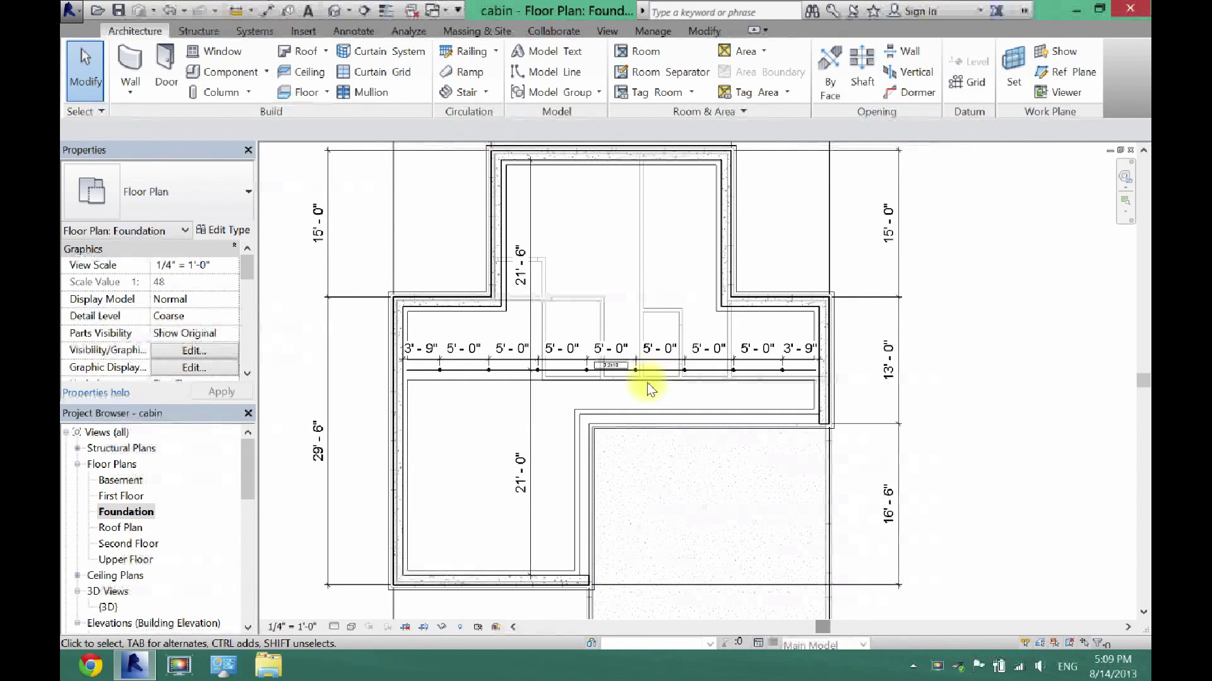
pyautogui.click(354, 33)
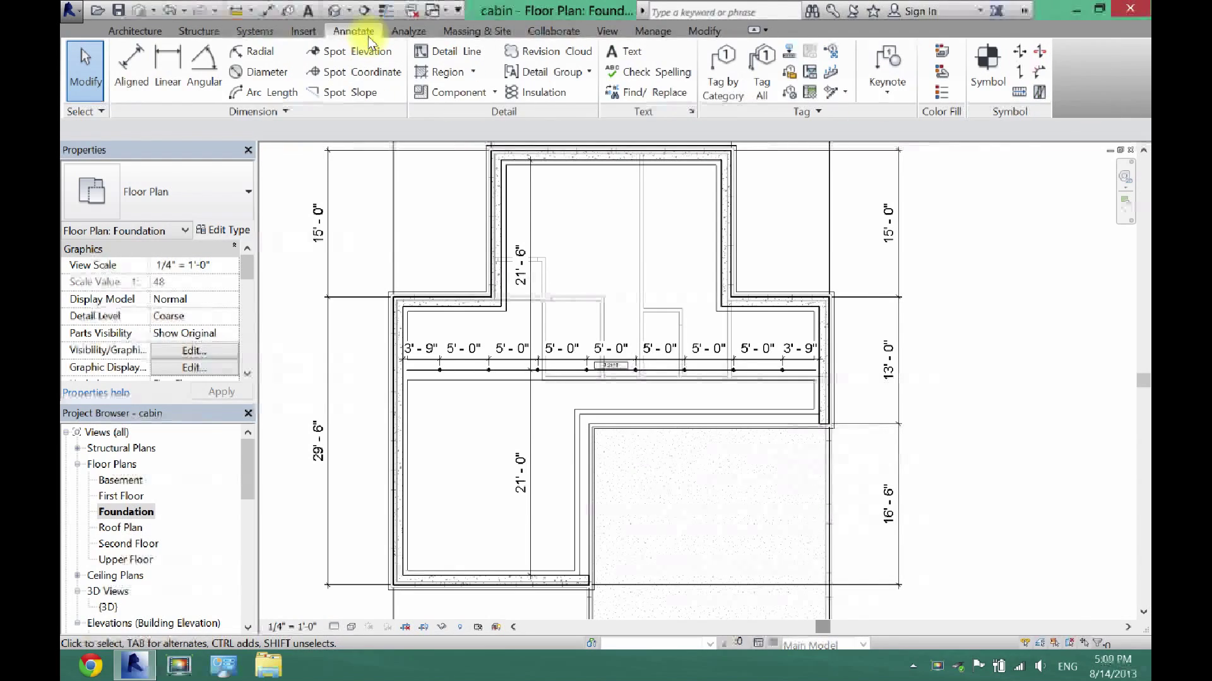
pyautogui.click(418, 54)
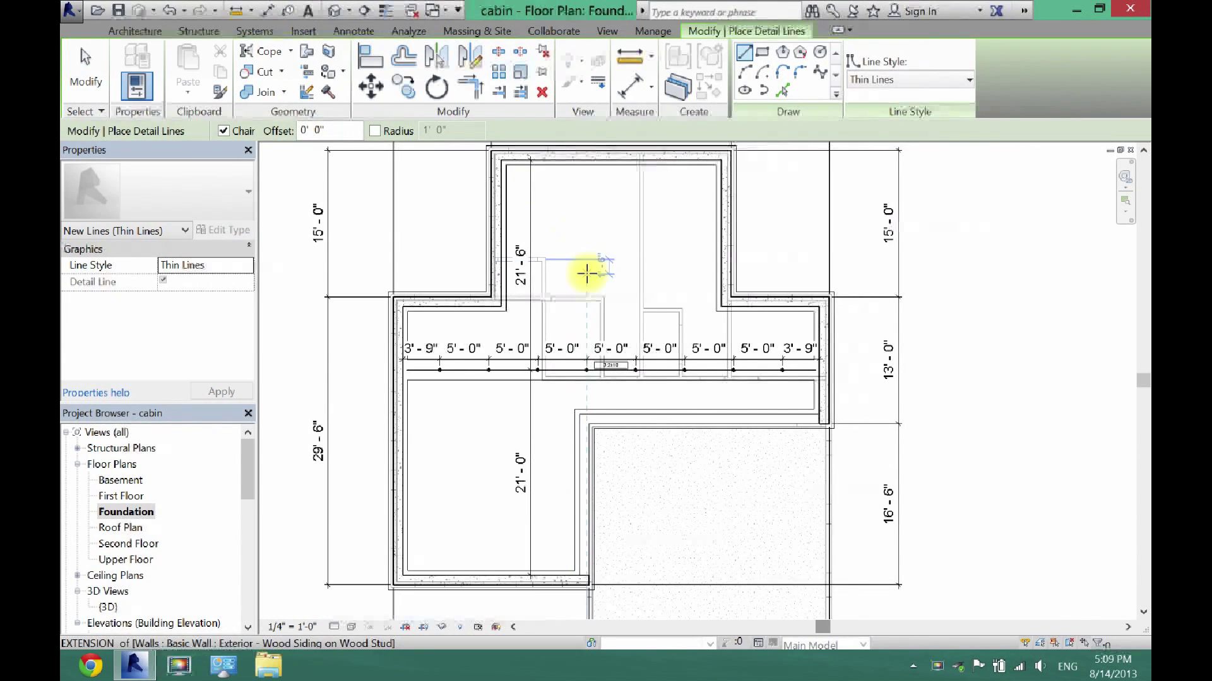
pyautogui.scroll(5, 584, 271)
pyautogui.click(579, 265)
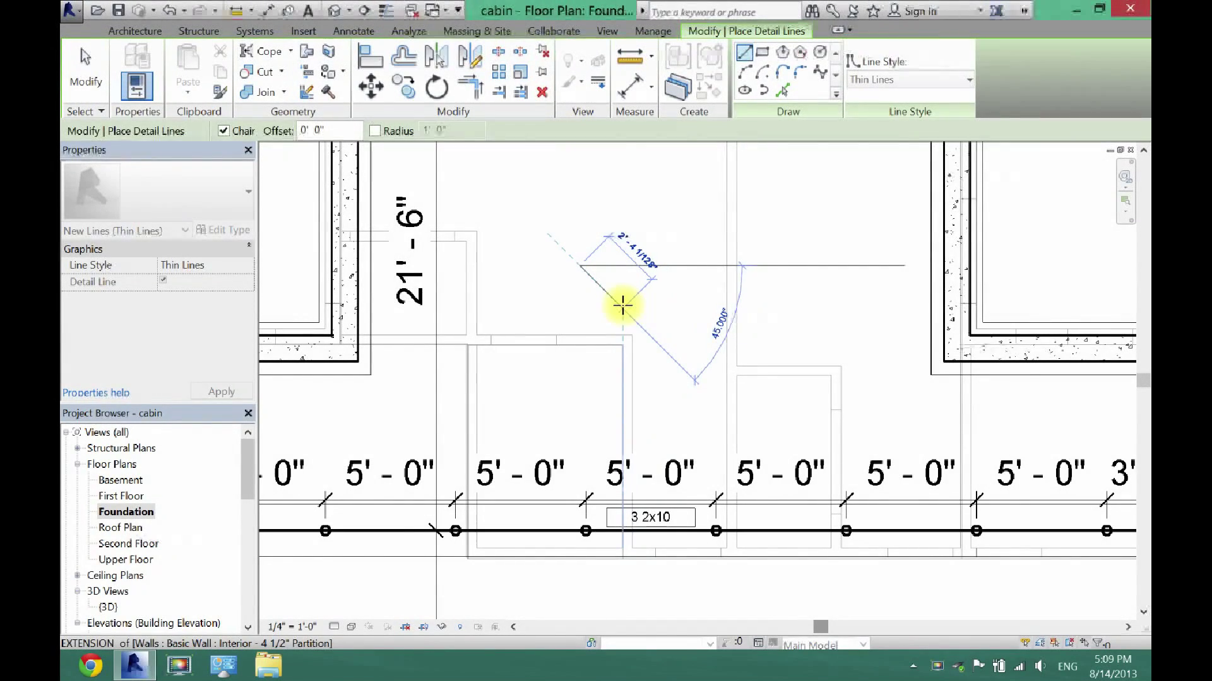
pyautogui.click(624, 304)
pyautogui.scroll(-4, 616, 192)
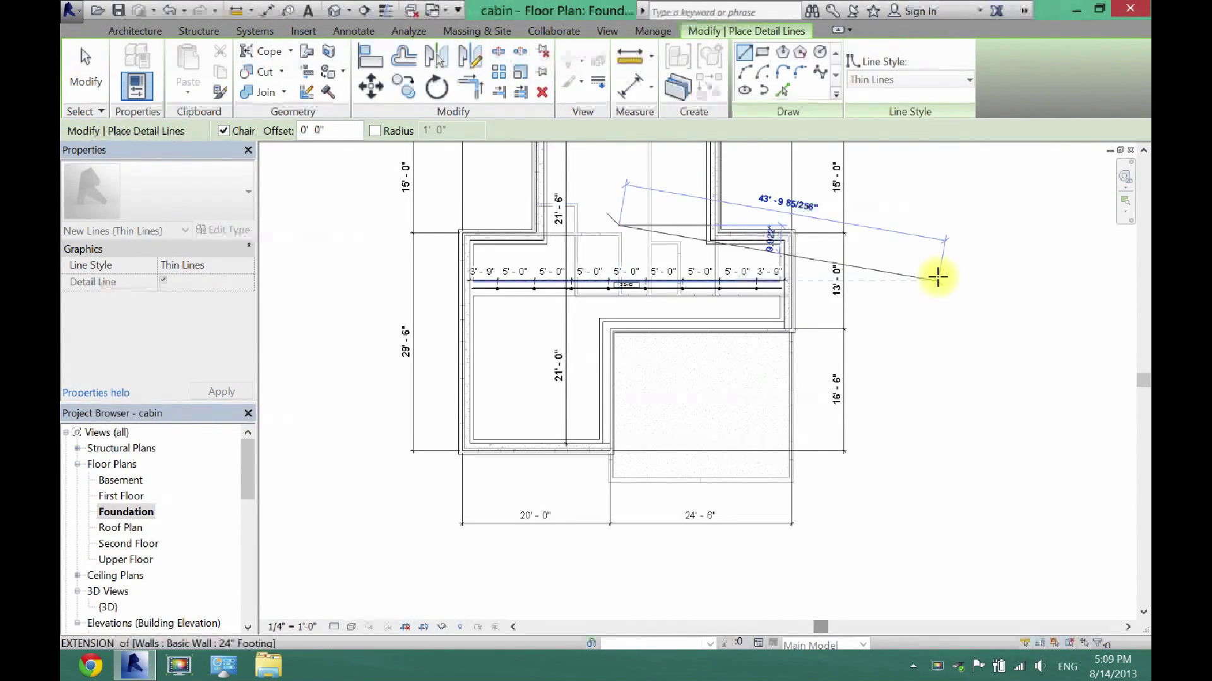
pyautogui.moveTo(1144, 384); pyautogui.dragTo(1142, 338)
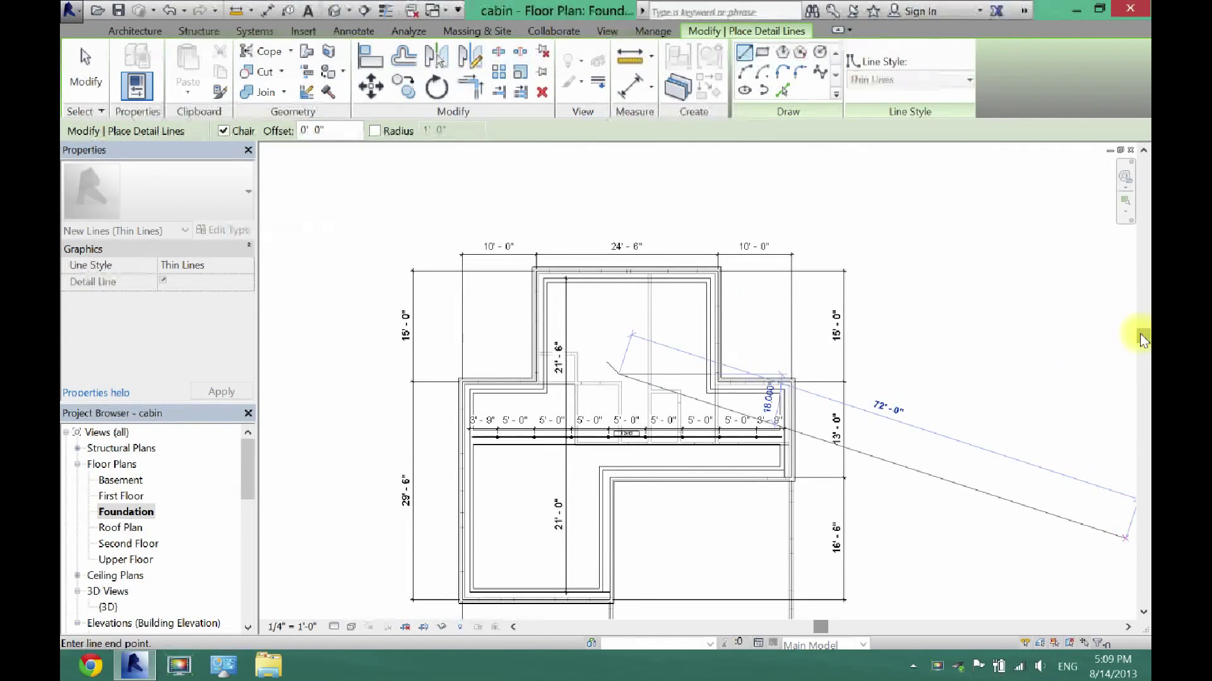
pyautogui.click(620, 320)
pyautogui.click(627, 327)
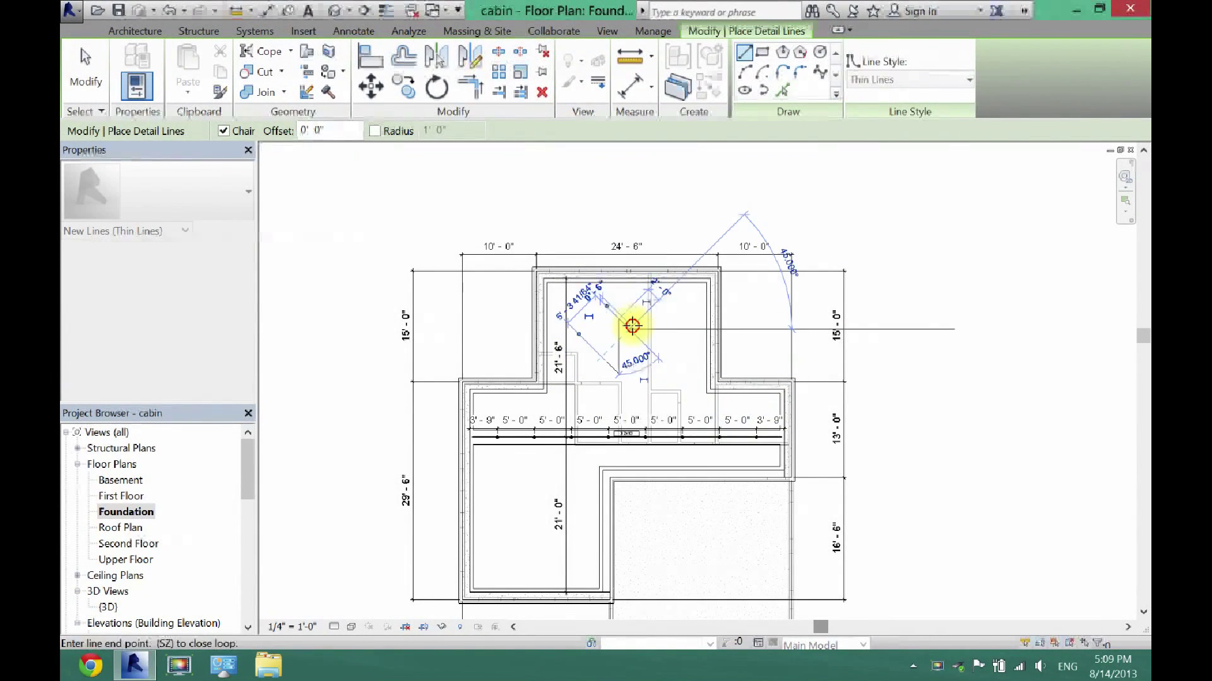
pyautogui.click(90, 68)
# Start a text note beside the framing-direction line in the upper wing and set the 3/32" Arial type's text size to 1/4".
pyautogui.scroll(3, 627, 349)
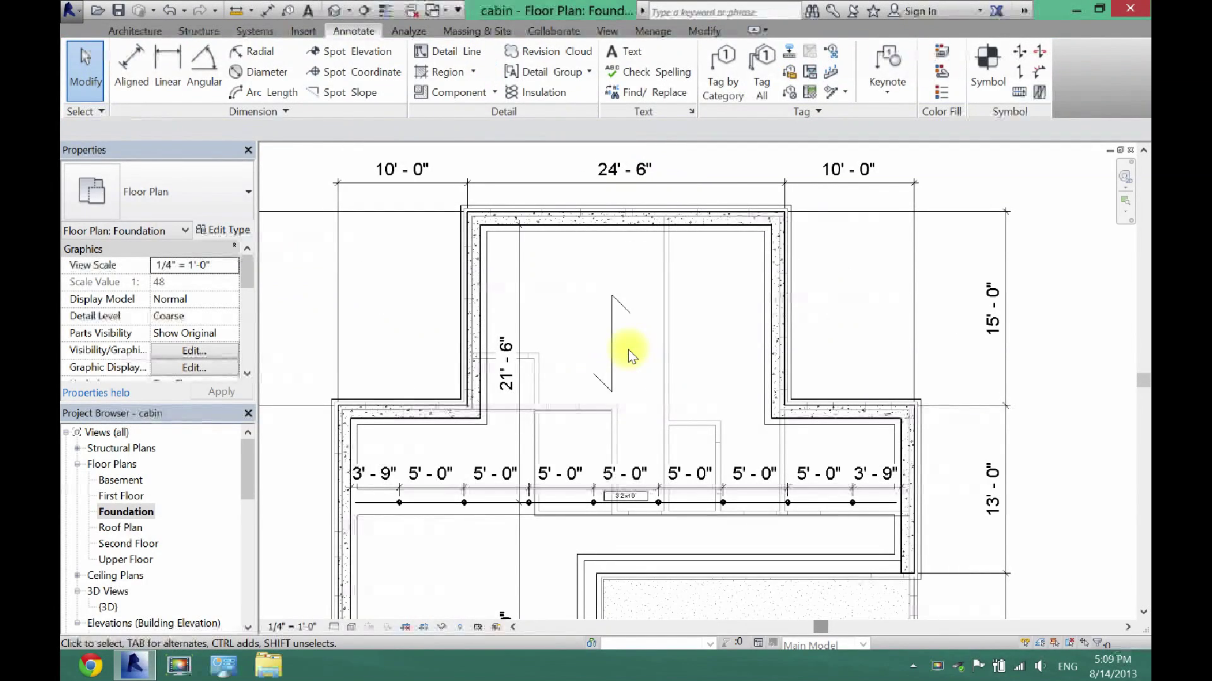
pyautogui.click(623, 51)
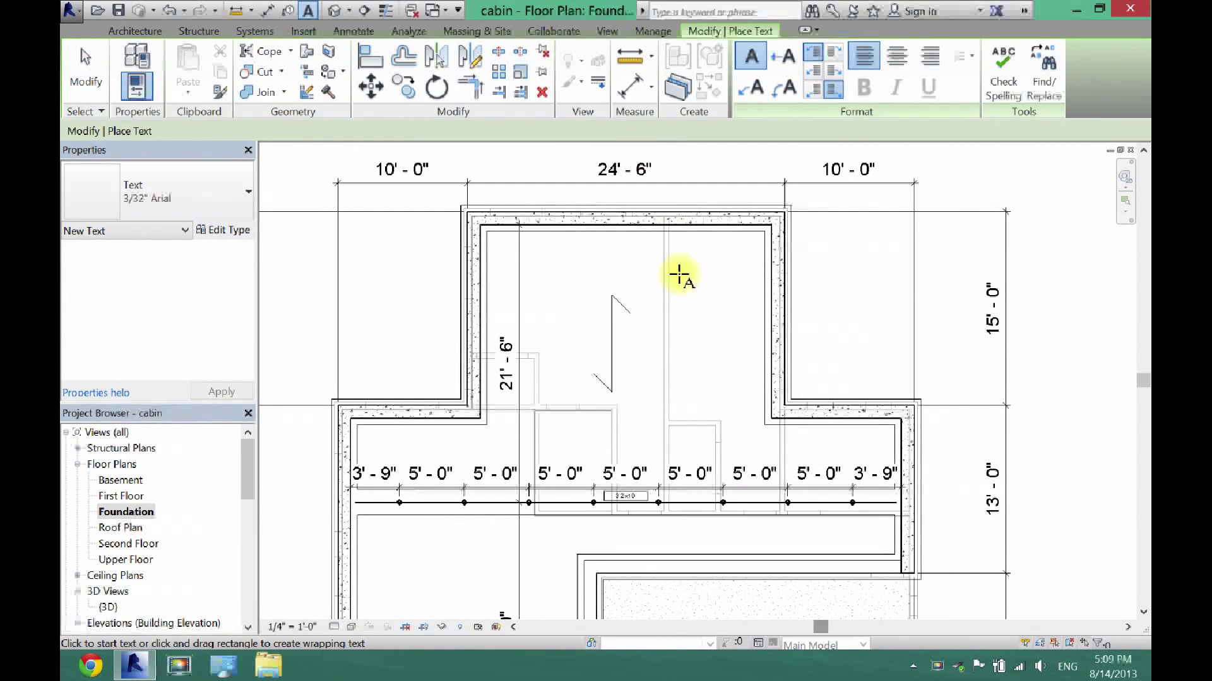
pyautogui.click(691, 326)
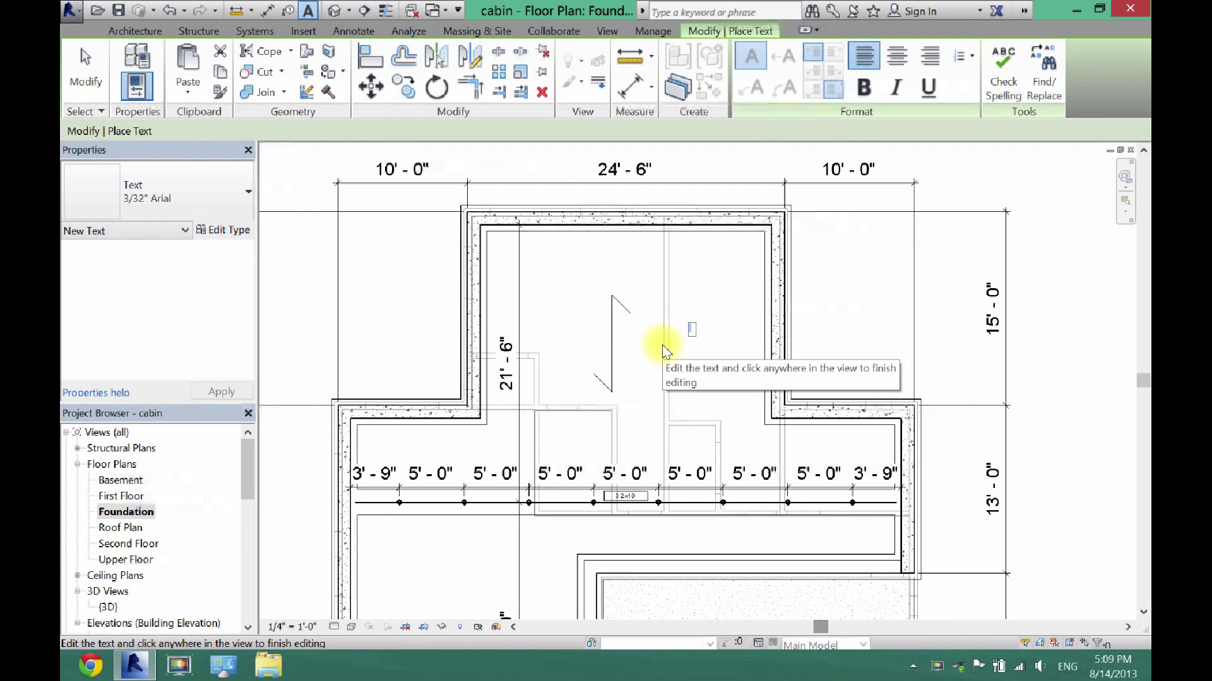
pyautogui.click(212, 232)
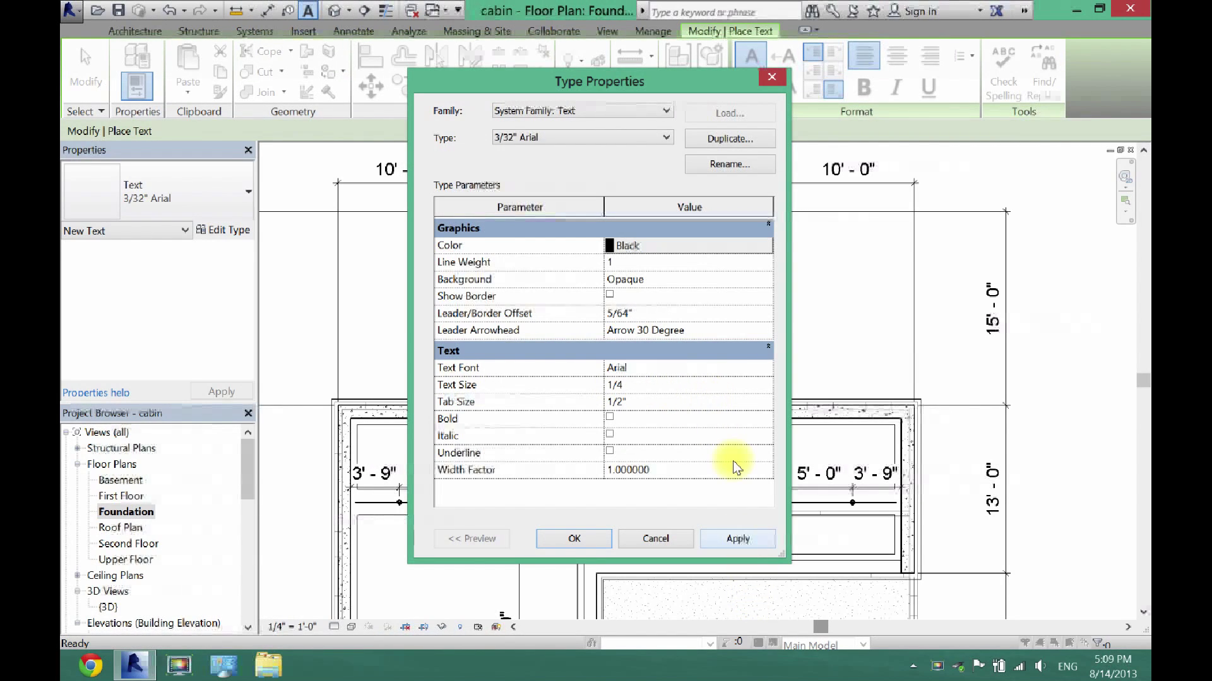
pyautogui.click(574, 539)
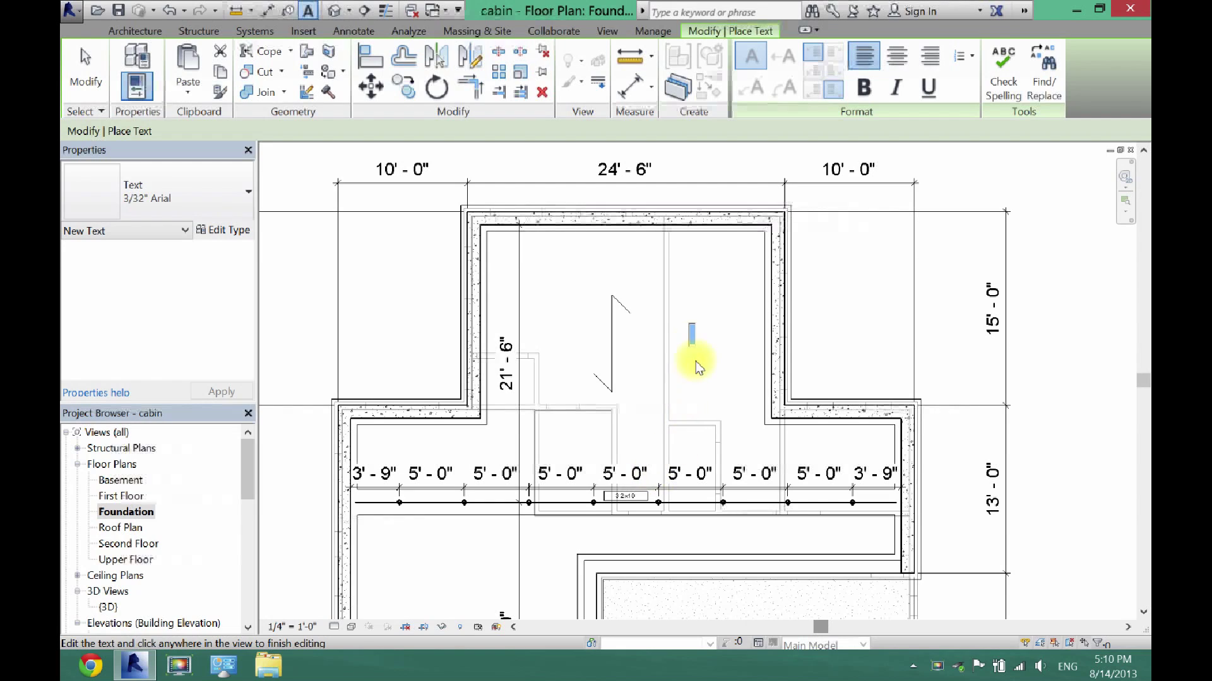
# Write the note as "2x10 Joists" with "16 O.C." on a second line, indented to sit centered under the first.
pyautogui.click(684, 327)
pyautogui.click(690, 341)
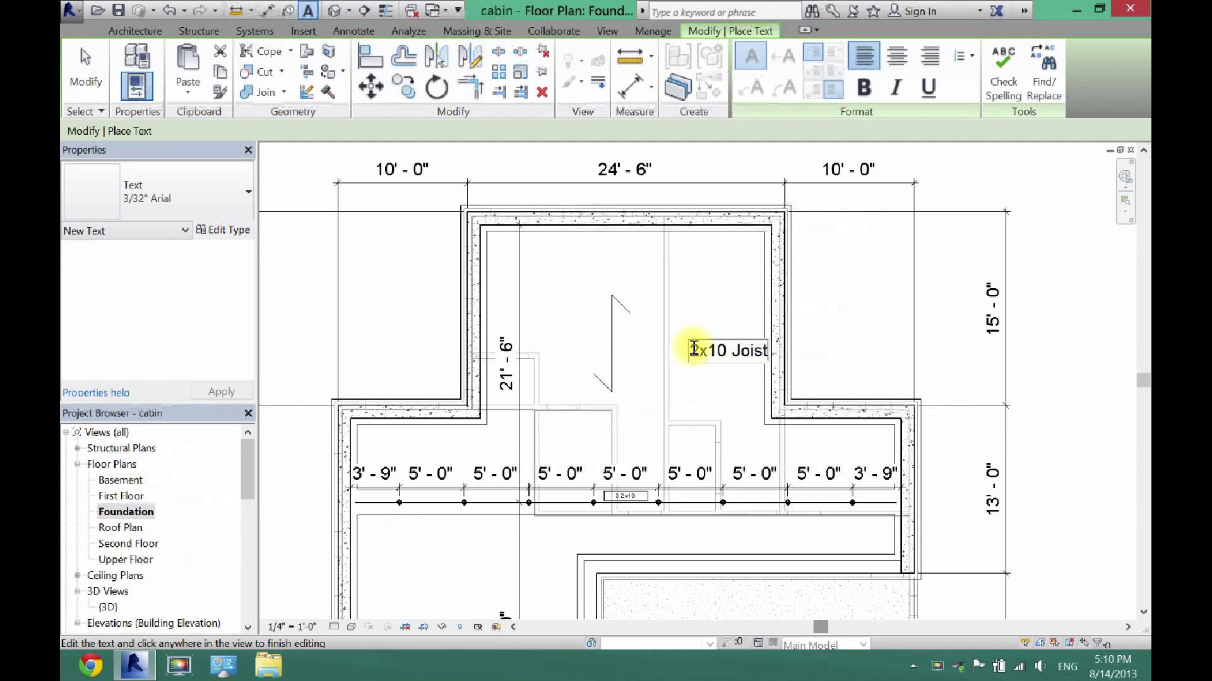
pyautogui.press('Return')
pyautogui.write('16 O.C.')
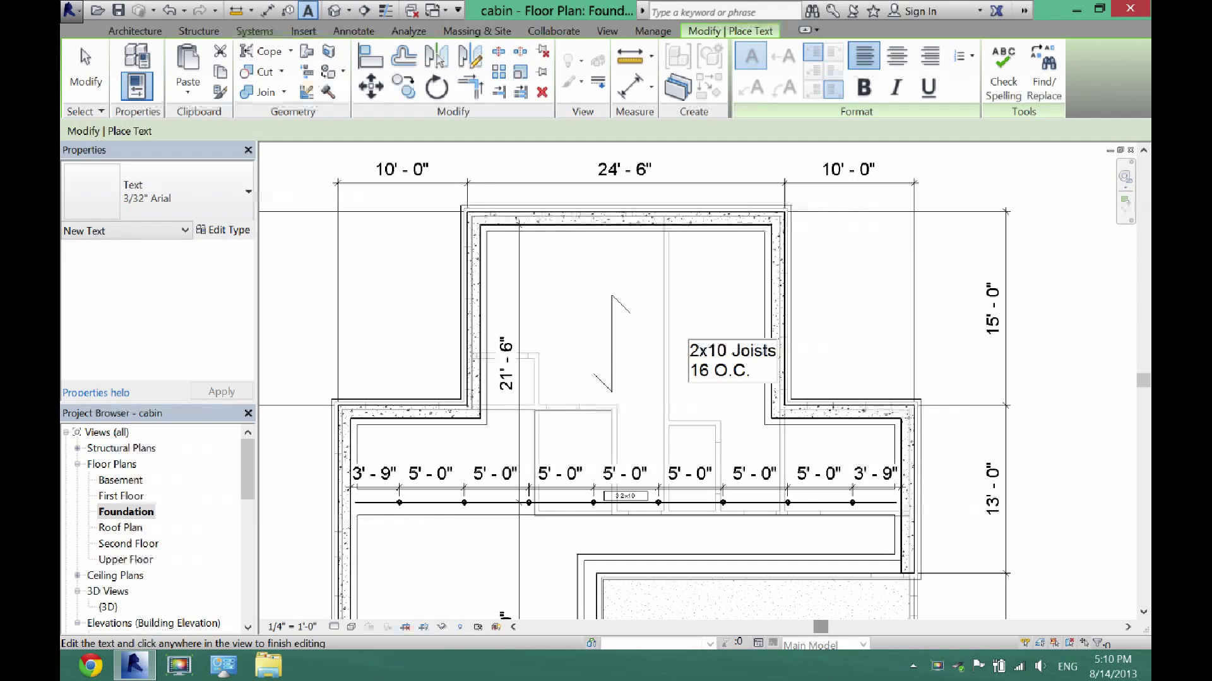
pyautogui.click(696, 375)
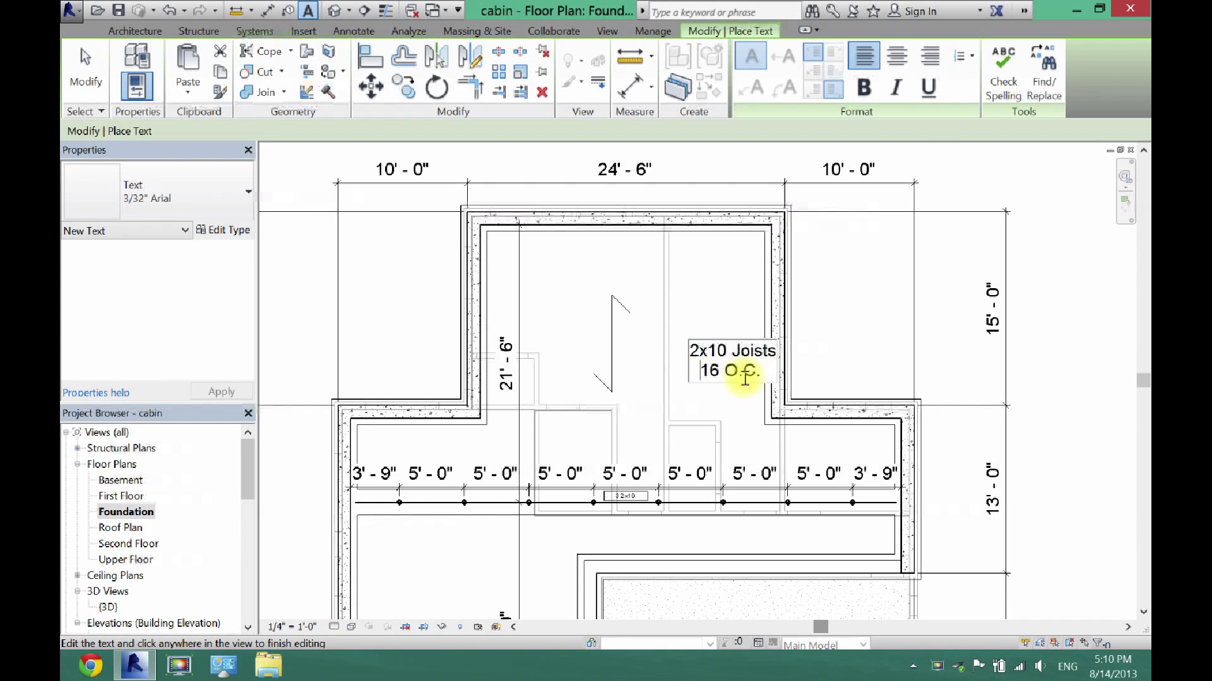
pyautogui.click(718, 398)
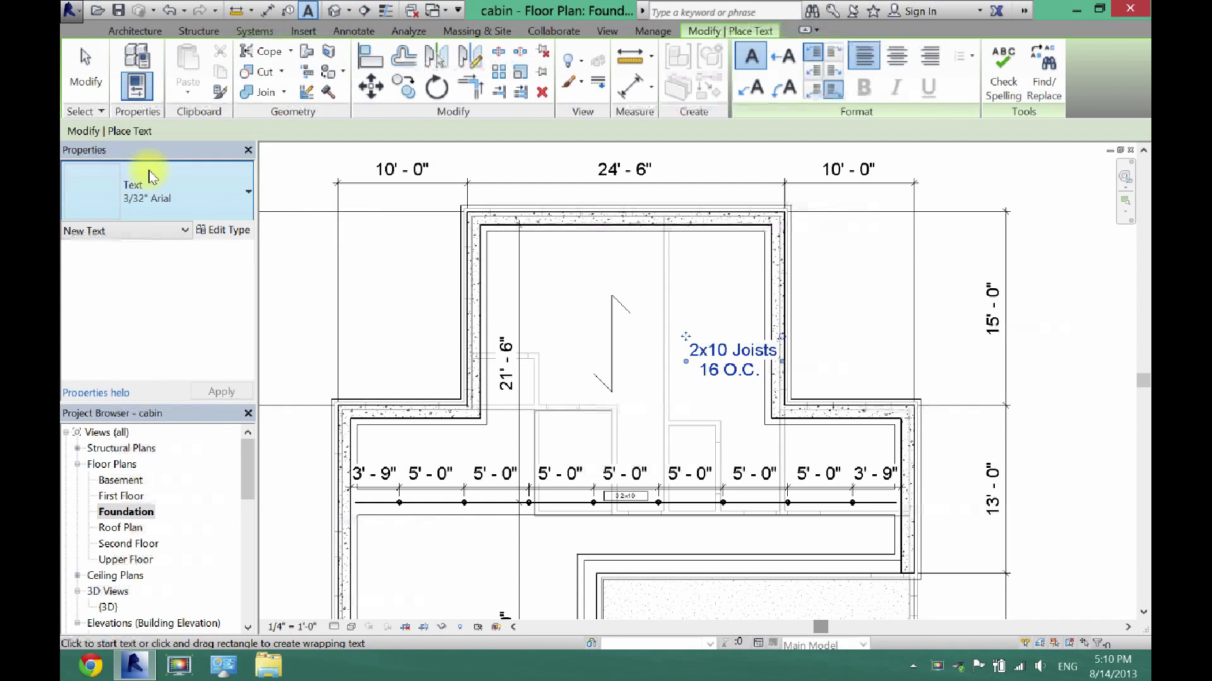
pyautogui.click(84, 75)
# Rotate the joist note to vertical and move it onto the framing-direction line so its two text lines straddle it.
pyautogui.click(732, 351)
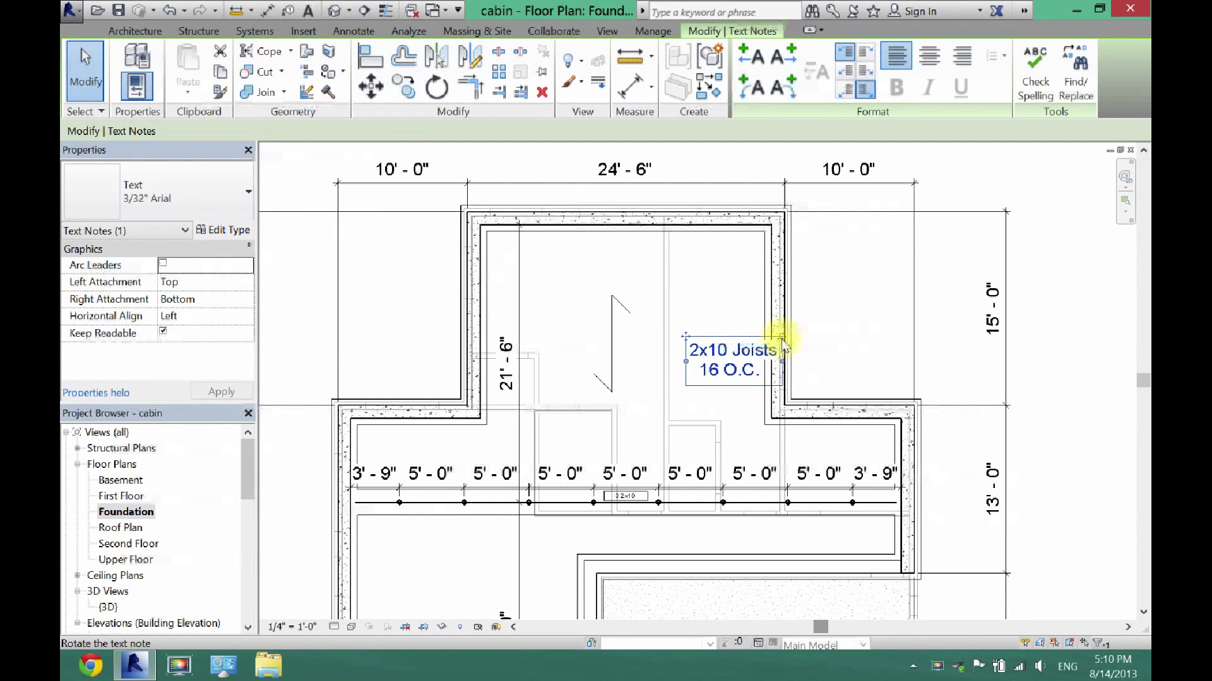
pyautogui.moveTo(780, 336); pyautogui.dragTo(709, 315)
pyautogui.moveTo(709, 409); pyautogui.dragTo(585, 386)
pyautogui.click(641, 394)
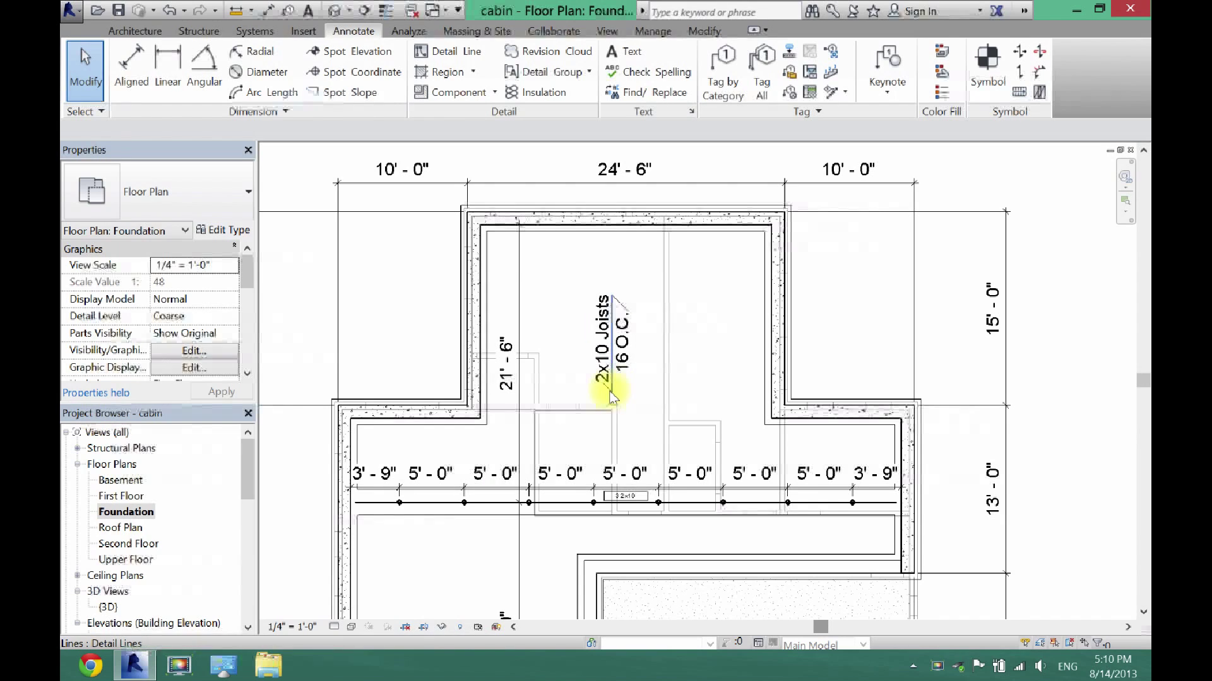
# Move the framing line's lower half-arrow tick down and its upper tick up so both clear the ends of the joist note.
pyautogui.click(601, 384)
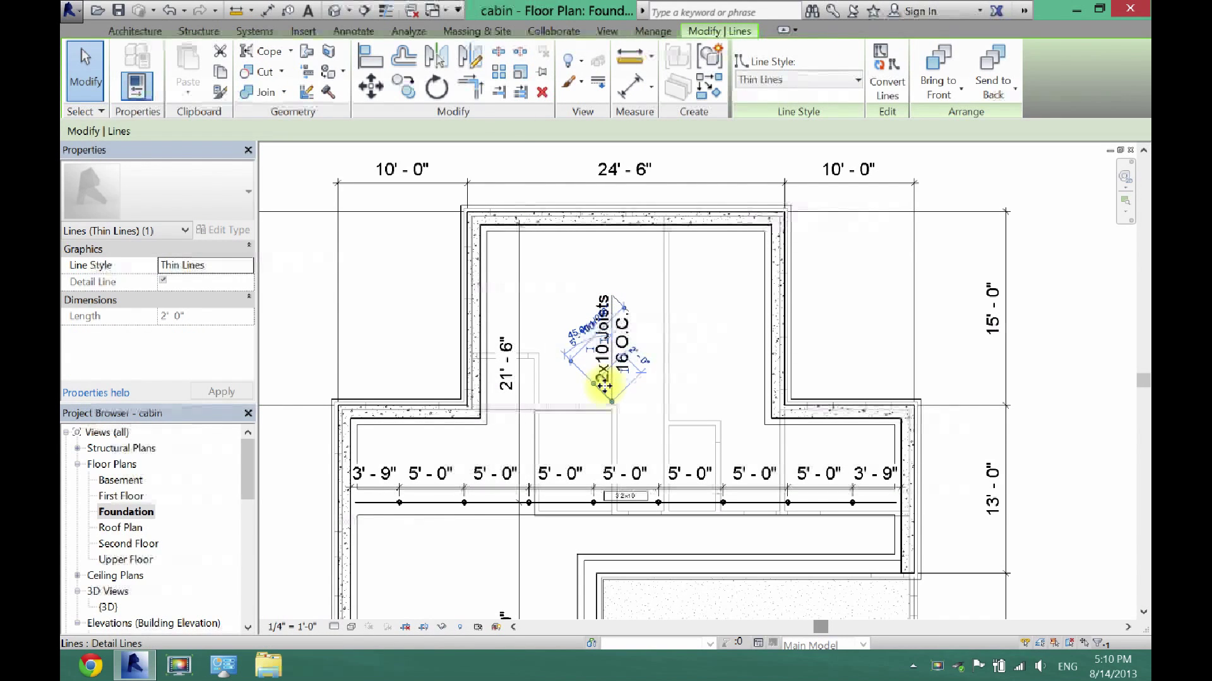
pyautogui.click(643, 414)
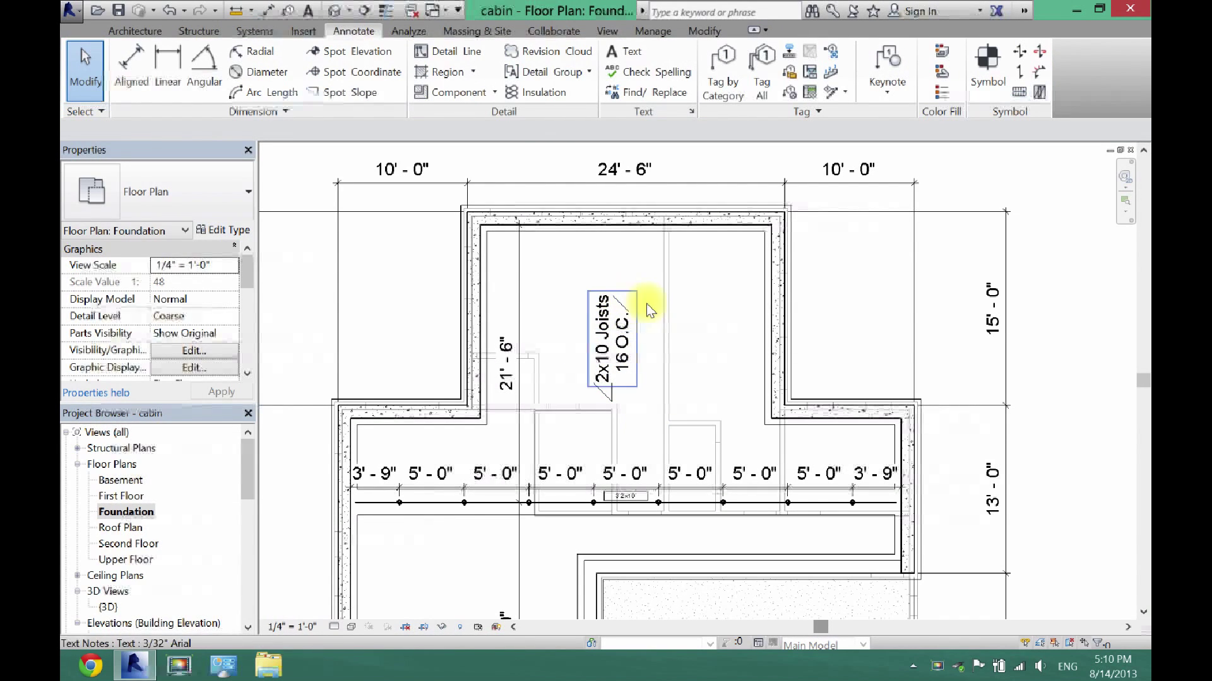
pyautogui.click(627, 307)
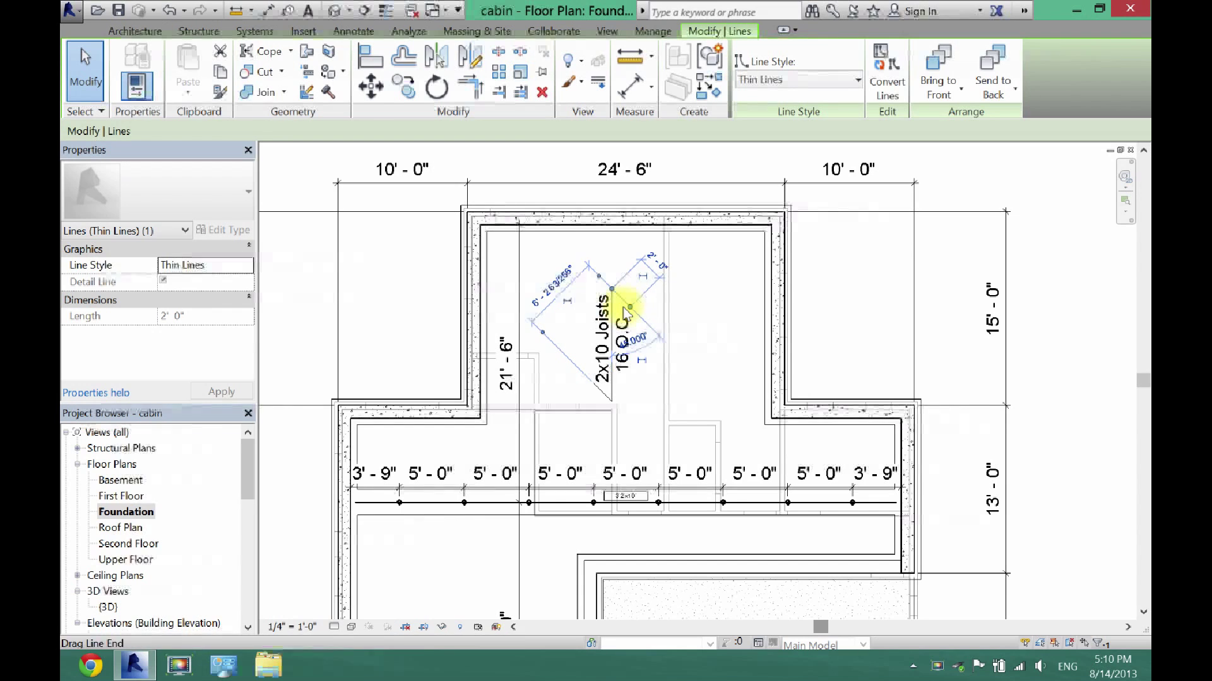
pyautogui.click(635, 373)
pyautogui.click(648, 410)
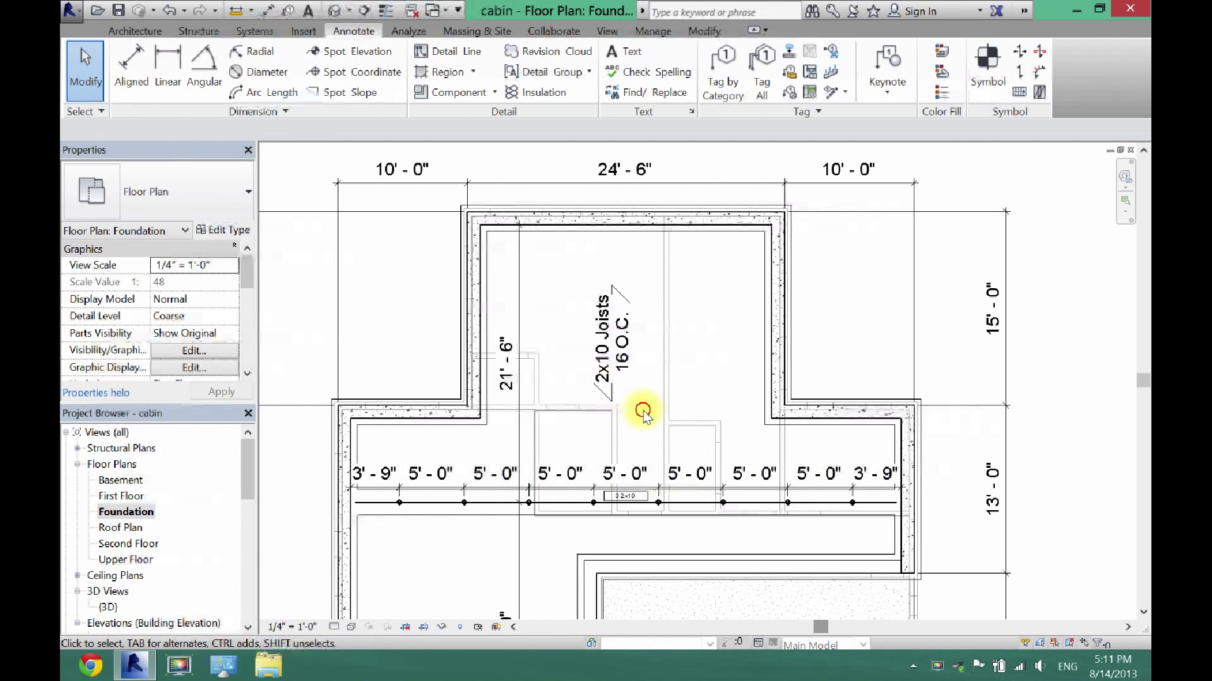
# Copy the joist note together with its framing line and ticks from the upper wing into the lower-left wing.
pyautogui.click(570, 278)
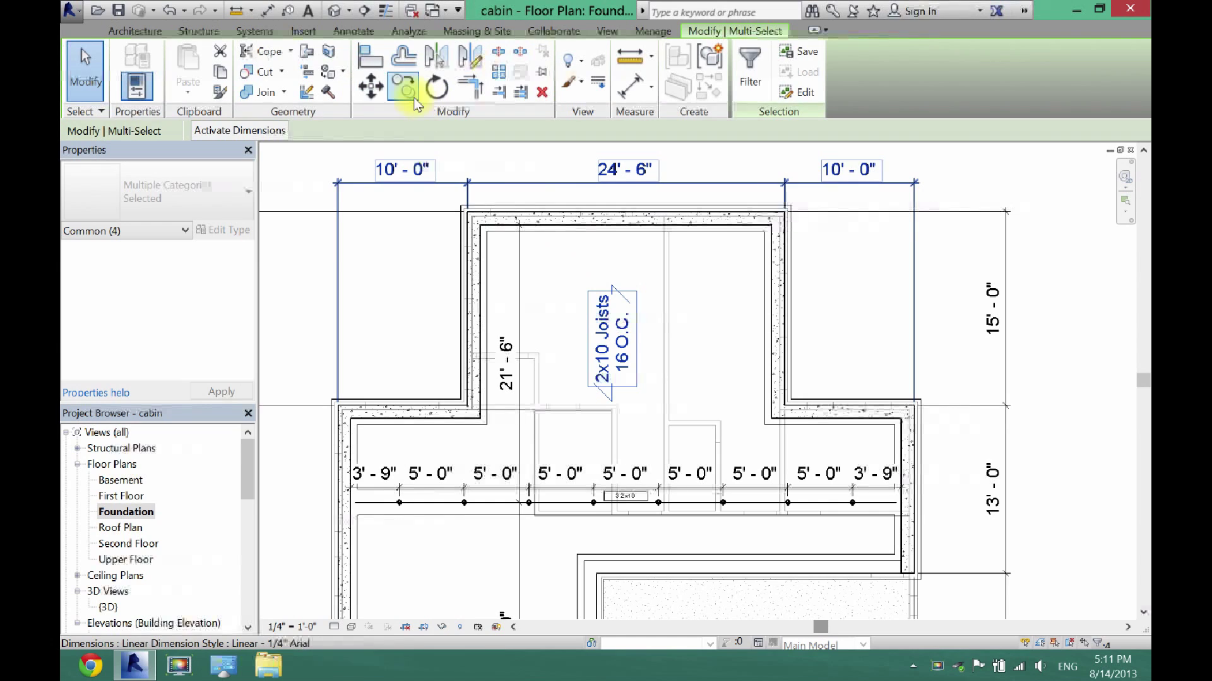
pyautogui.rightClick(605, 325)
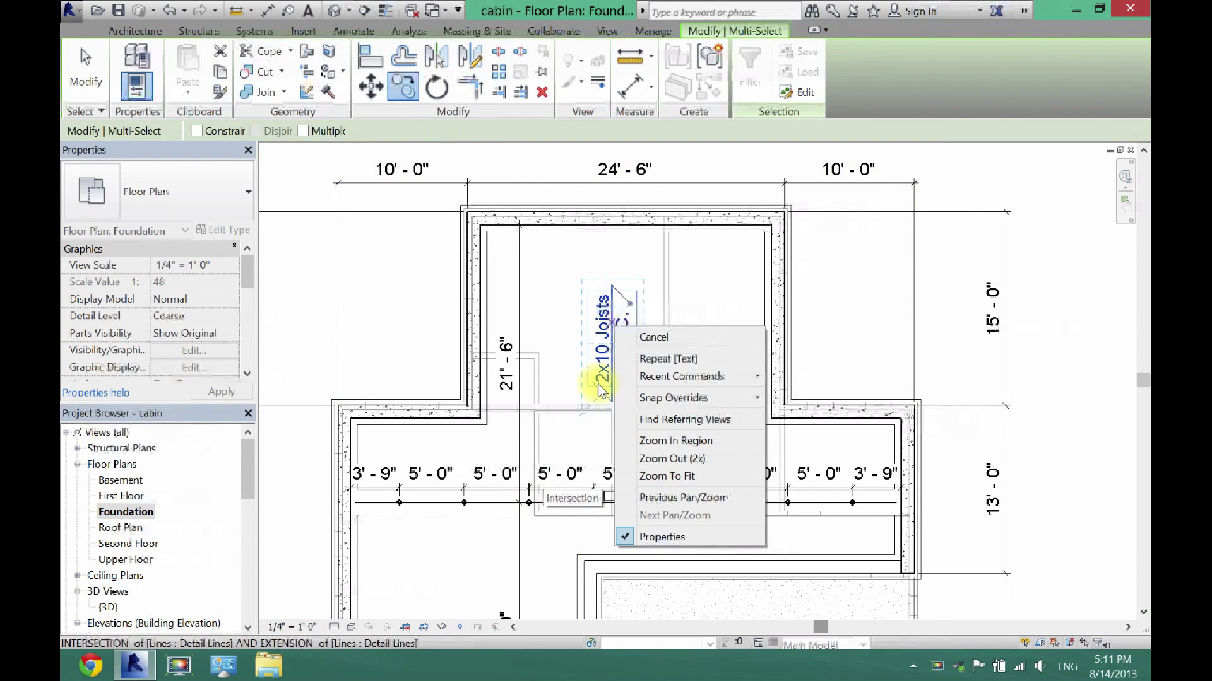
pyautogui.click(611, 341)
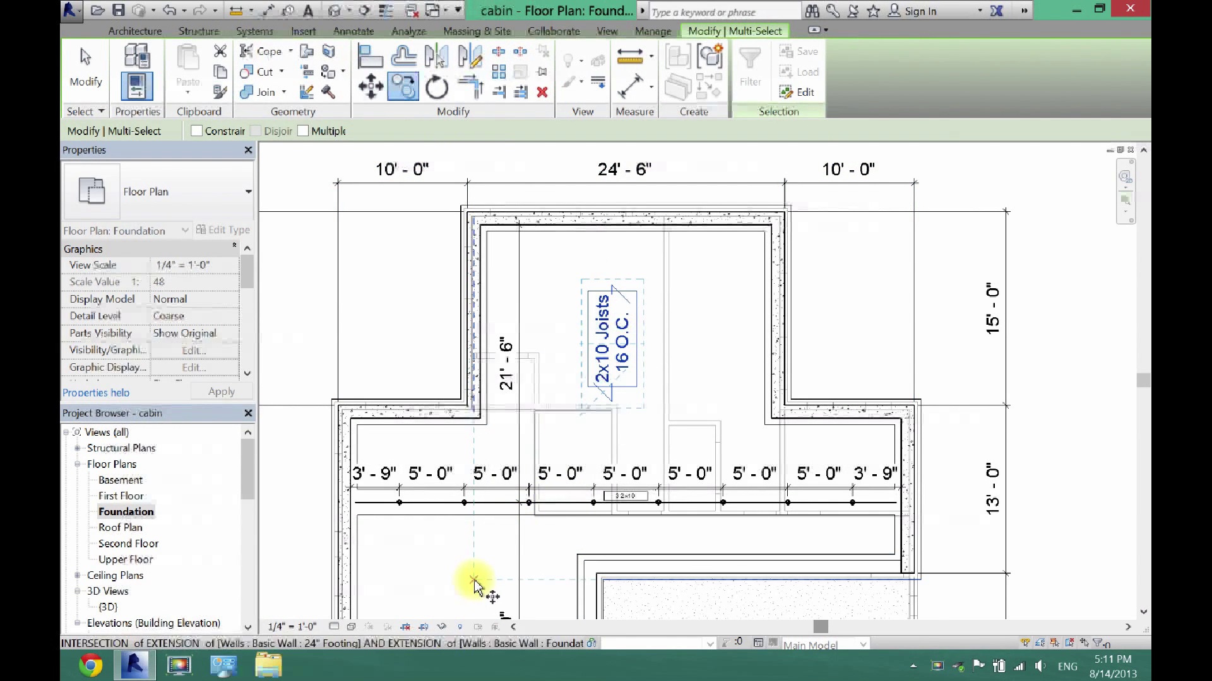
pyautogui.click(608, 346)
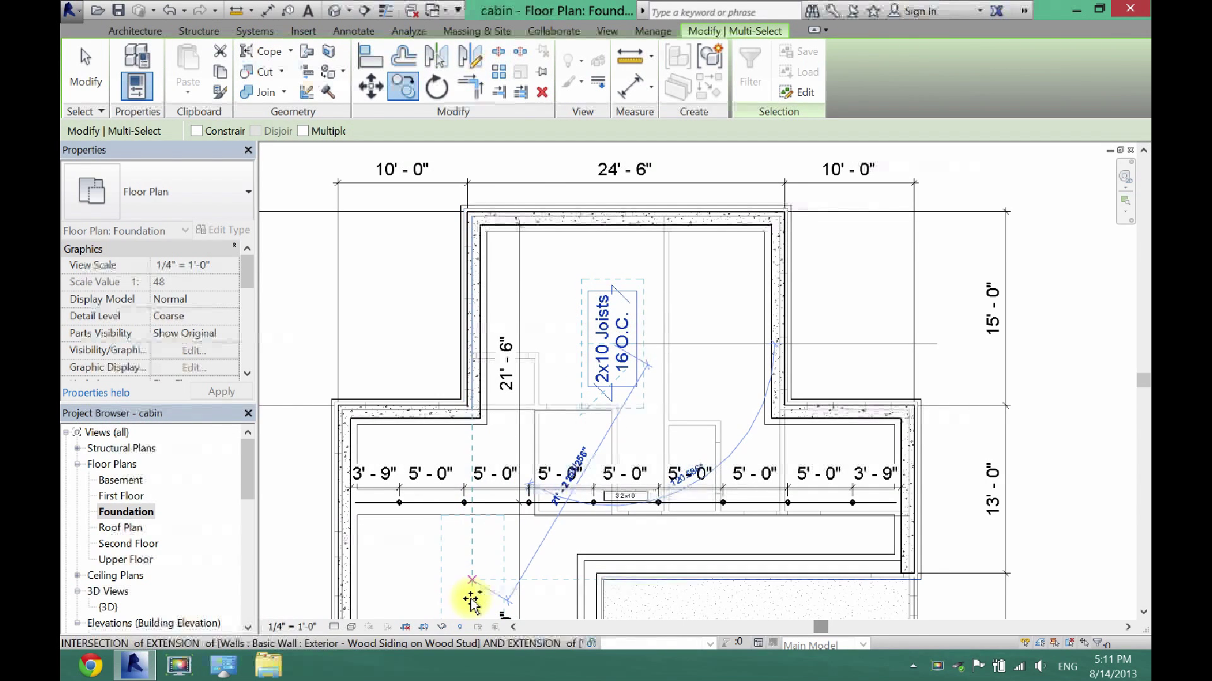
pyautogui.click(470, 598)
# Nudge the copied joist annotation down toward the middle of the lower-left wing and fit the whole foundation plan in view.
pyautogui.moveTo(1143, 382); pyautogui.dragTo(1142, 448)
pyautogui.press('Down')
pyautogui.press('Down')
pyautogui.press('Down')
pyautogui.press('Down')
pyautogui.press('Down')
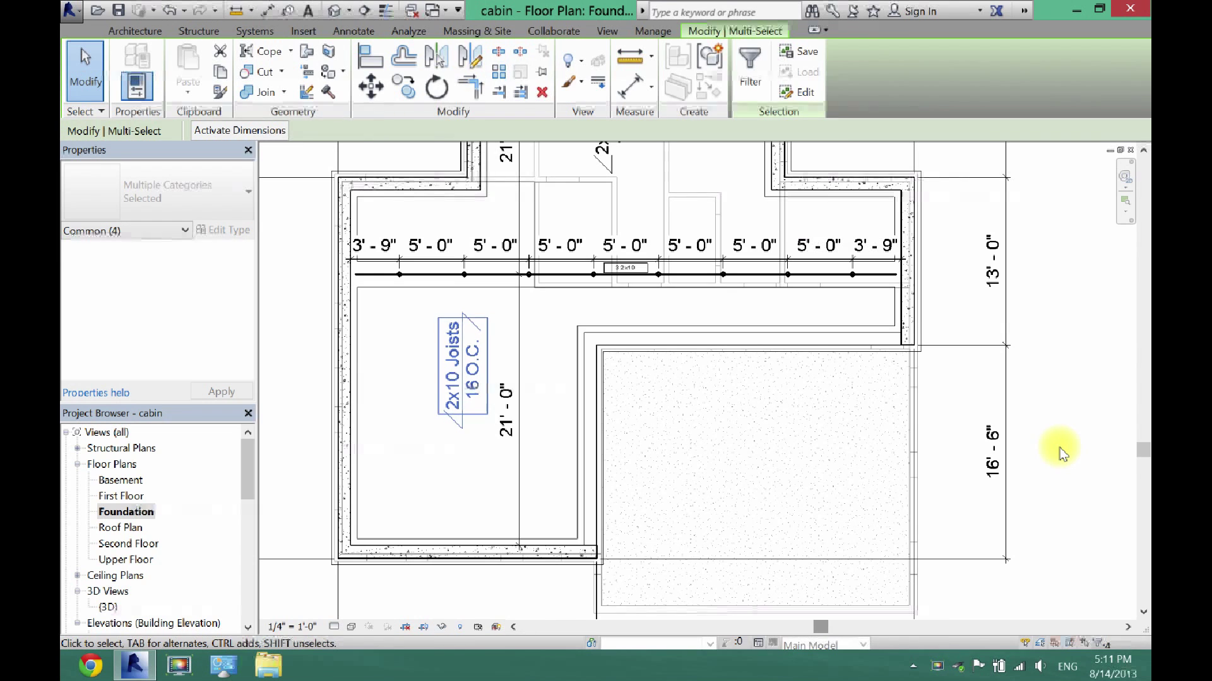
pyautogui.click(928, 451)
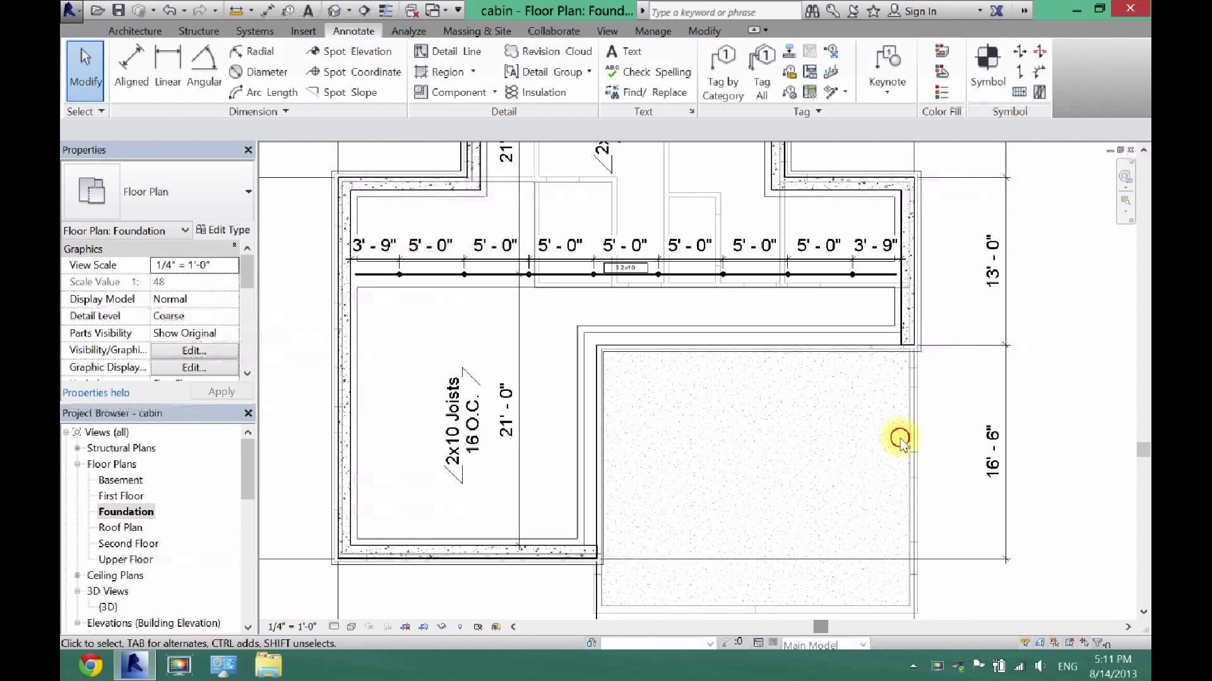
pyautogui.press('z')
pyautogui.press('f')
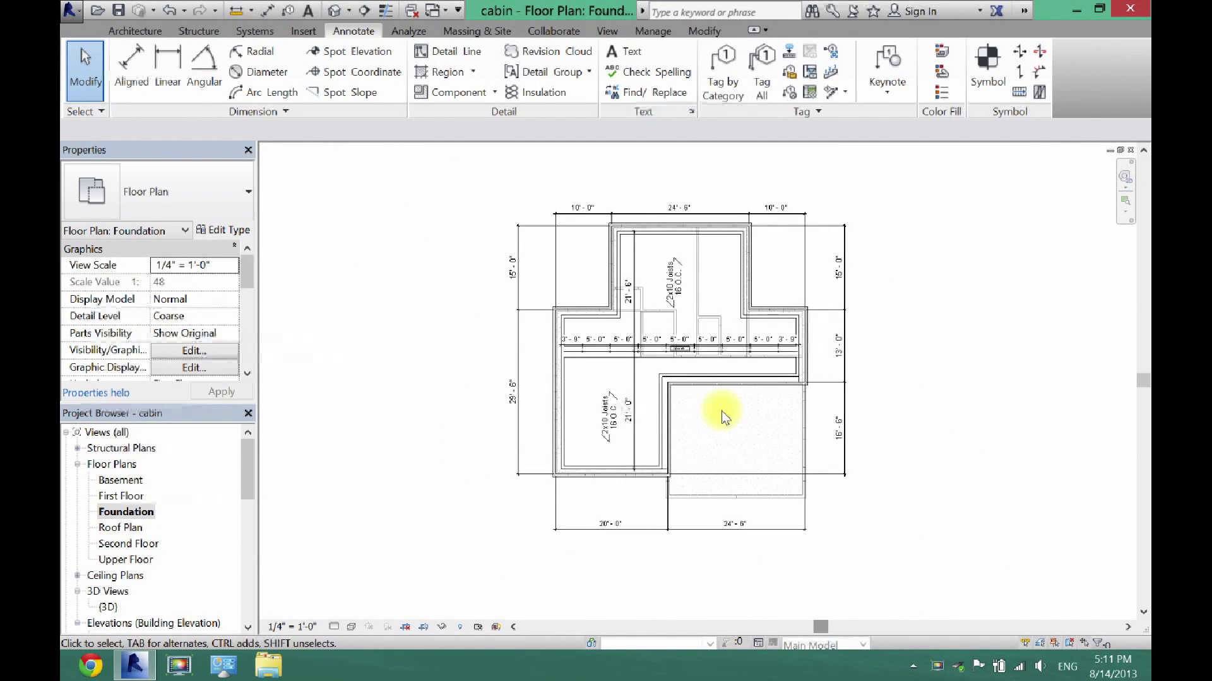